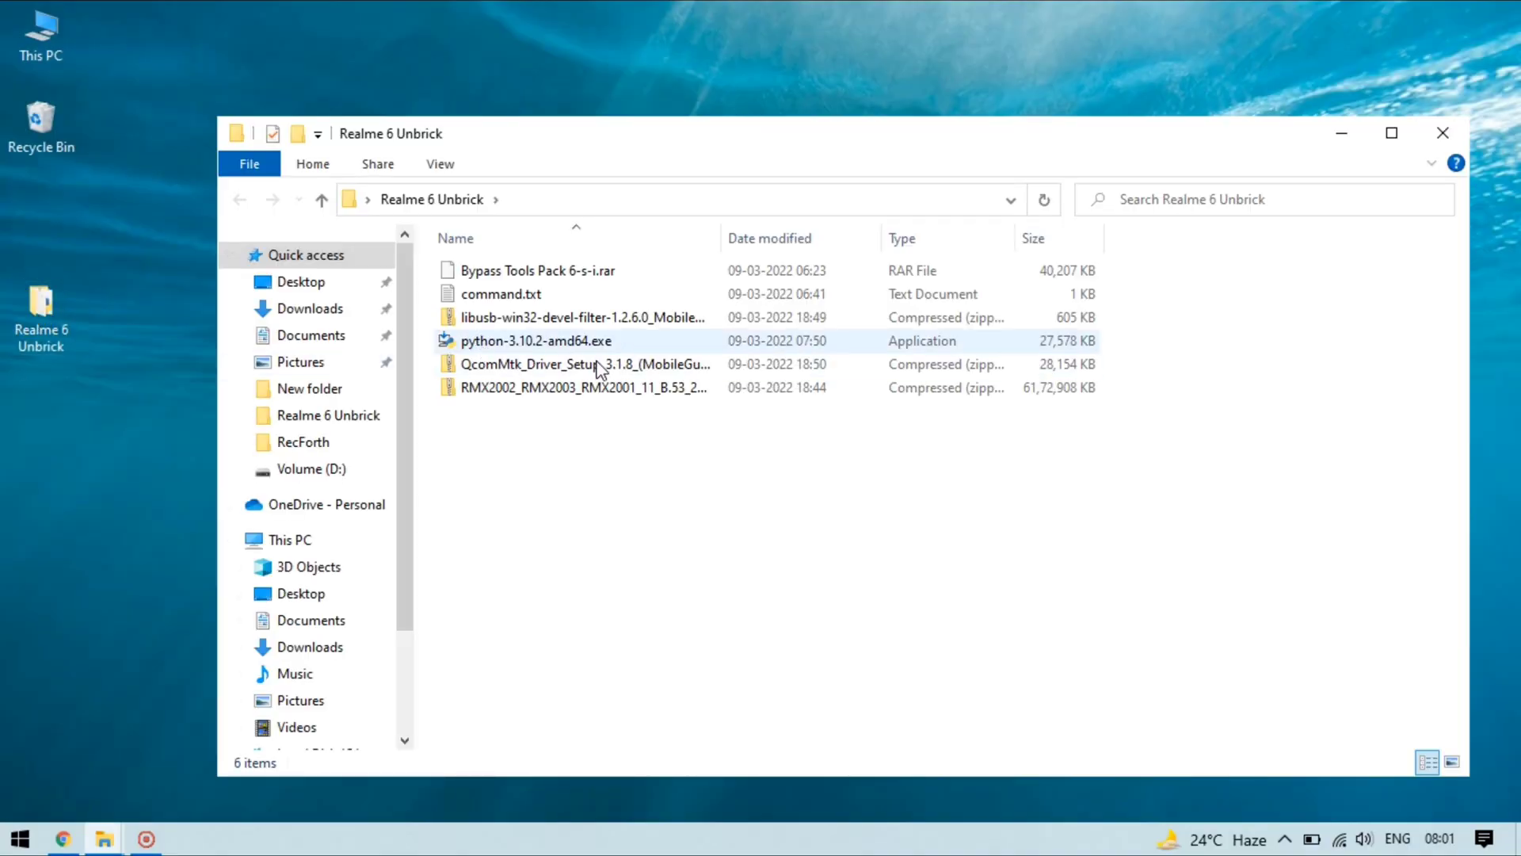
Step: Review the Realme 6 Unbrick files: Bypass pack, command.txt, libusb, Python installer, QcomMtk drivers, RMX2002 firmware
drag(849, 441, 645, 211)
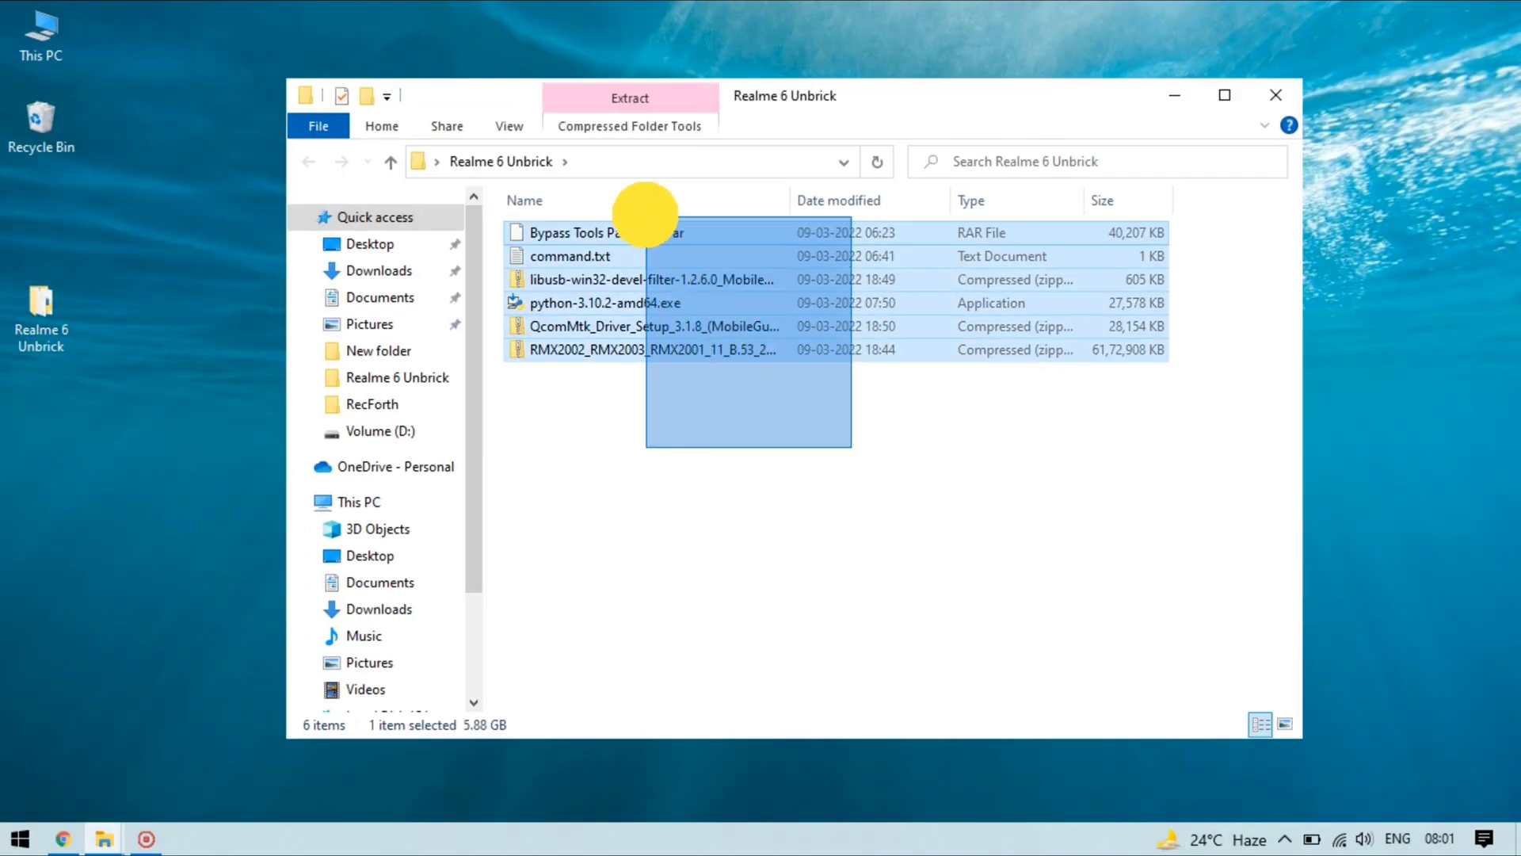
click(646, 233)
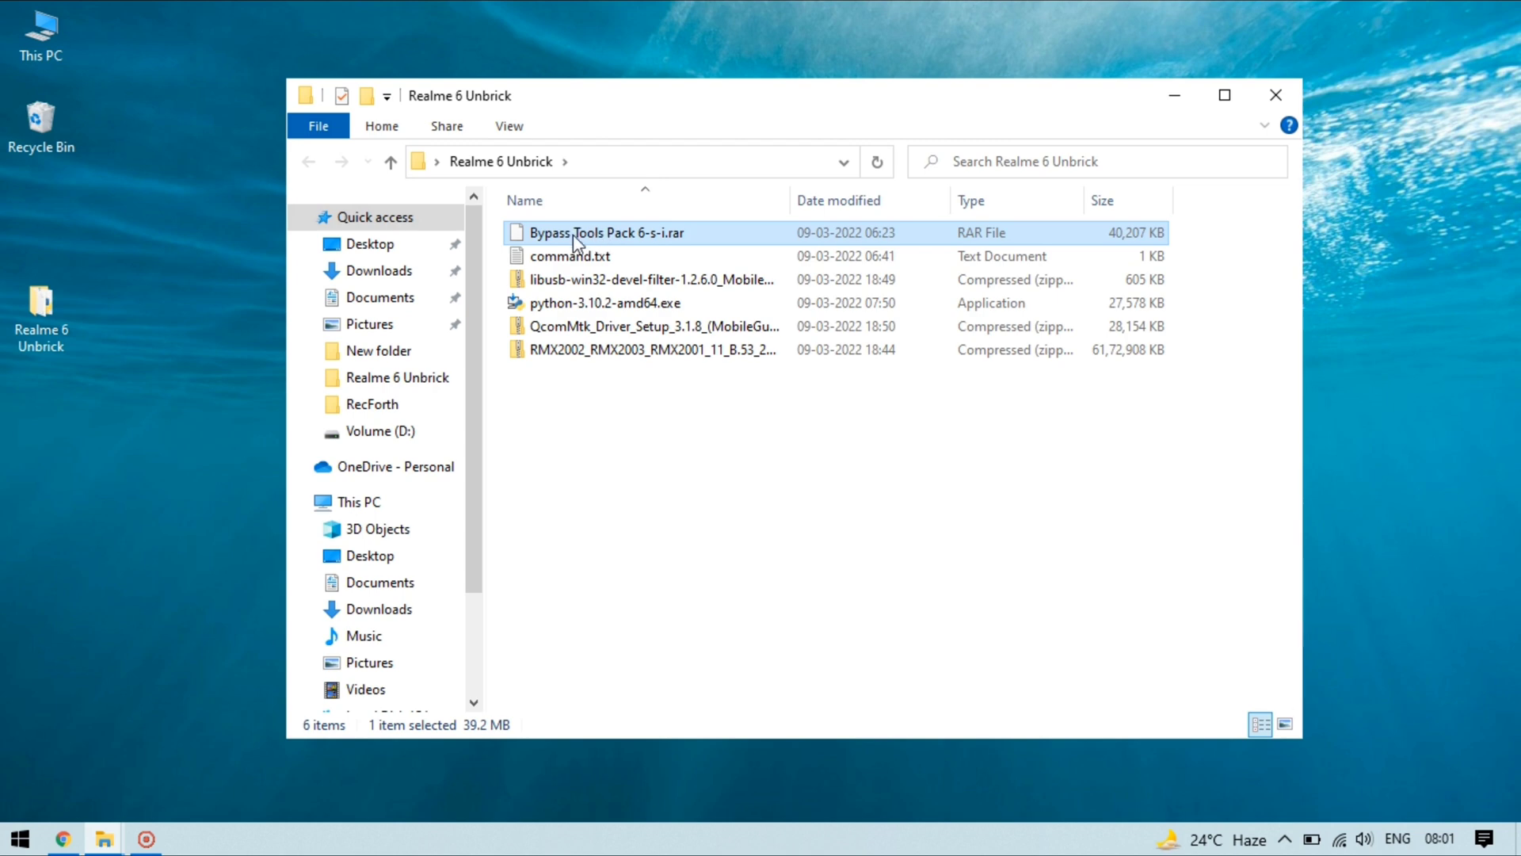
click(590, 256)
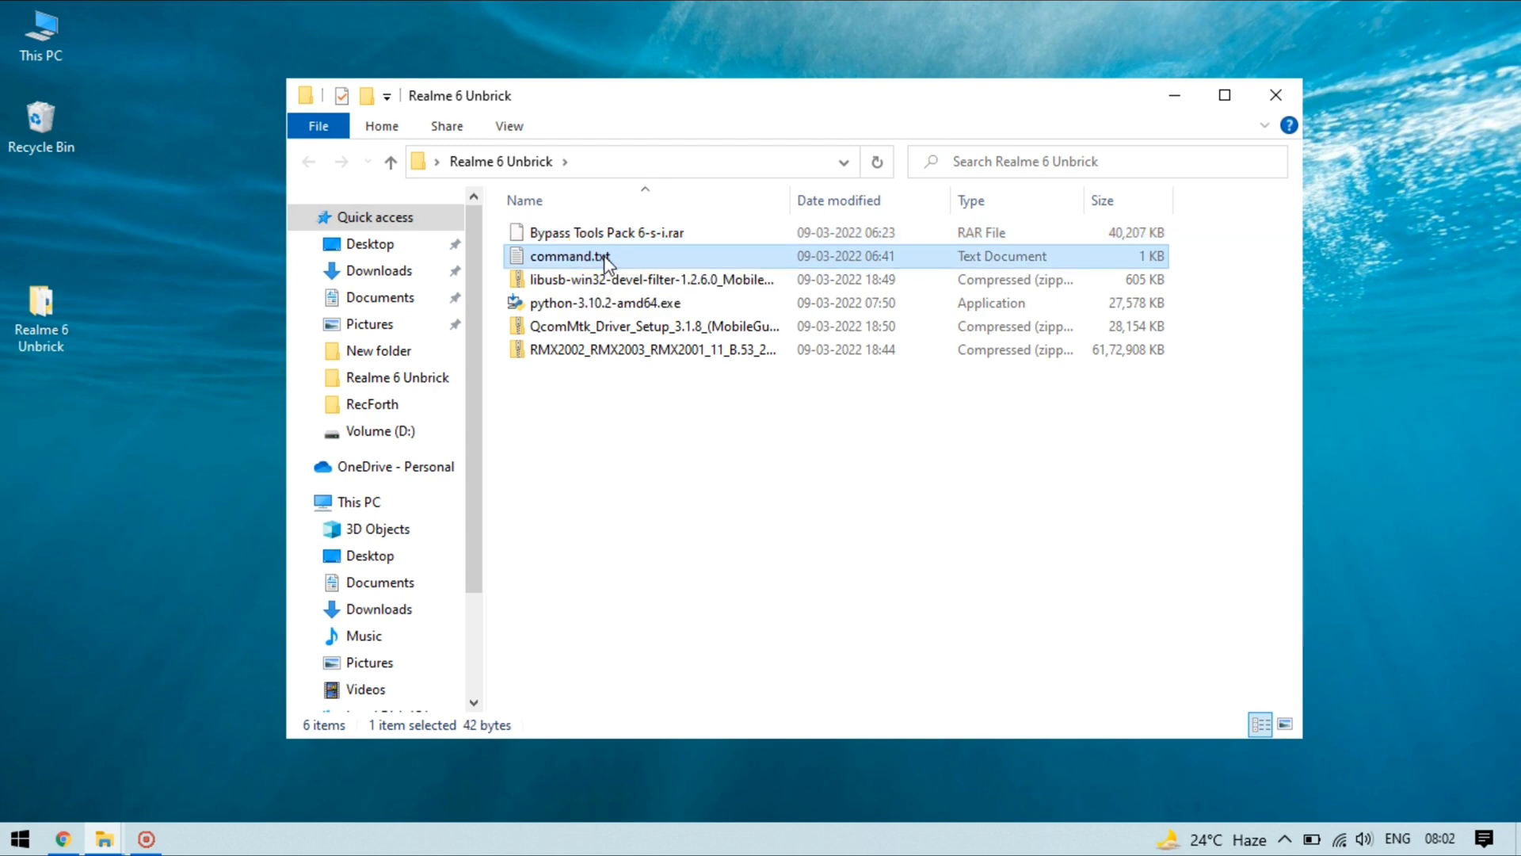
click(584, 282)
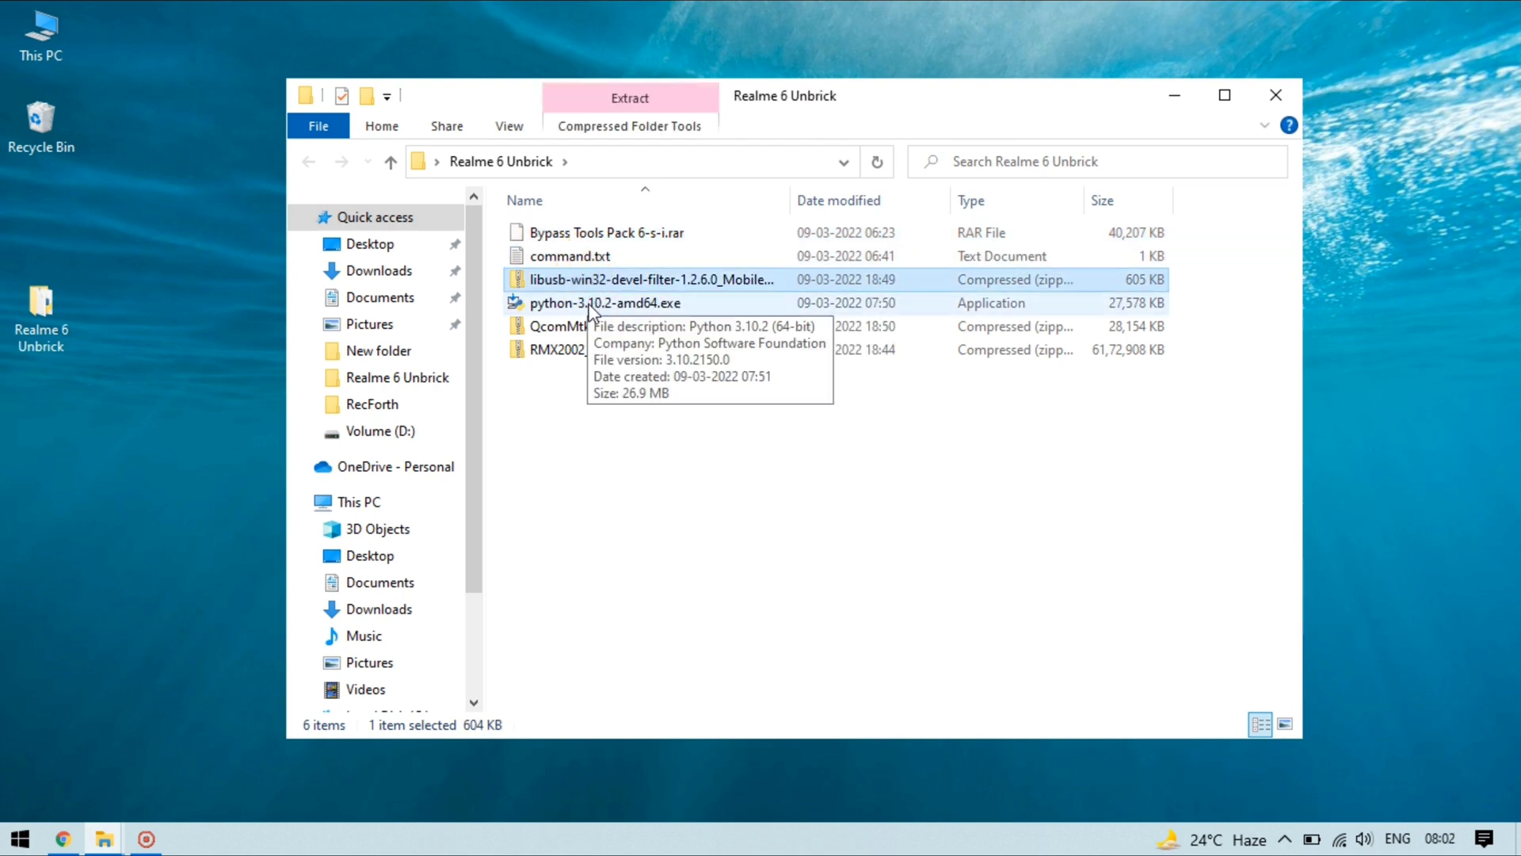
click(590, 305)
click(575, 332)
drag(583, 346, 618, 342)
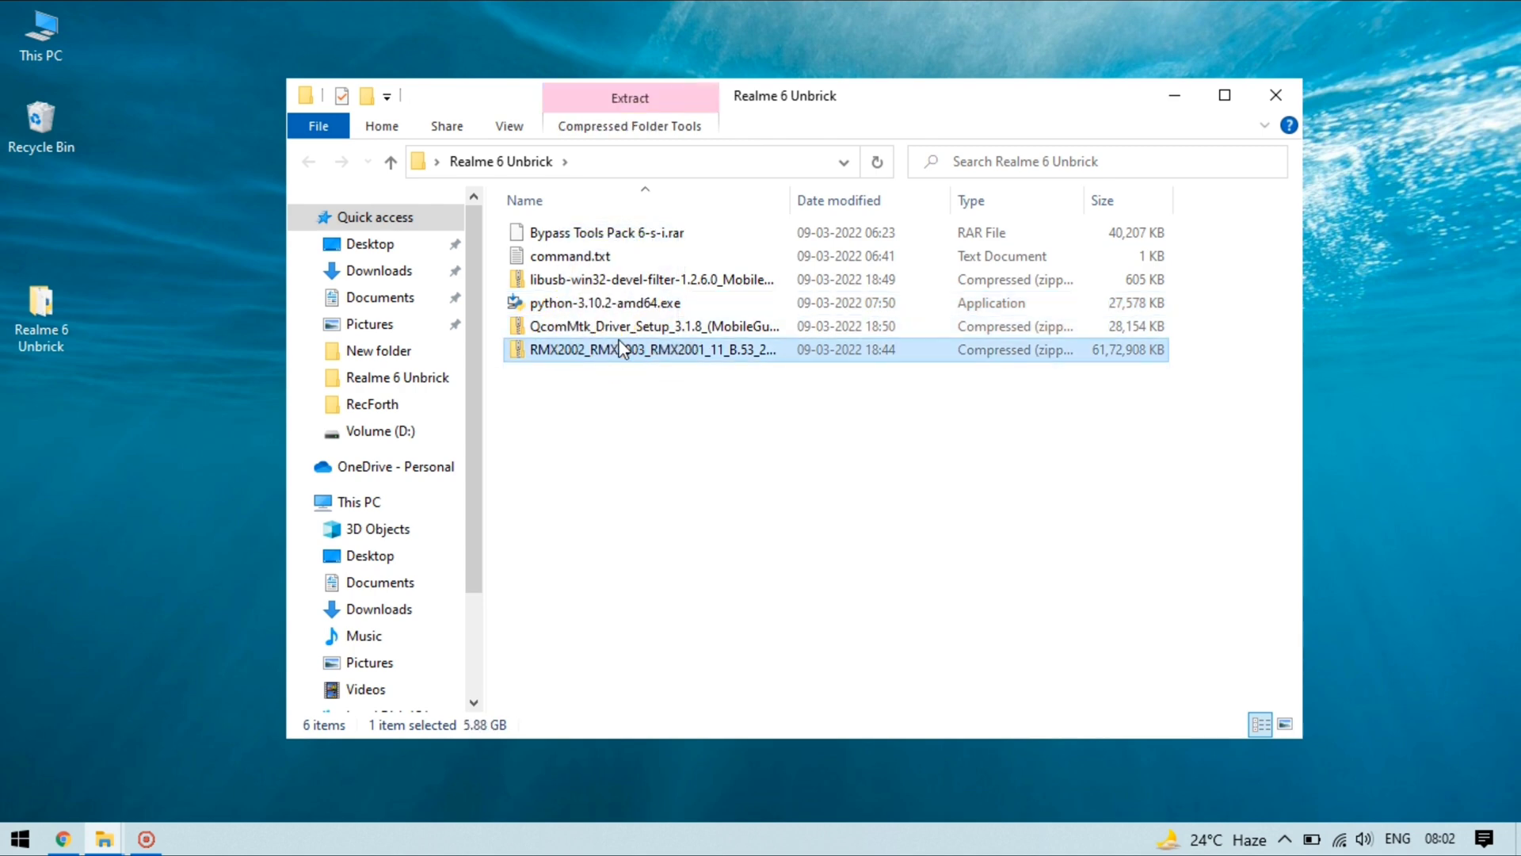
Step: Run python-3.10.2-amd64.exe as administrator and install Python with the default Install Now option
click(601, 303)
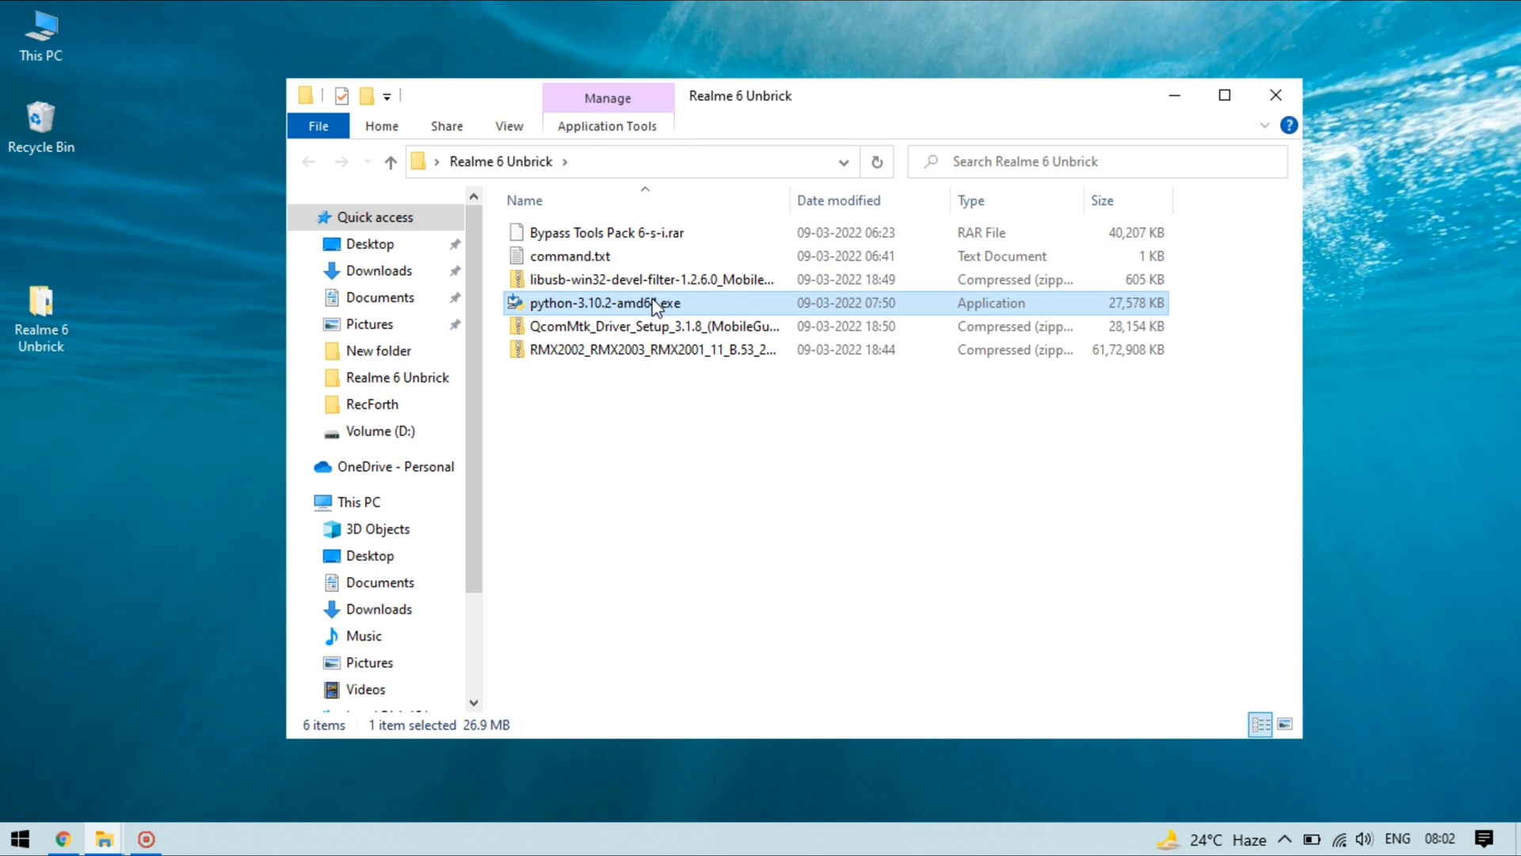
right_click(632, 304)
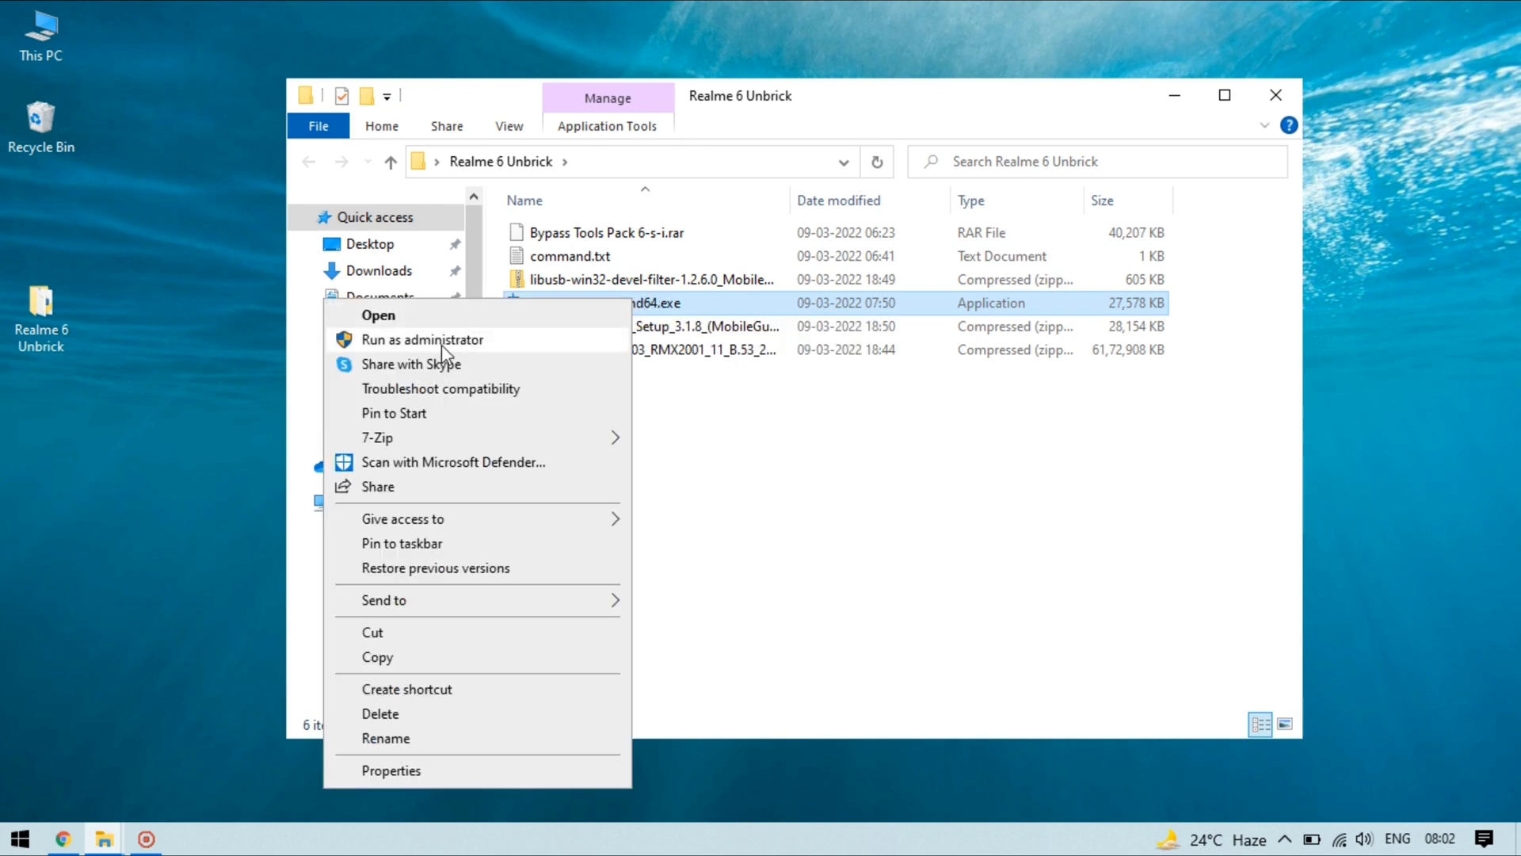
click(440, 341)
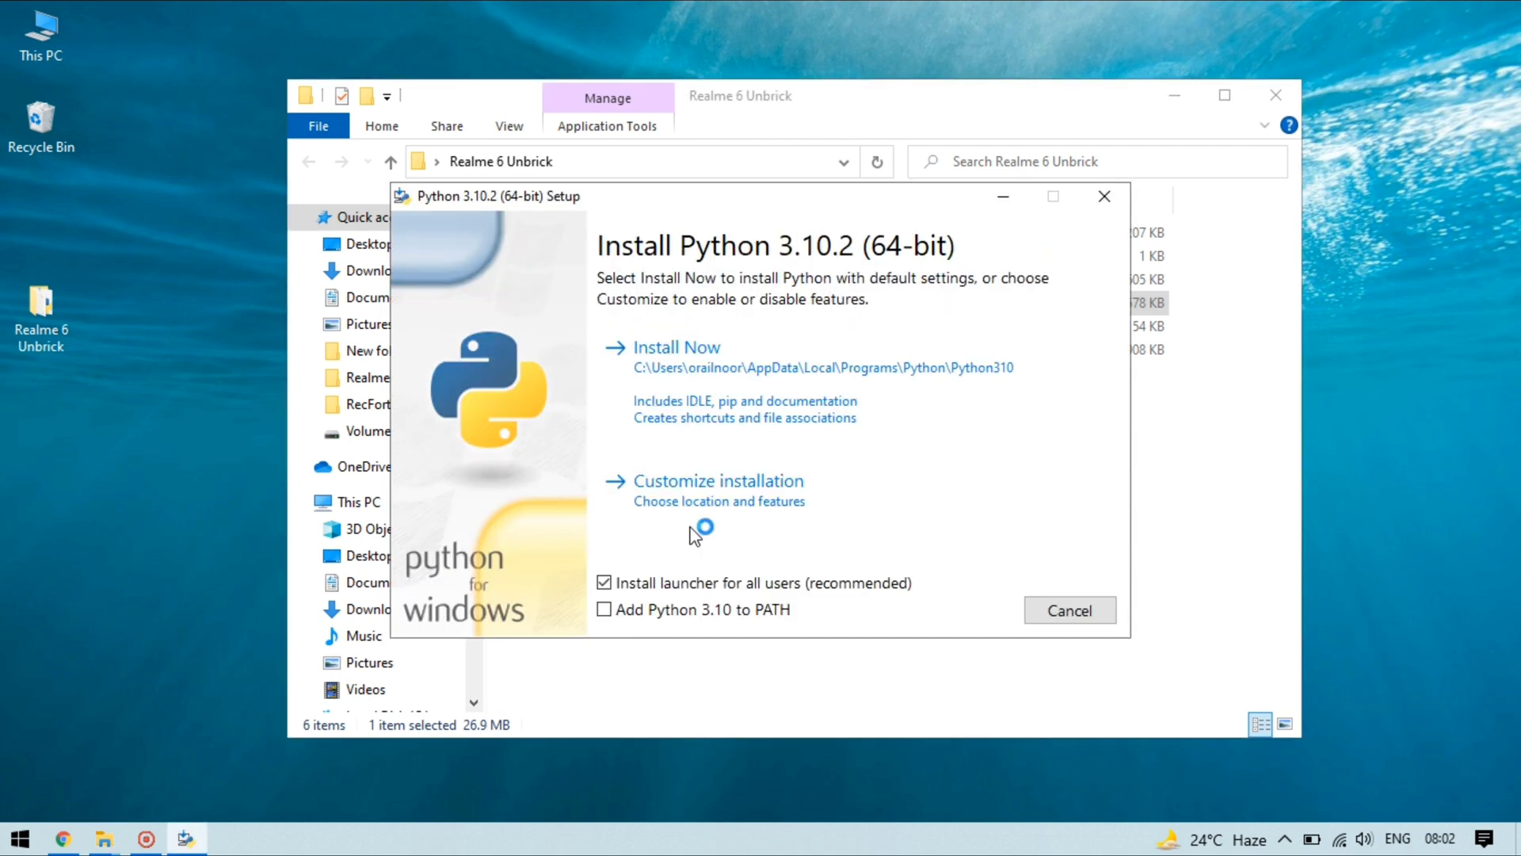
click(703, 374)
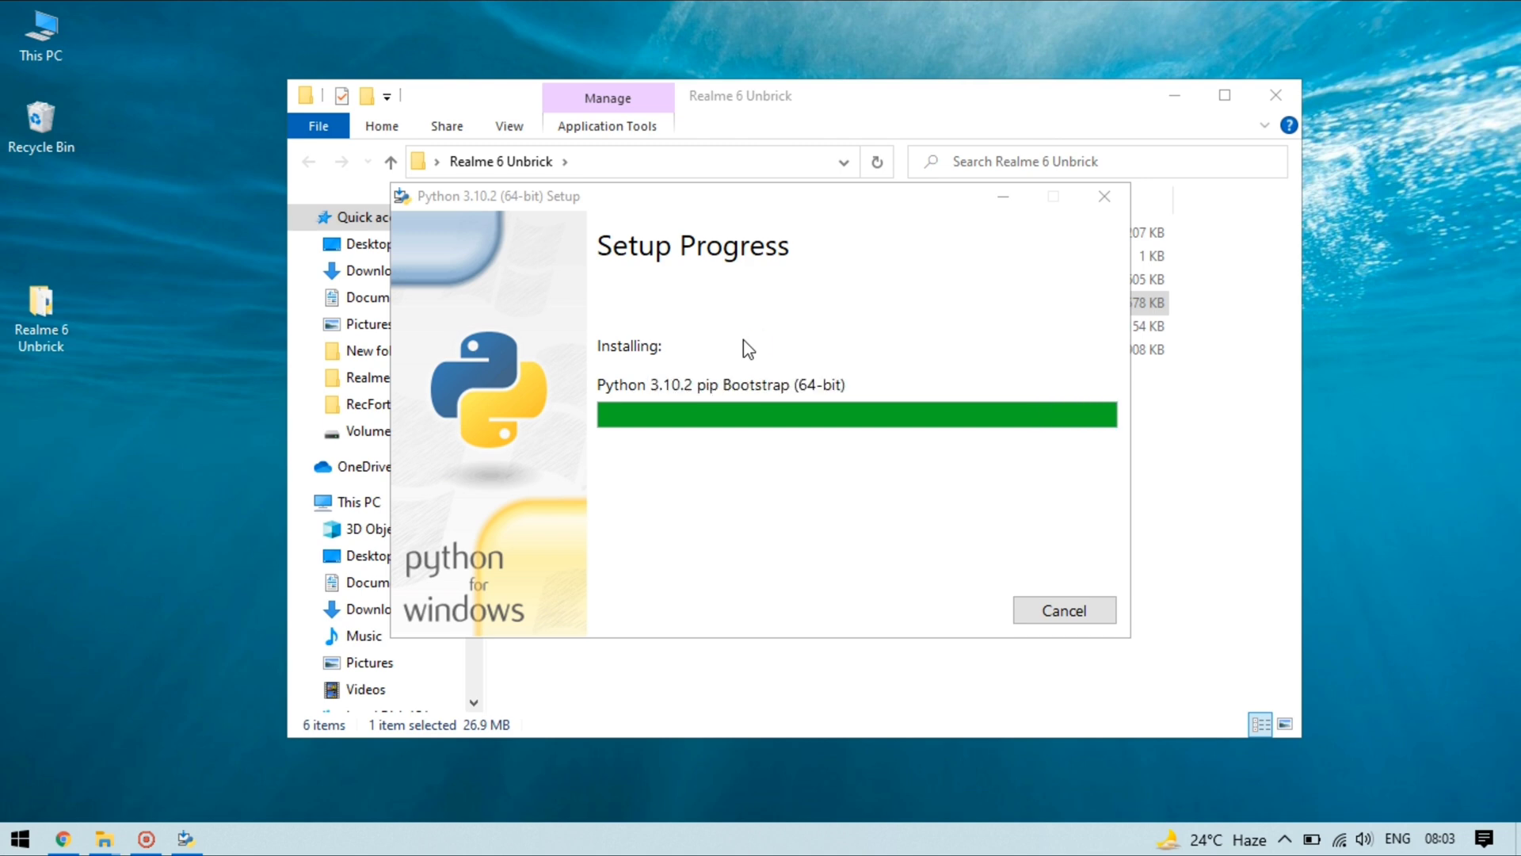
drag(776, 201, 784, 212)
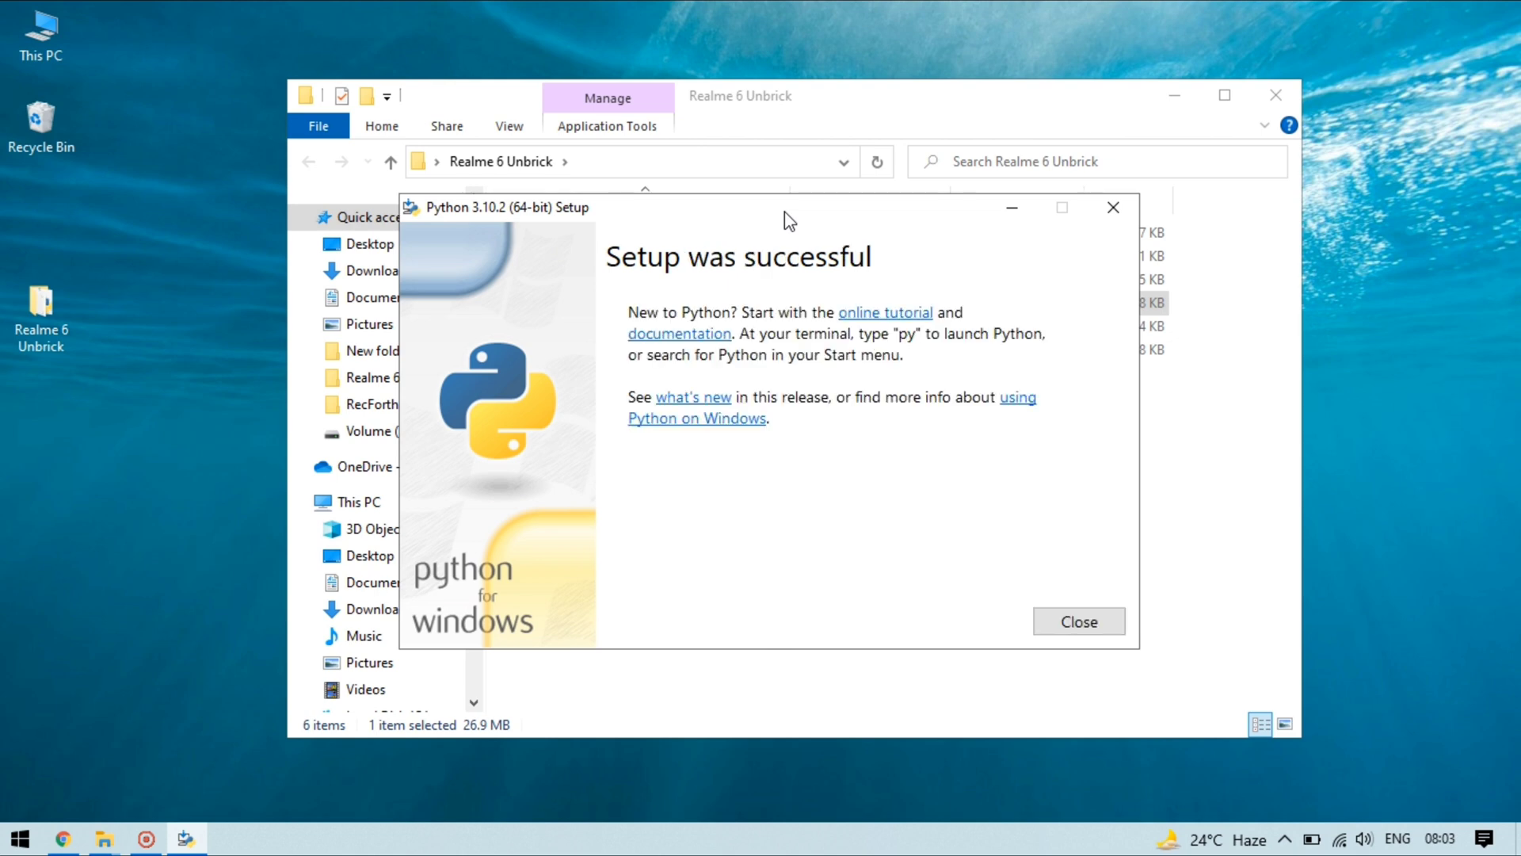
Step: Close Python setup, launch Command Prompt via cmd, and confirm python --version reports Python 3.9.10
click(1062, 634)
key(super)
text(cmd)
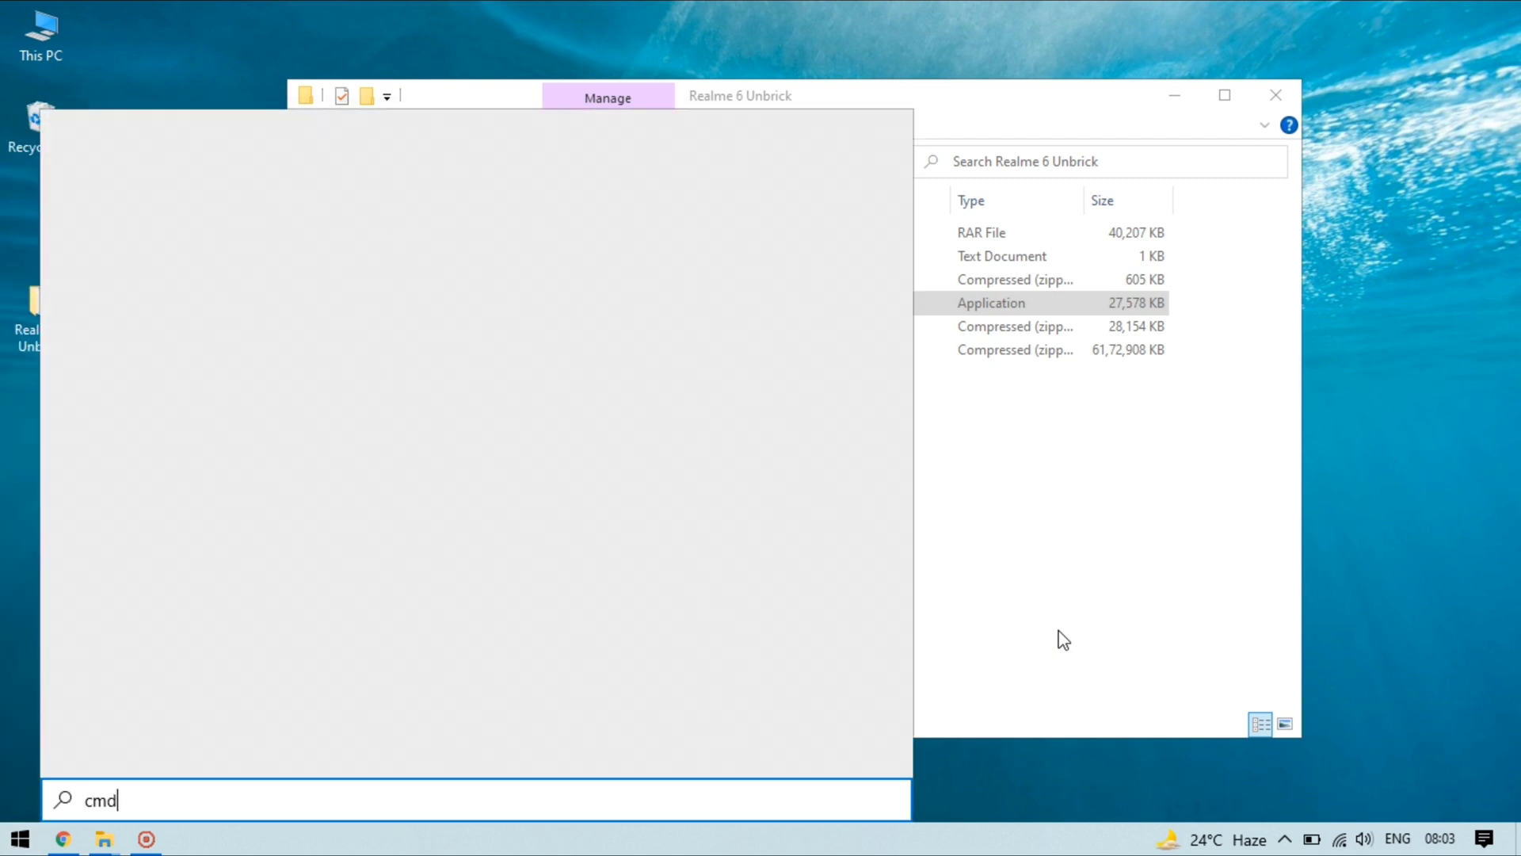
key(Return)
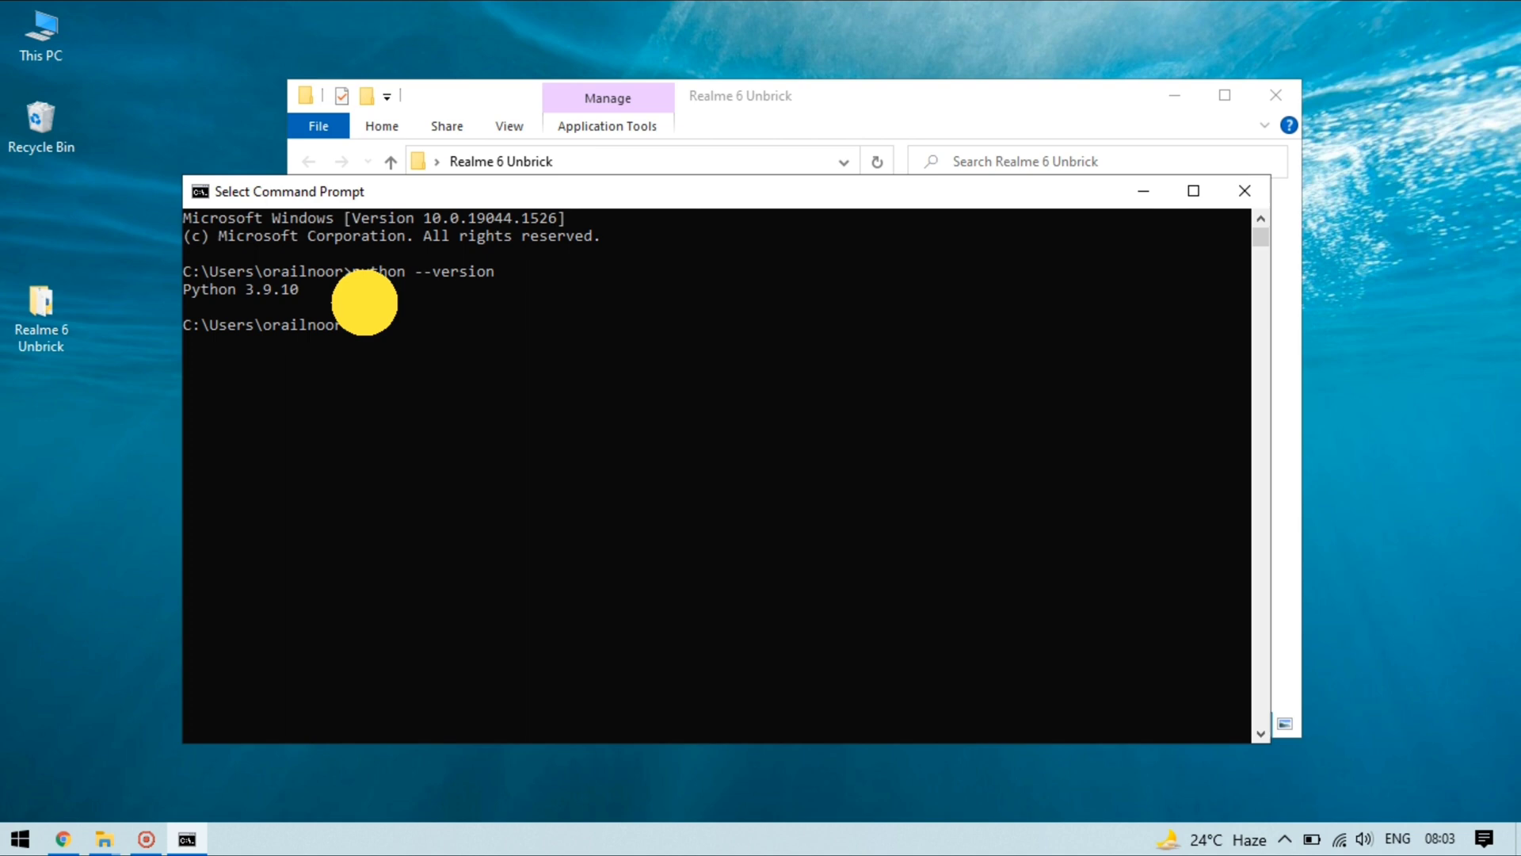
drag(364, 299, 177, 278)
click(183, 291)
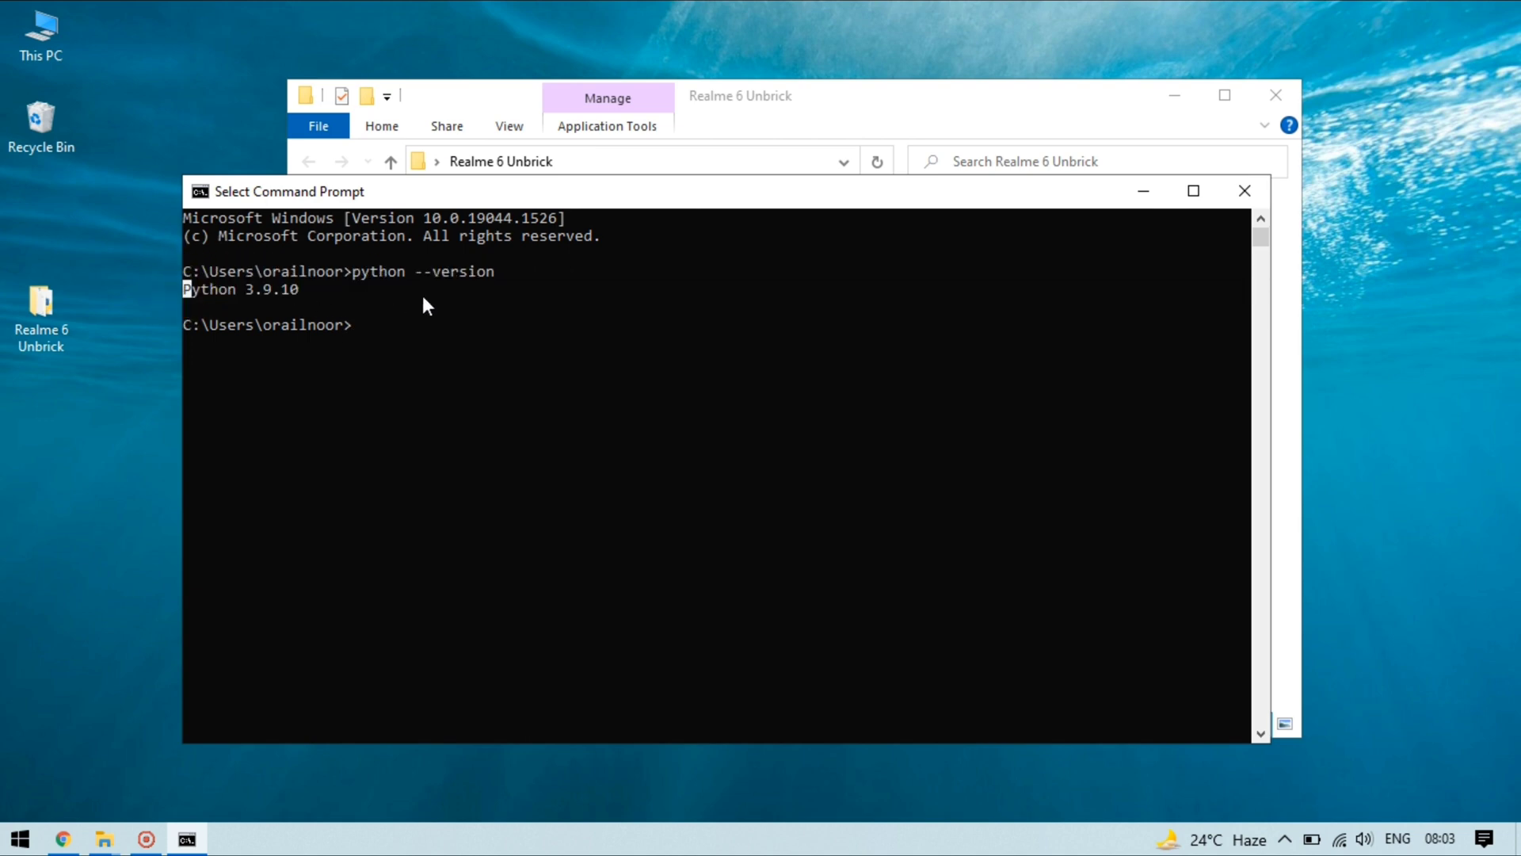
drag(932, 197, 935, 343)
Step: Open command.txt and copy its pip install line
click(860, 87)
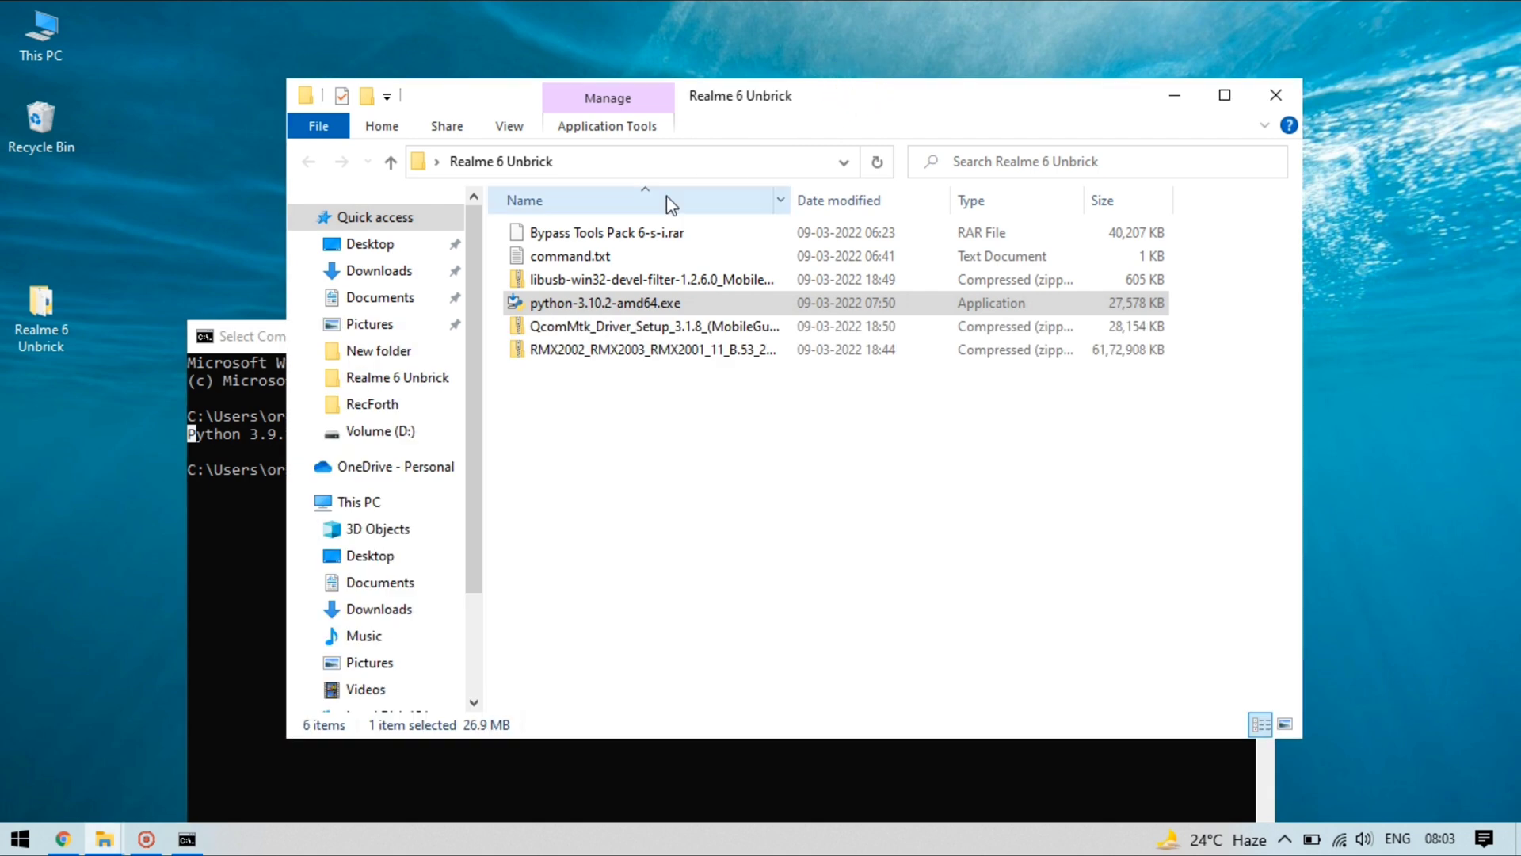
click(606, 258)
double_click(592, 260)
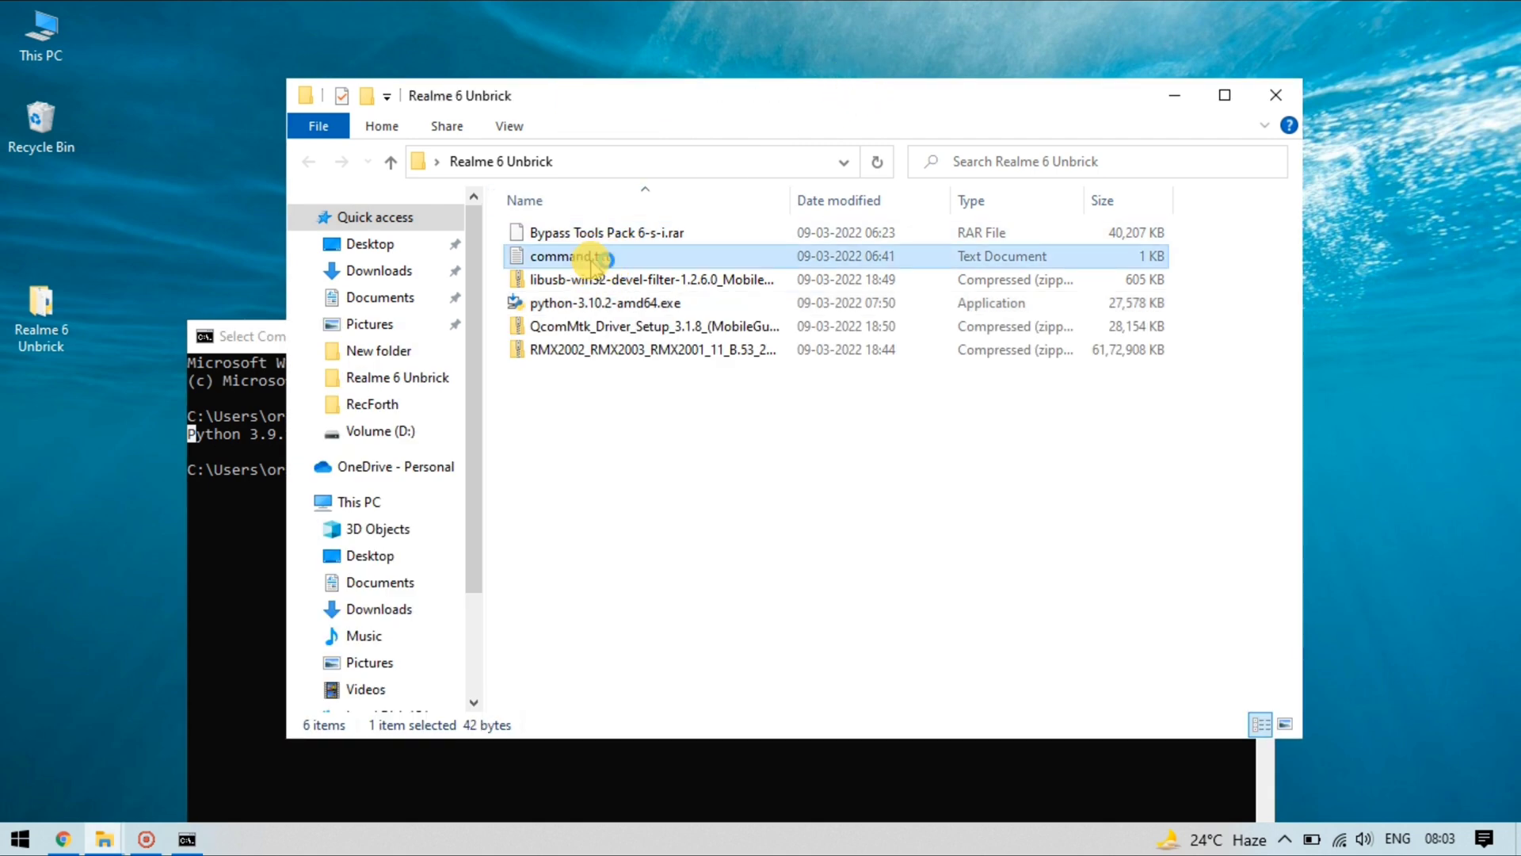
drag(529, 238, 96, 231)
right_click(153, 231)
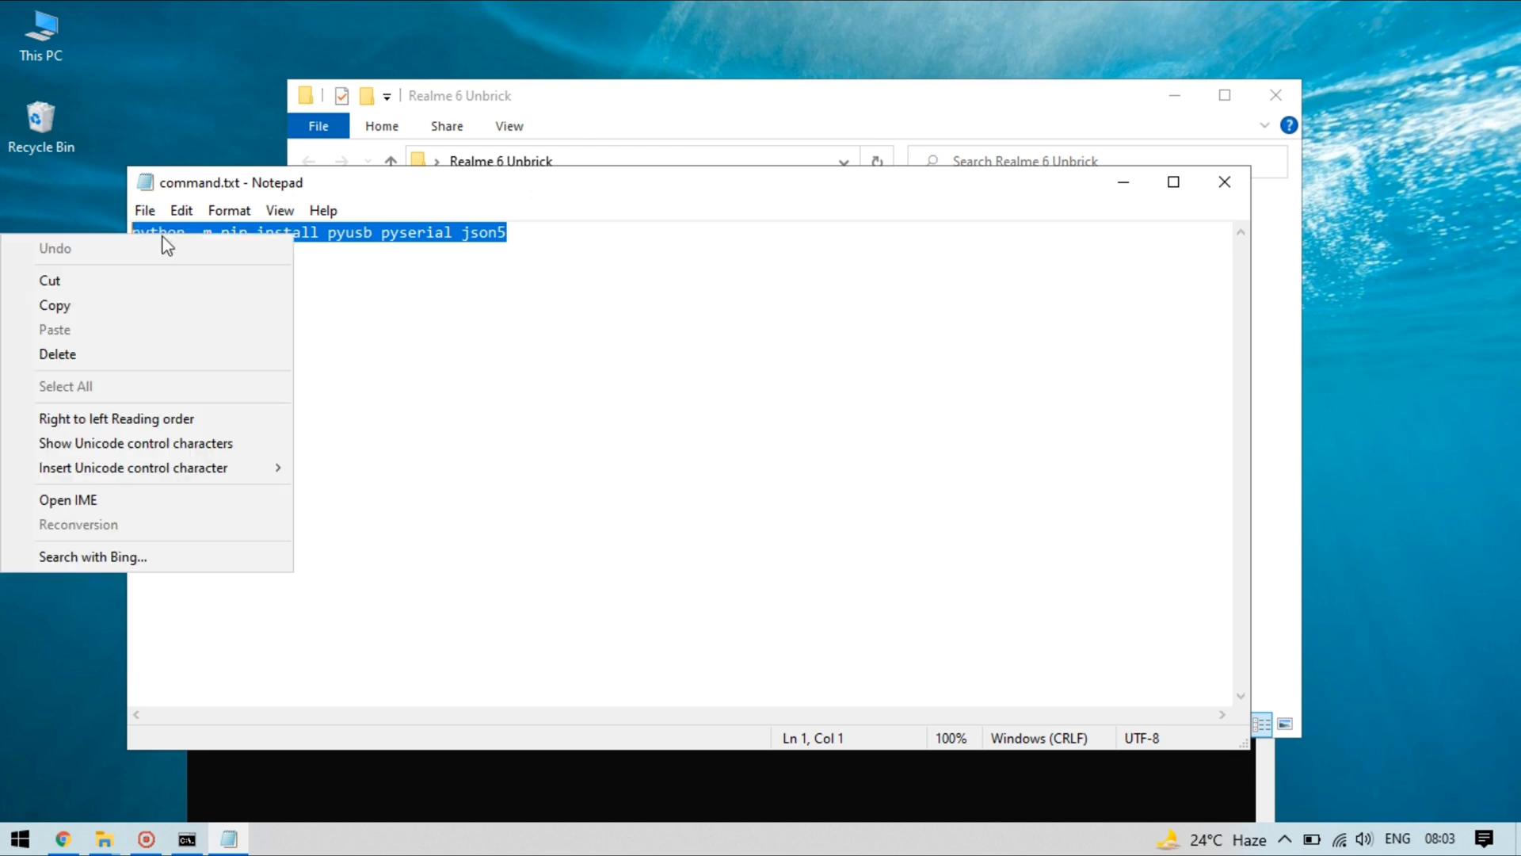
click(143, 307)
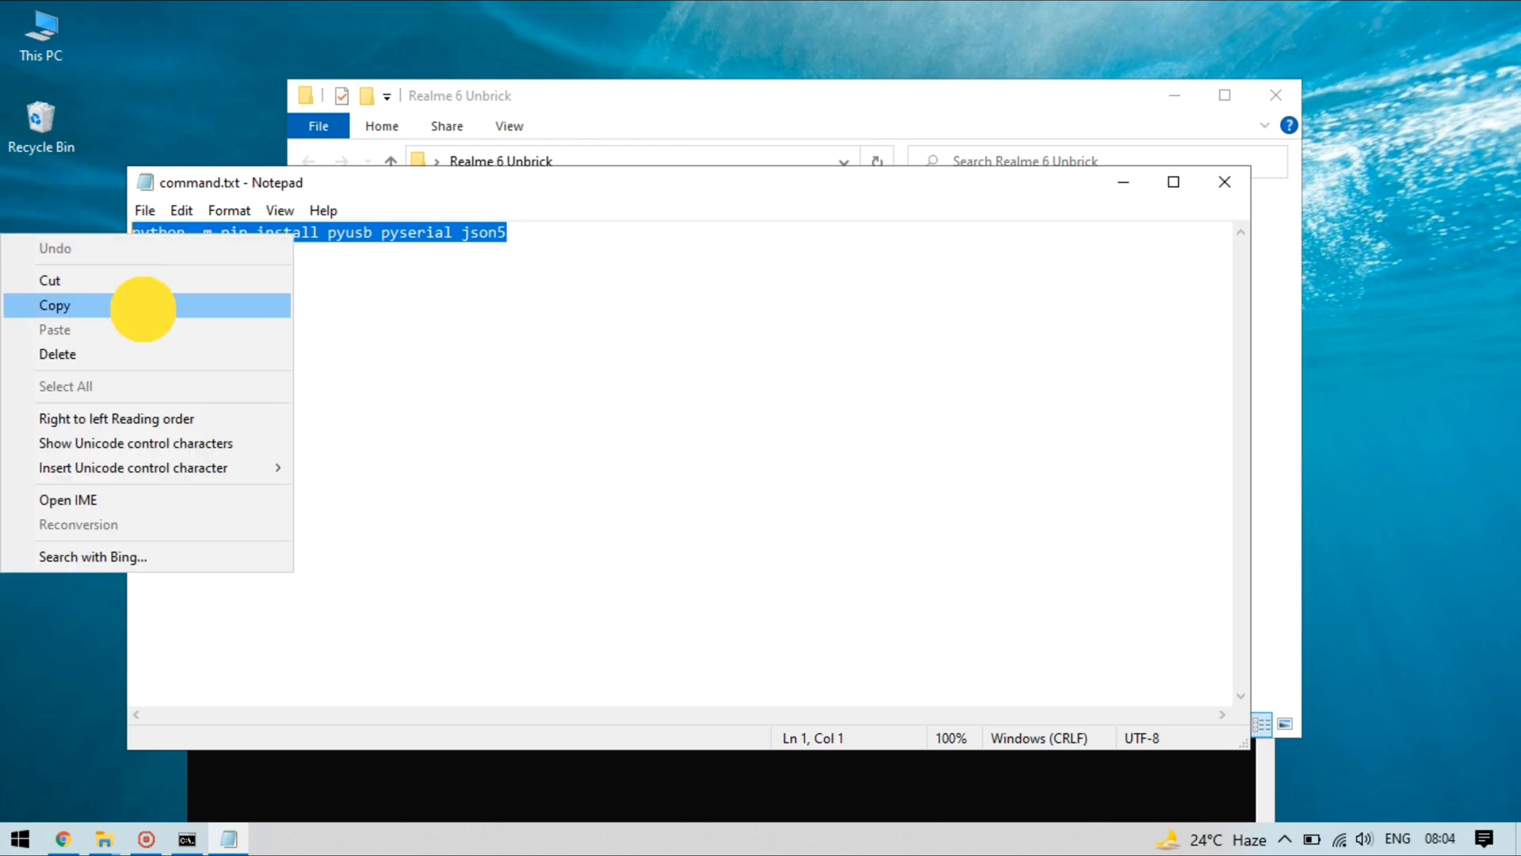
Step: Paste the pip command into Command Prompt and run it, installing json5 0.9.6 and pyserial 3.5
click(582, 790)
right_click(600, 584)
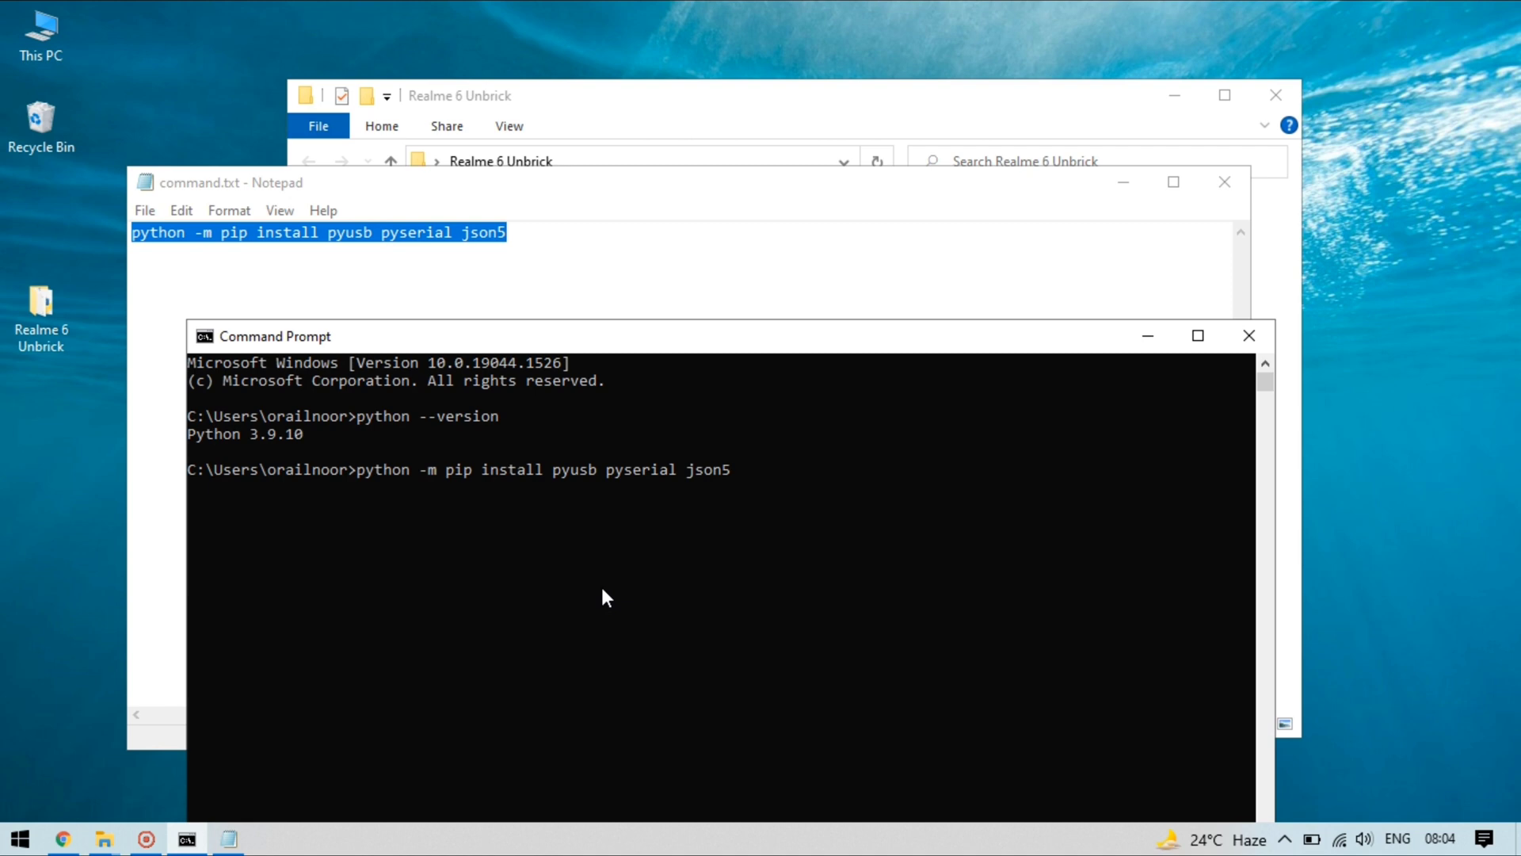
click(1124, 184)
drag(781, 341, 817, 90)
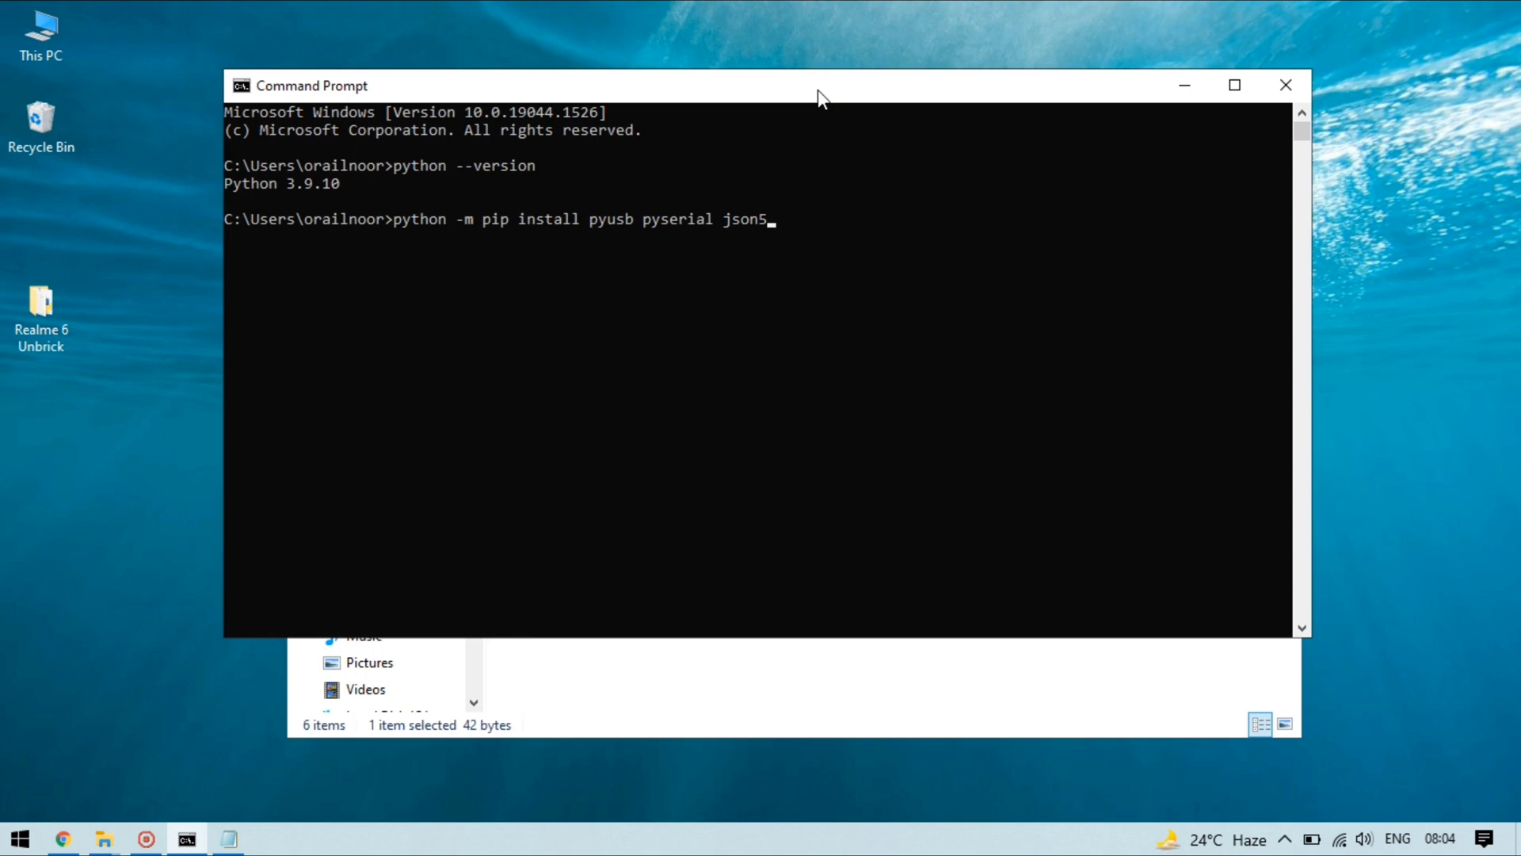
click(774, 267)
key(Return)
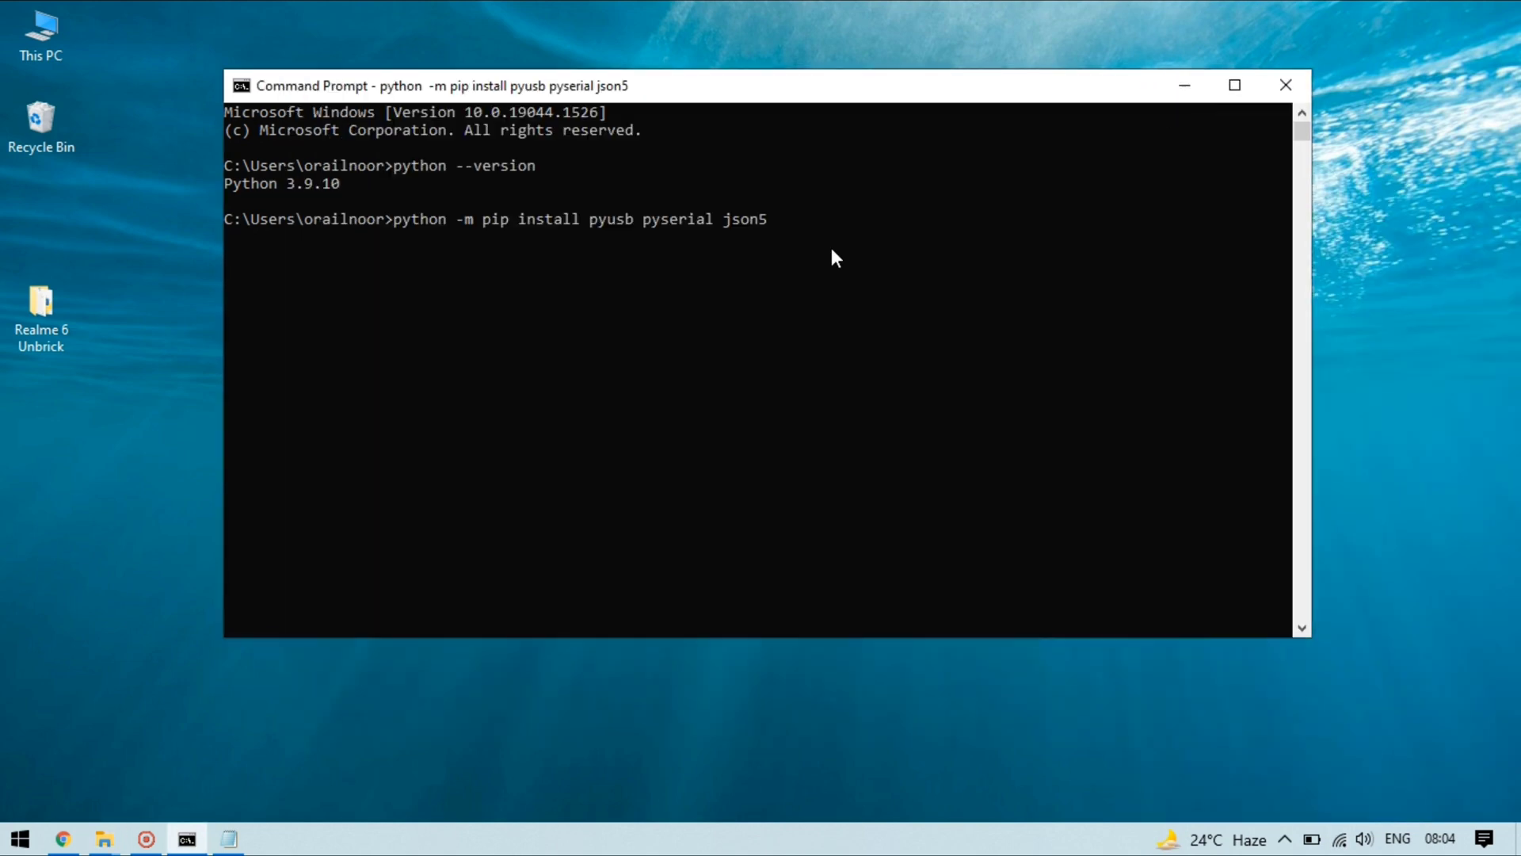
drag(789, 89, 806, 141)
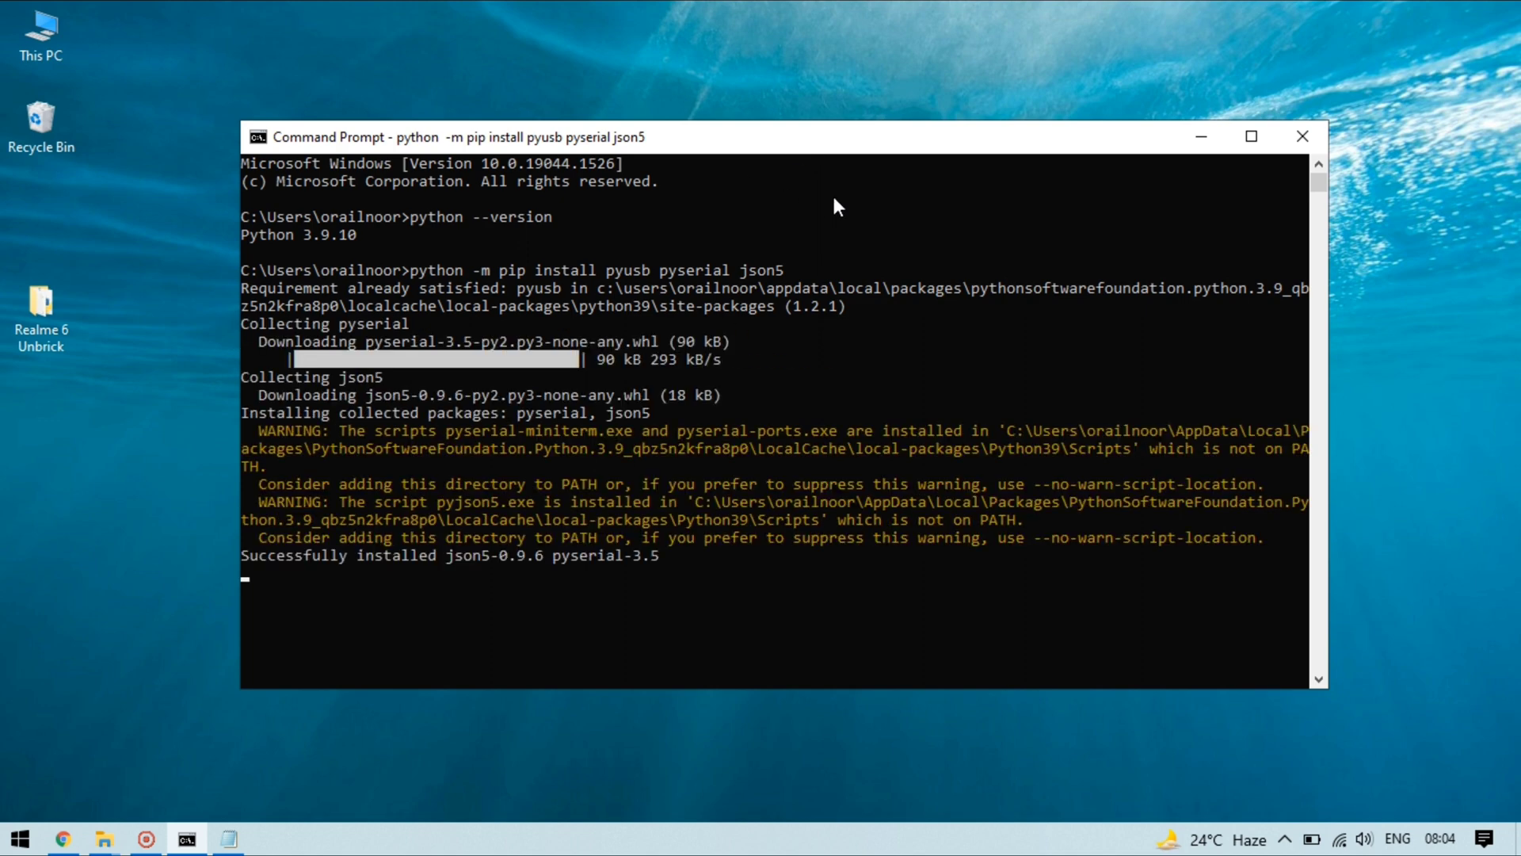
mouse_move(678, 544)
mouse_down()
mouse_move(645, 582)
mouse_move(271, 599)
mouse_move(510, 554)
mouse_move(672, 555)
mouse_up()
click(672, 555)
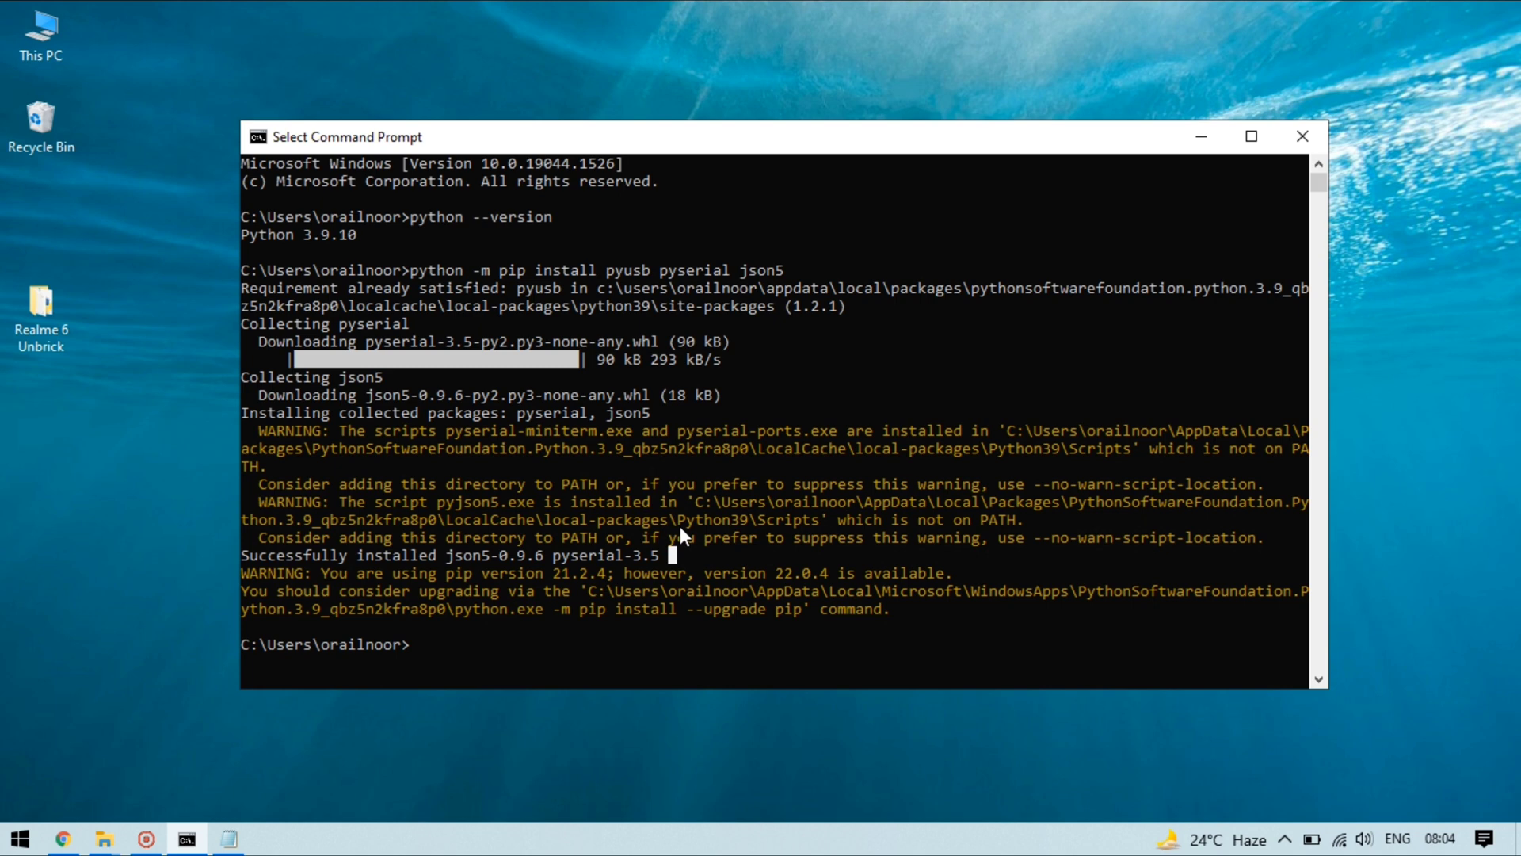
Step: Close Command Prompt and return to the Realme 6 Unbrick folder window
click(1300, 135)
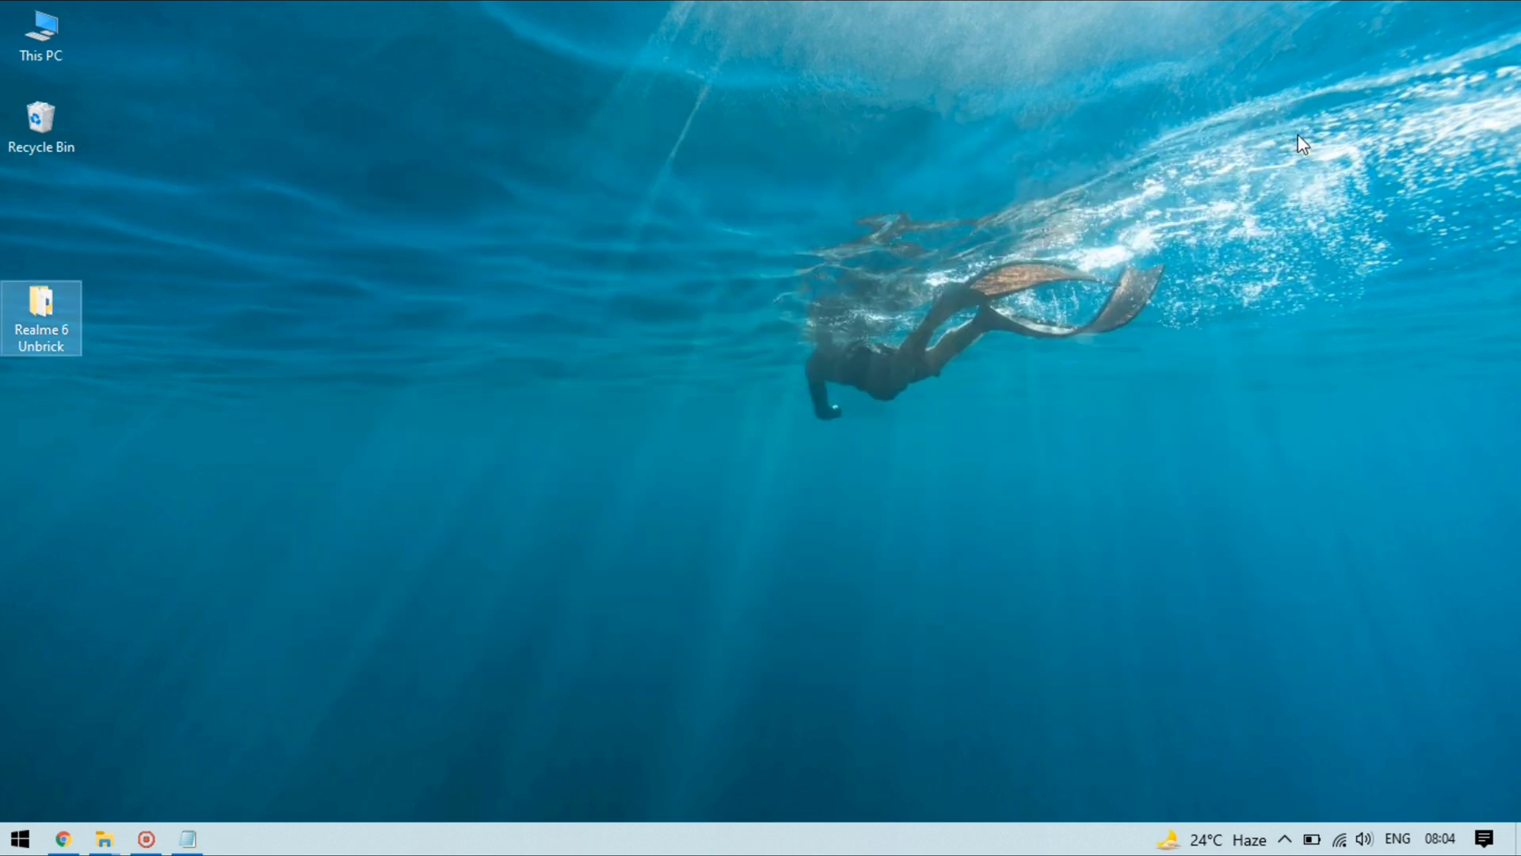
click(99, 841)
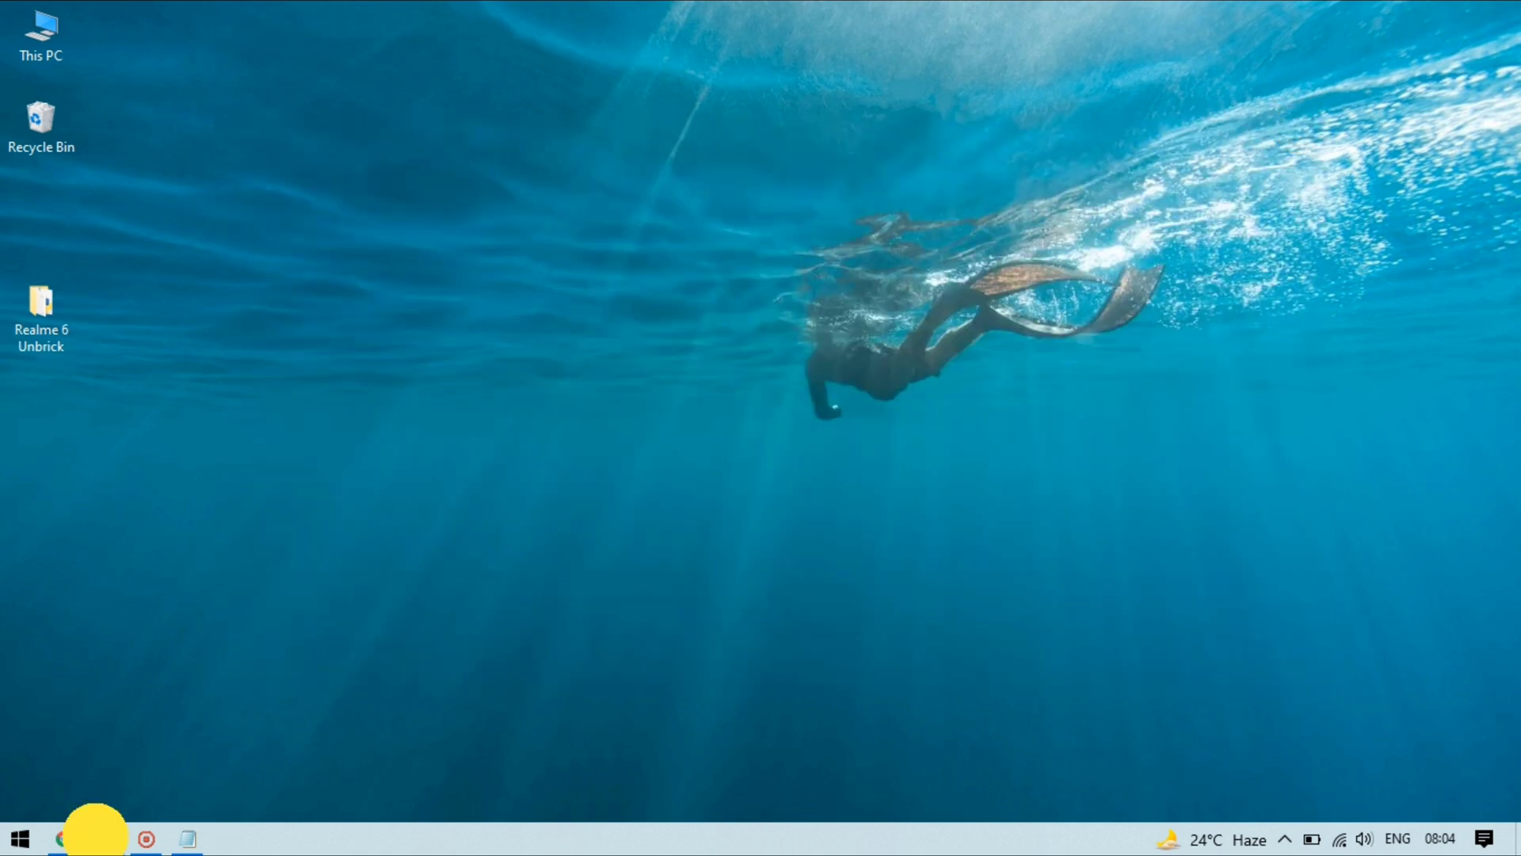
click(779, 718)
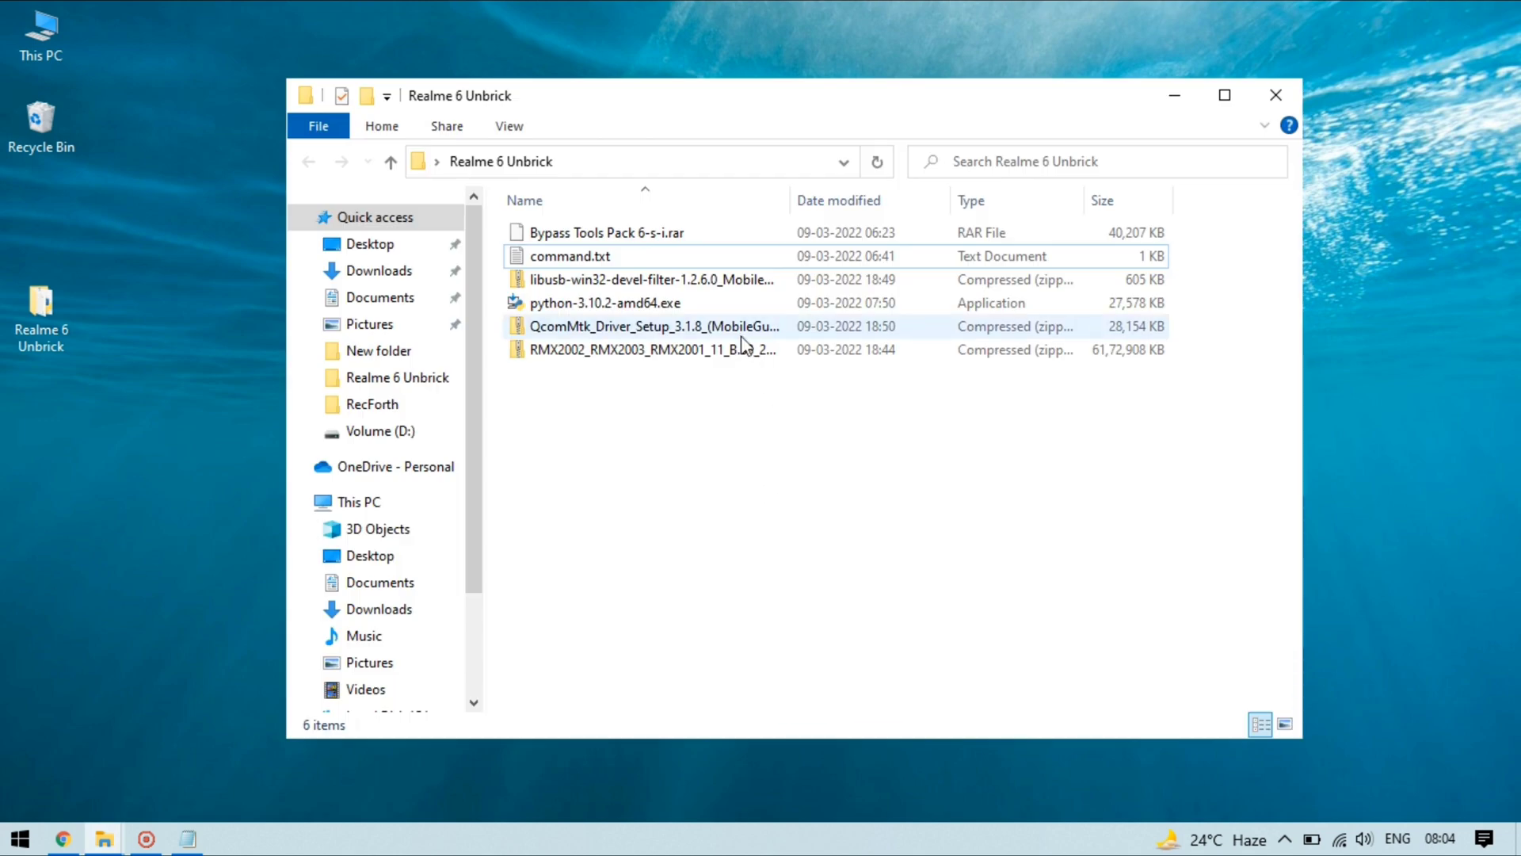
Step: Extract the QcomMtk zip to its own folder with 7-Zip and launch QcomMtk_Driver_Setup_3.1.8.exe
click(605, 325)
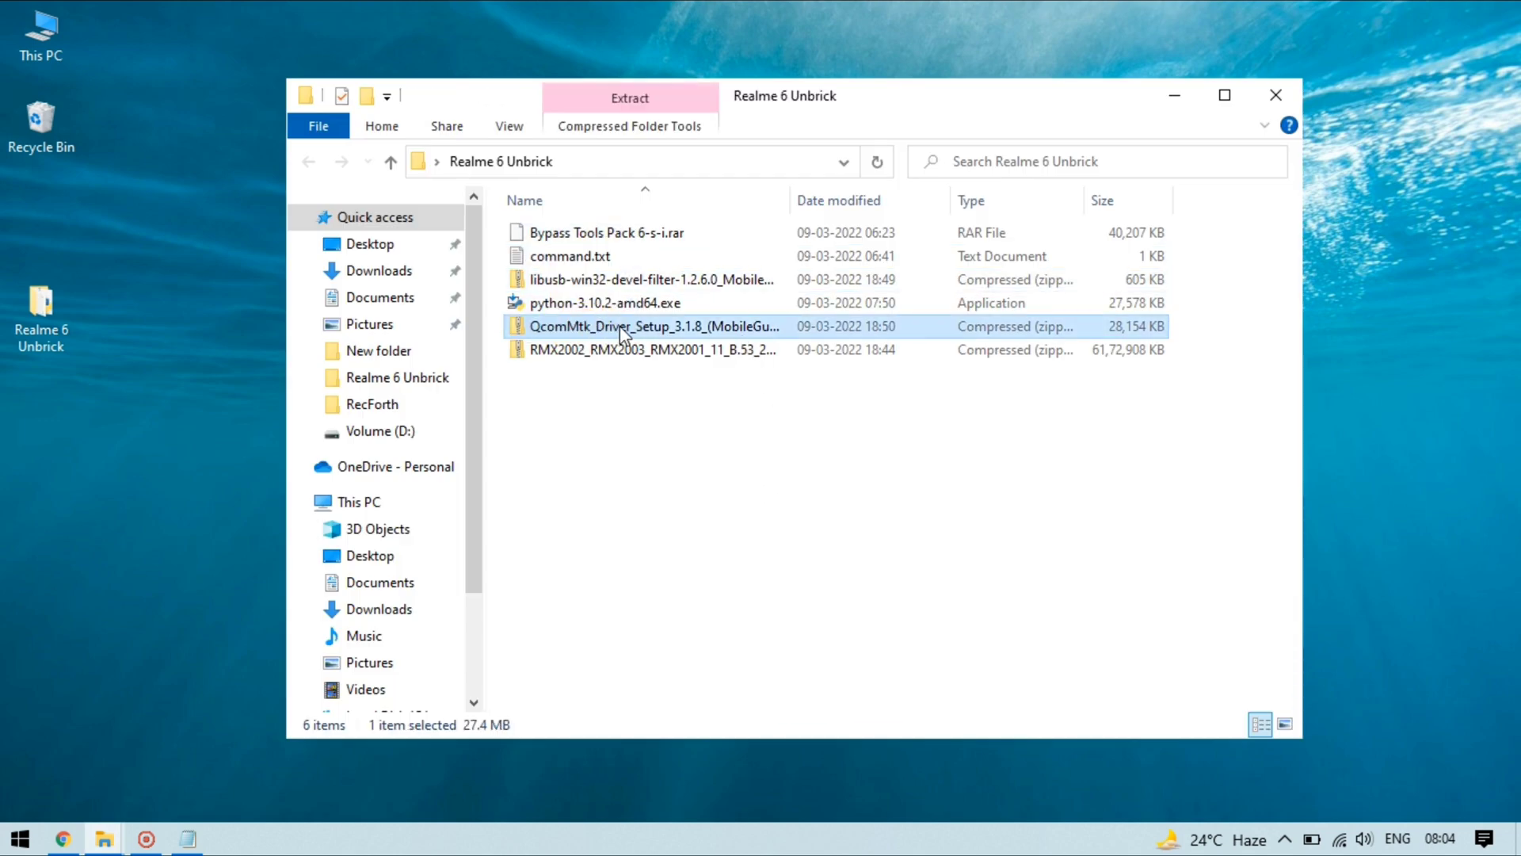
right_click(697, 327)
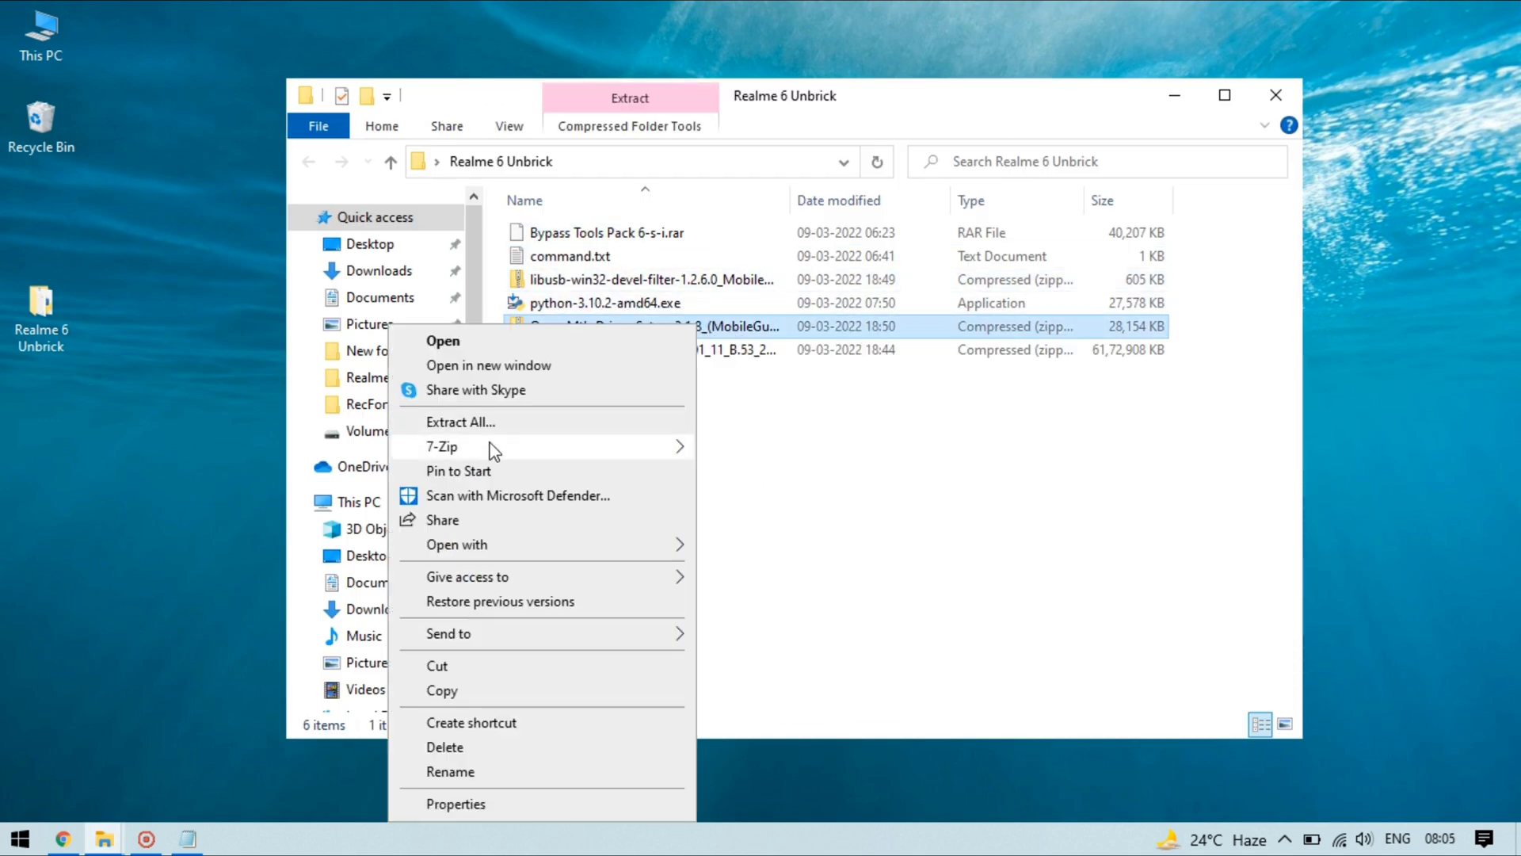
mouse_move(482, 441)
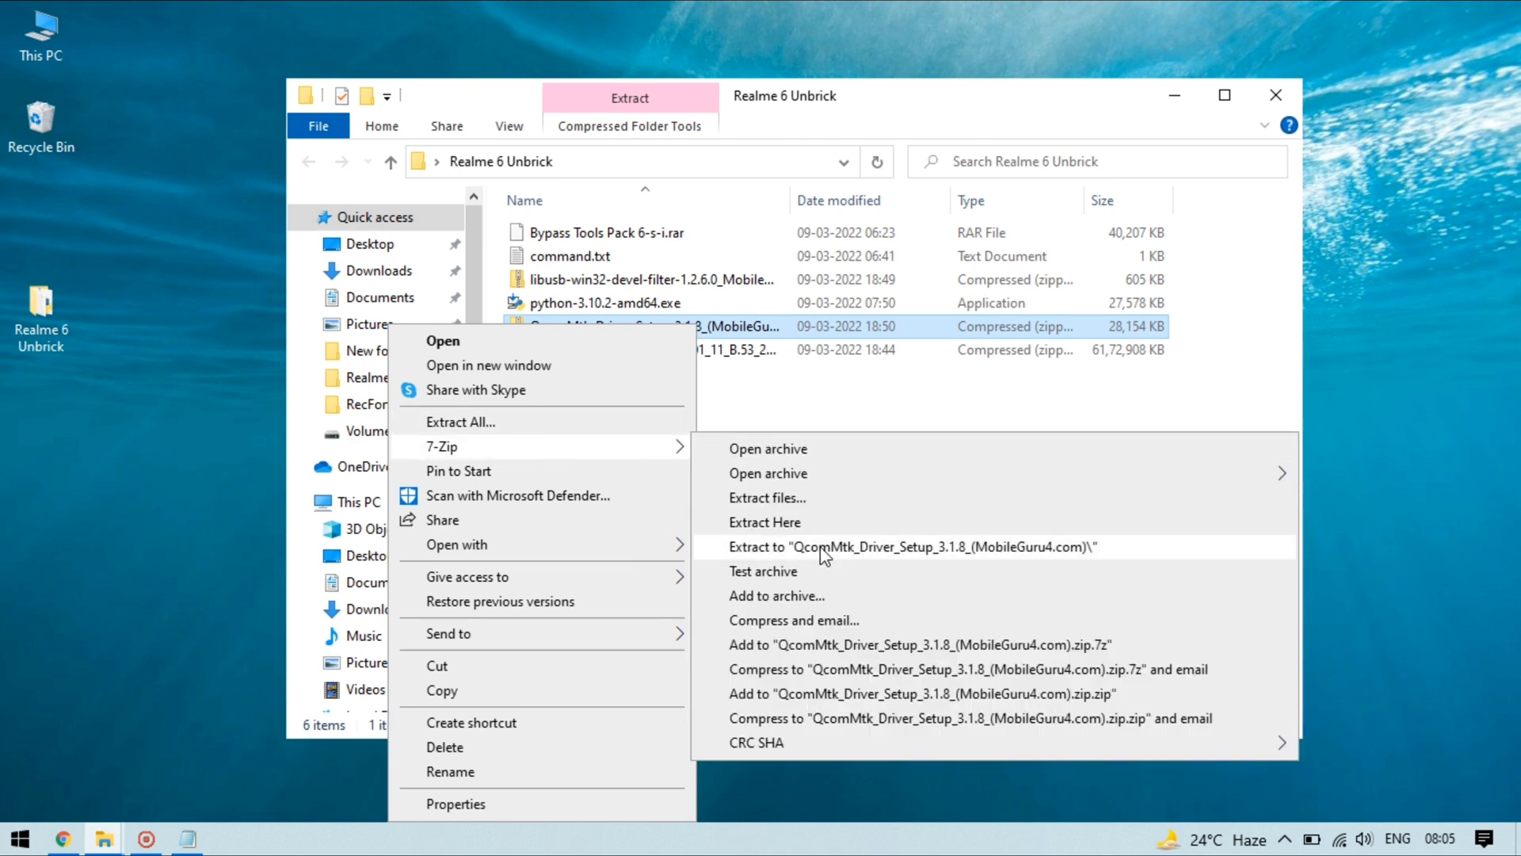
click(824, 547)
double_click(579, 233)
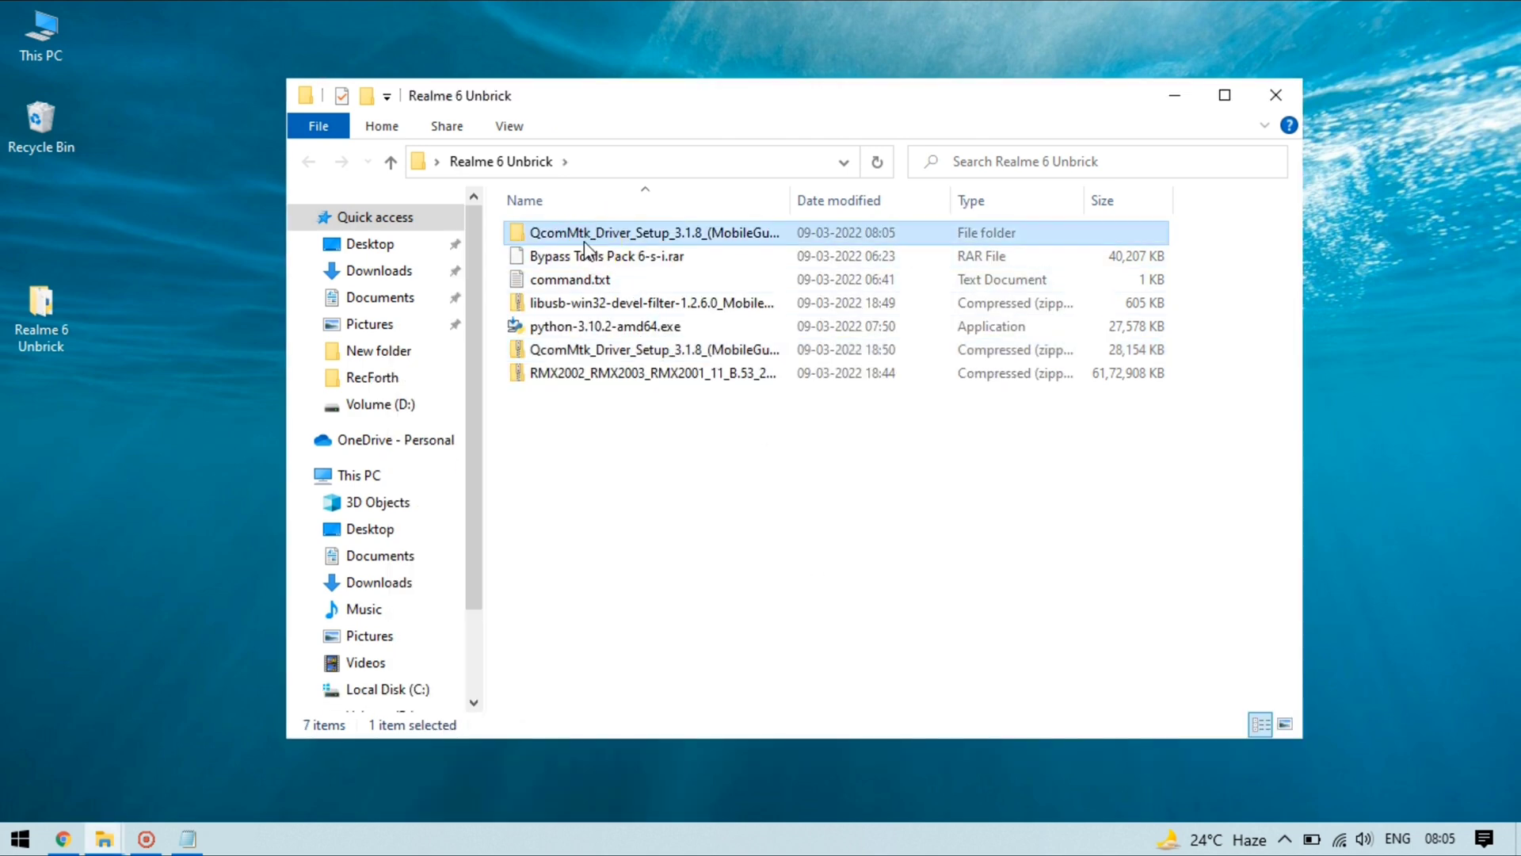
double_click(582, 302)
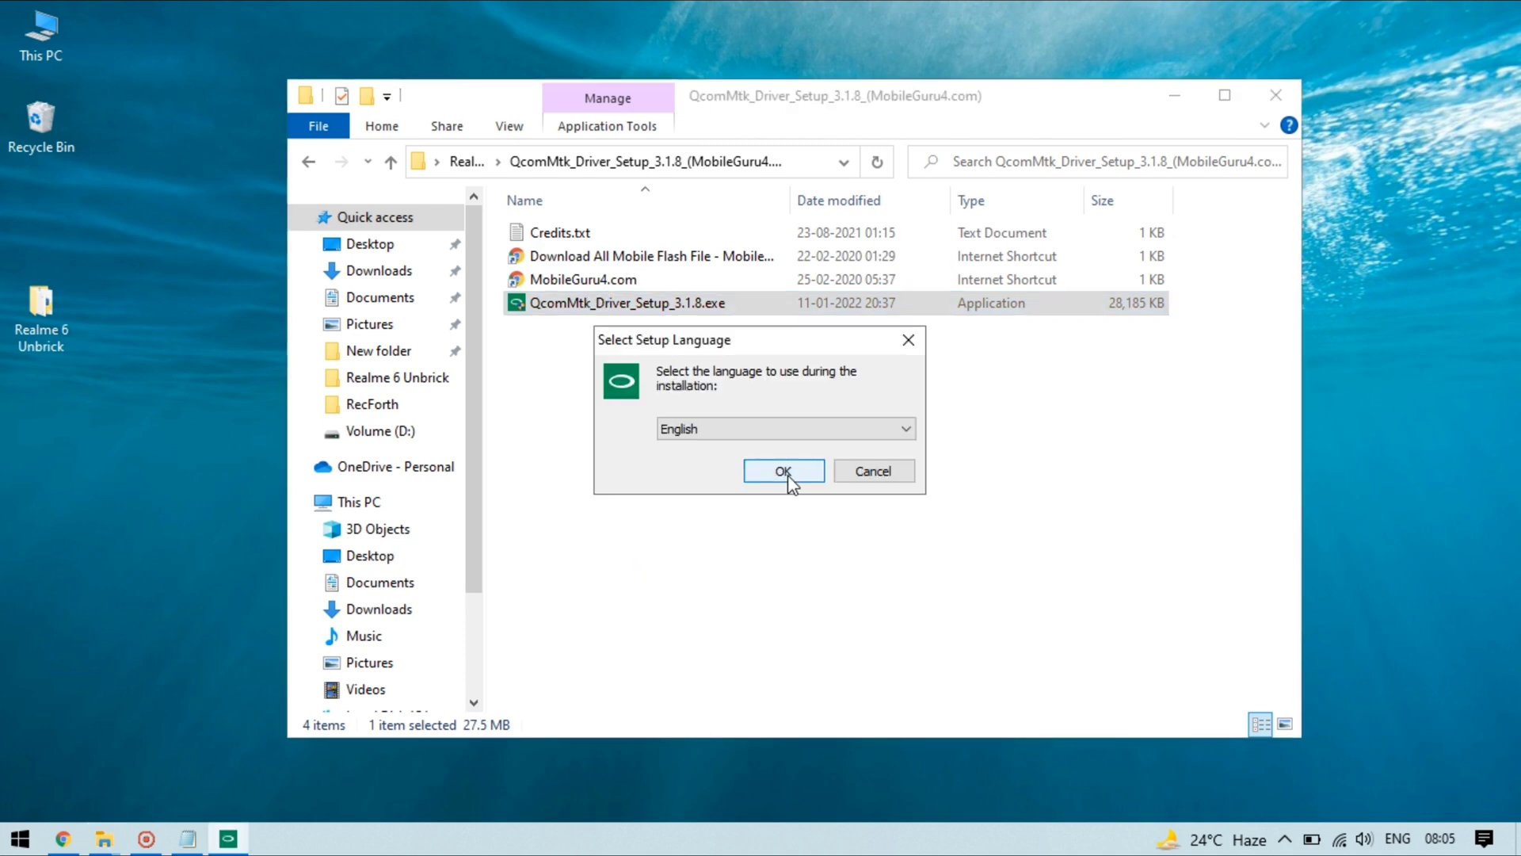
Step: Accept English as the language and start installing OPLUS Tool Driver 3.1.8
click(788, 475)
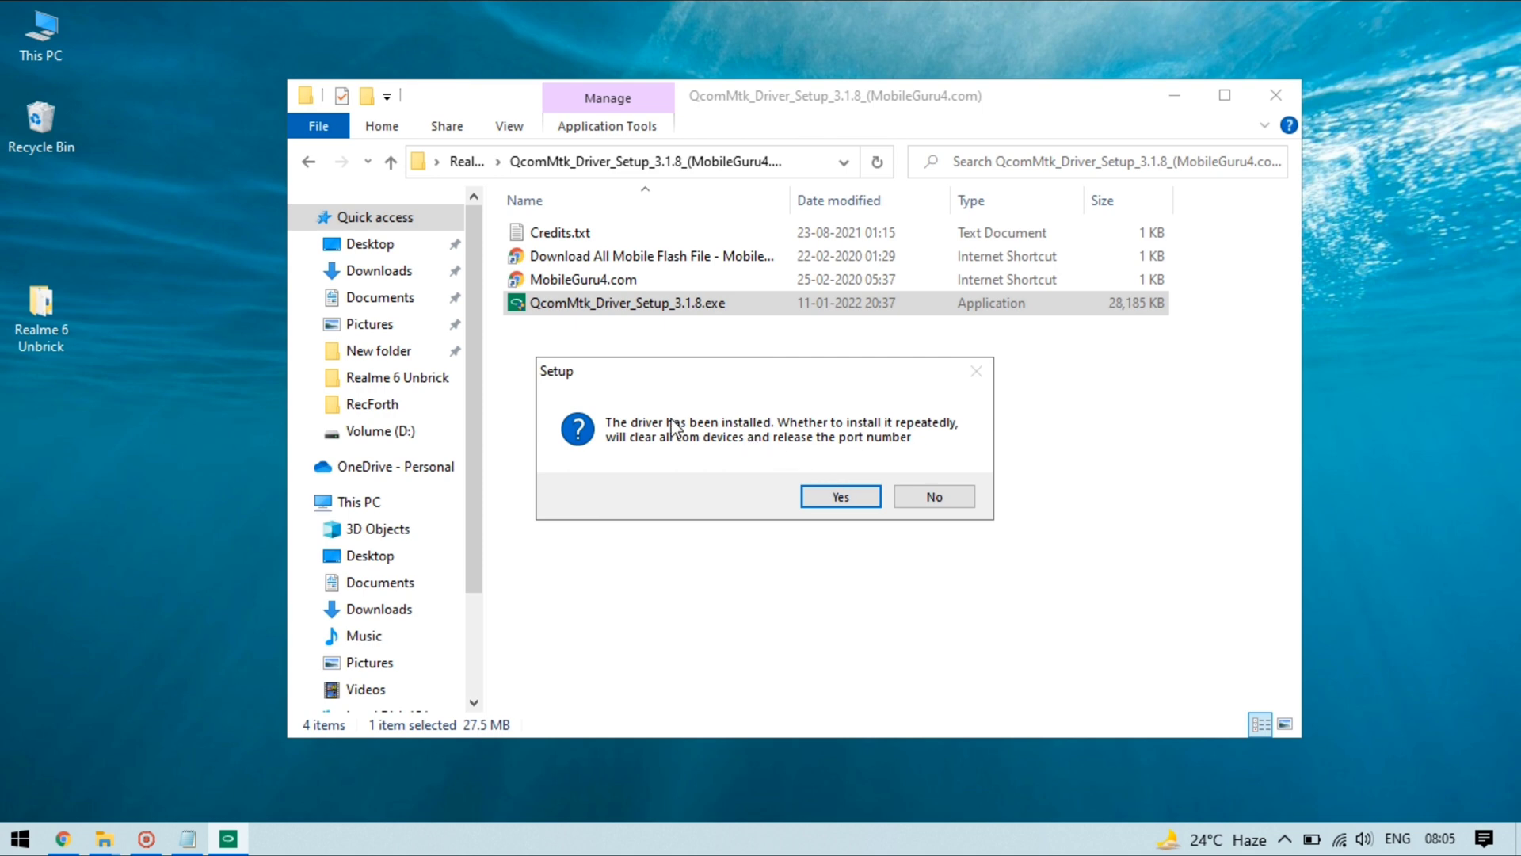
click(841, 497)
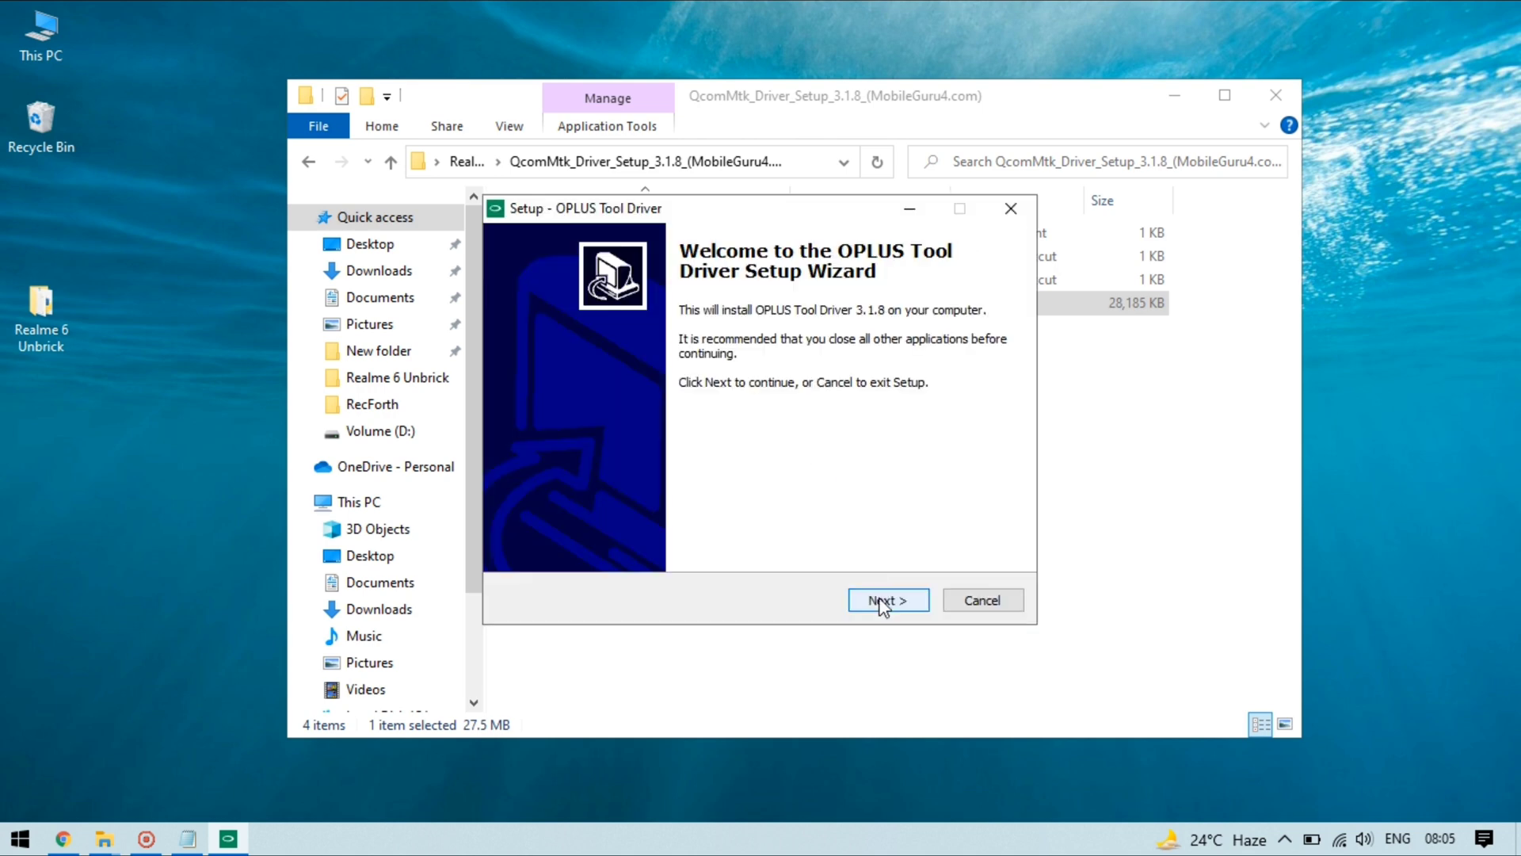
click(792, 502)
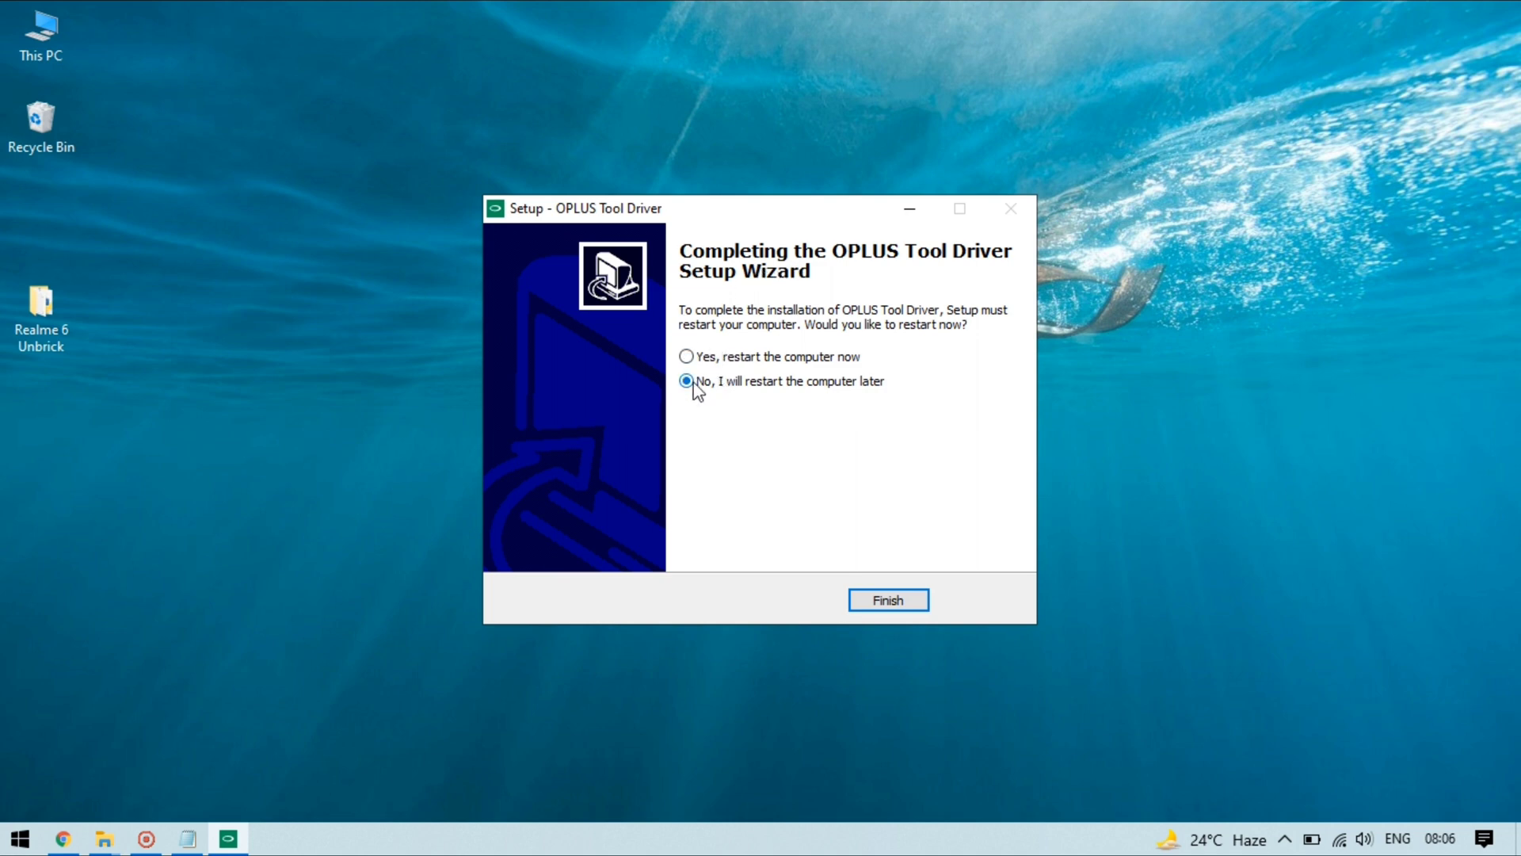
Step: Finish the driver wizard and restart Windows from the Start menu's Power options
click(888, 602)
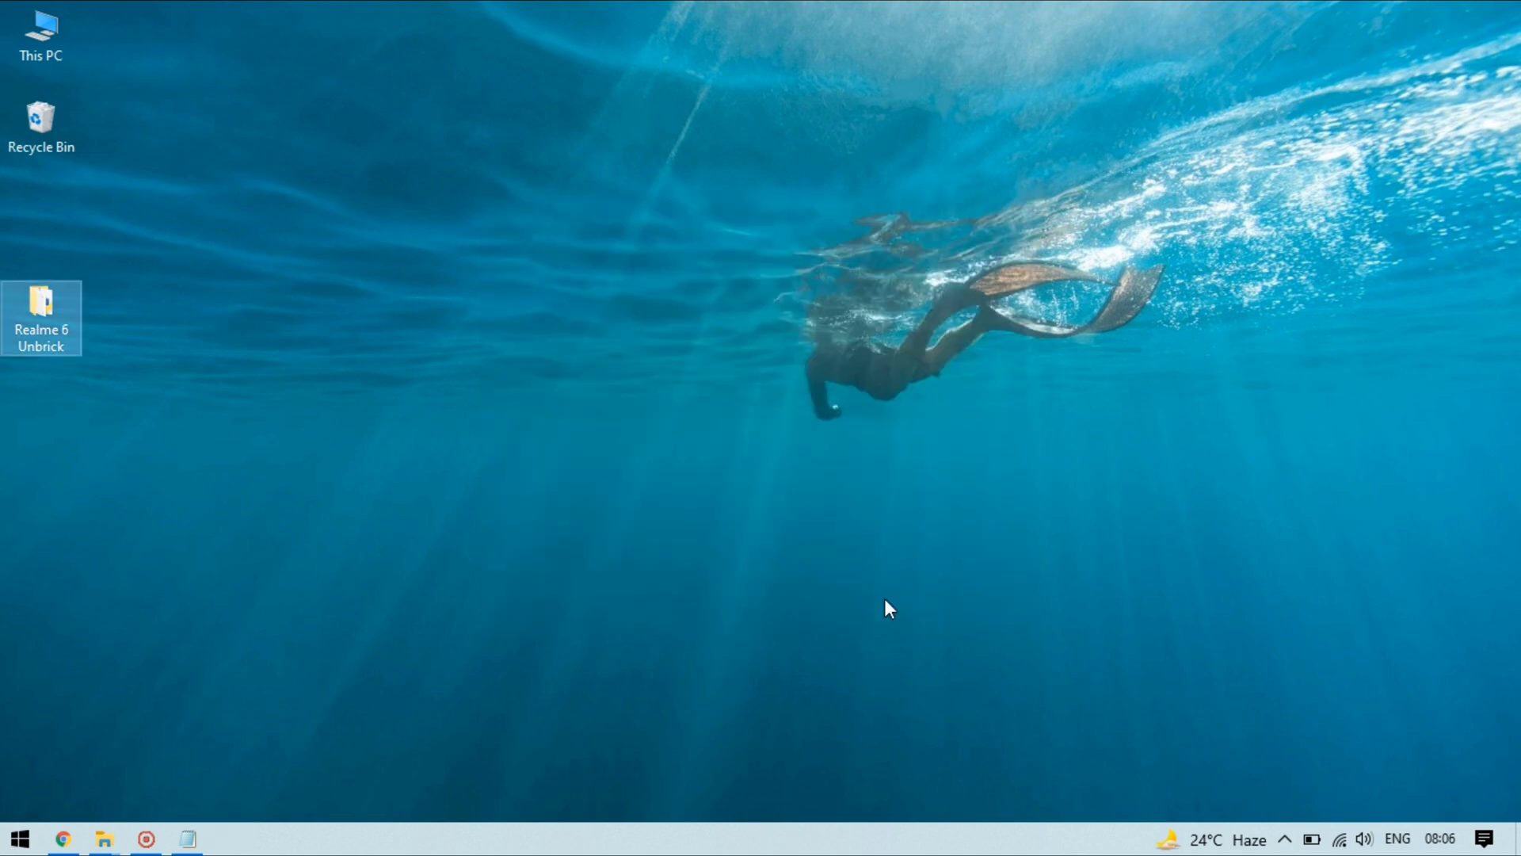
click(569, 398)
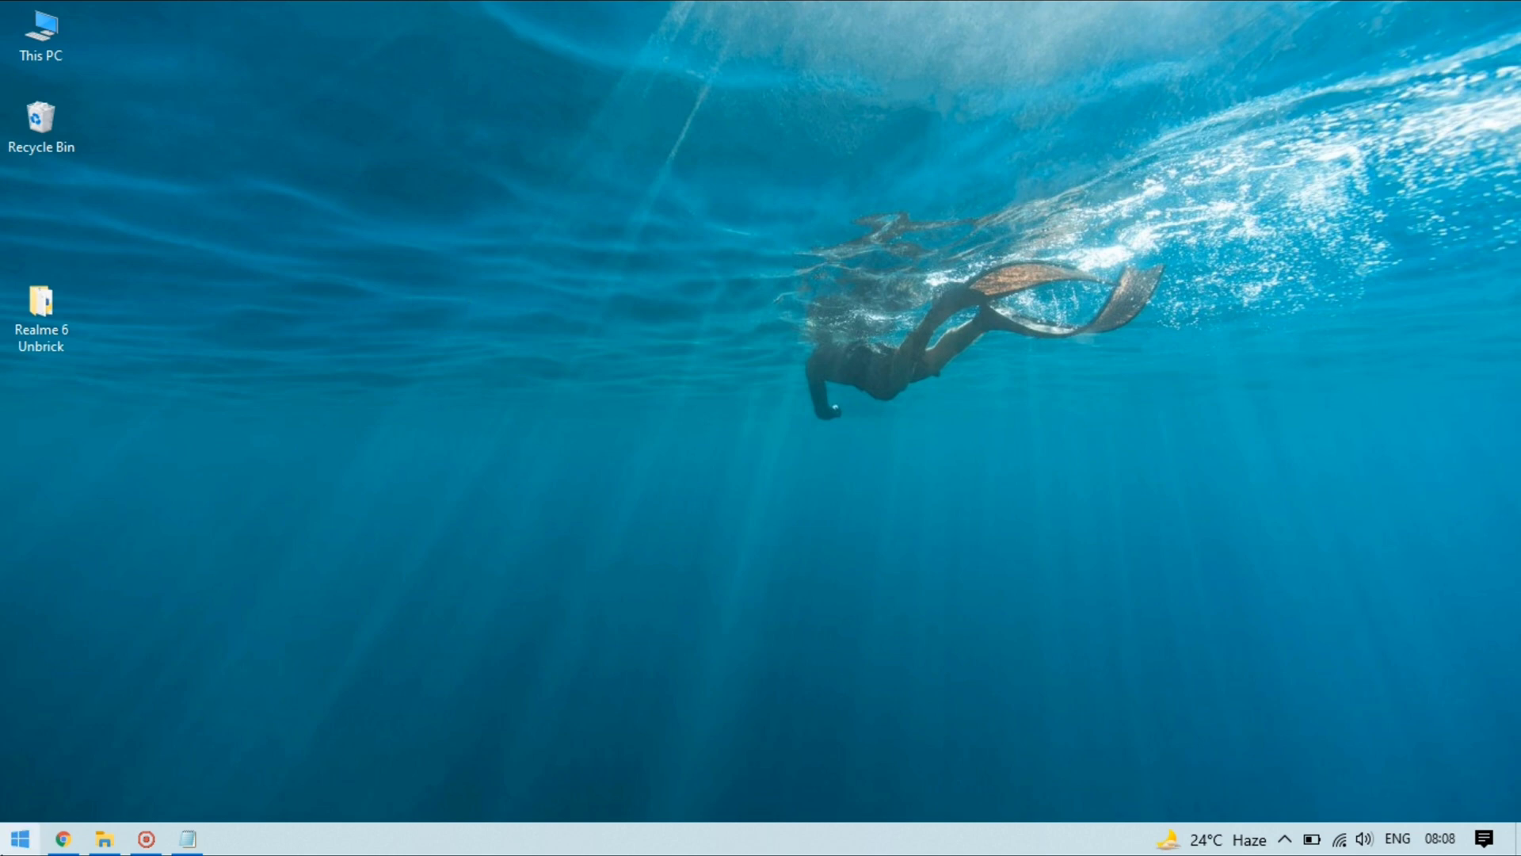
click(20, 838)
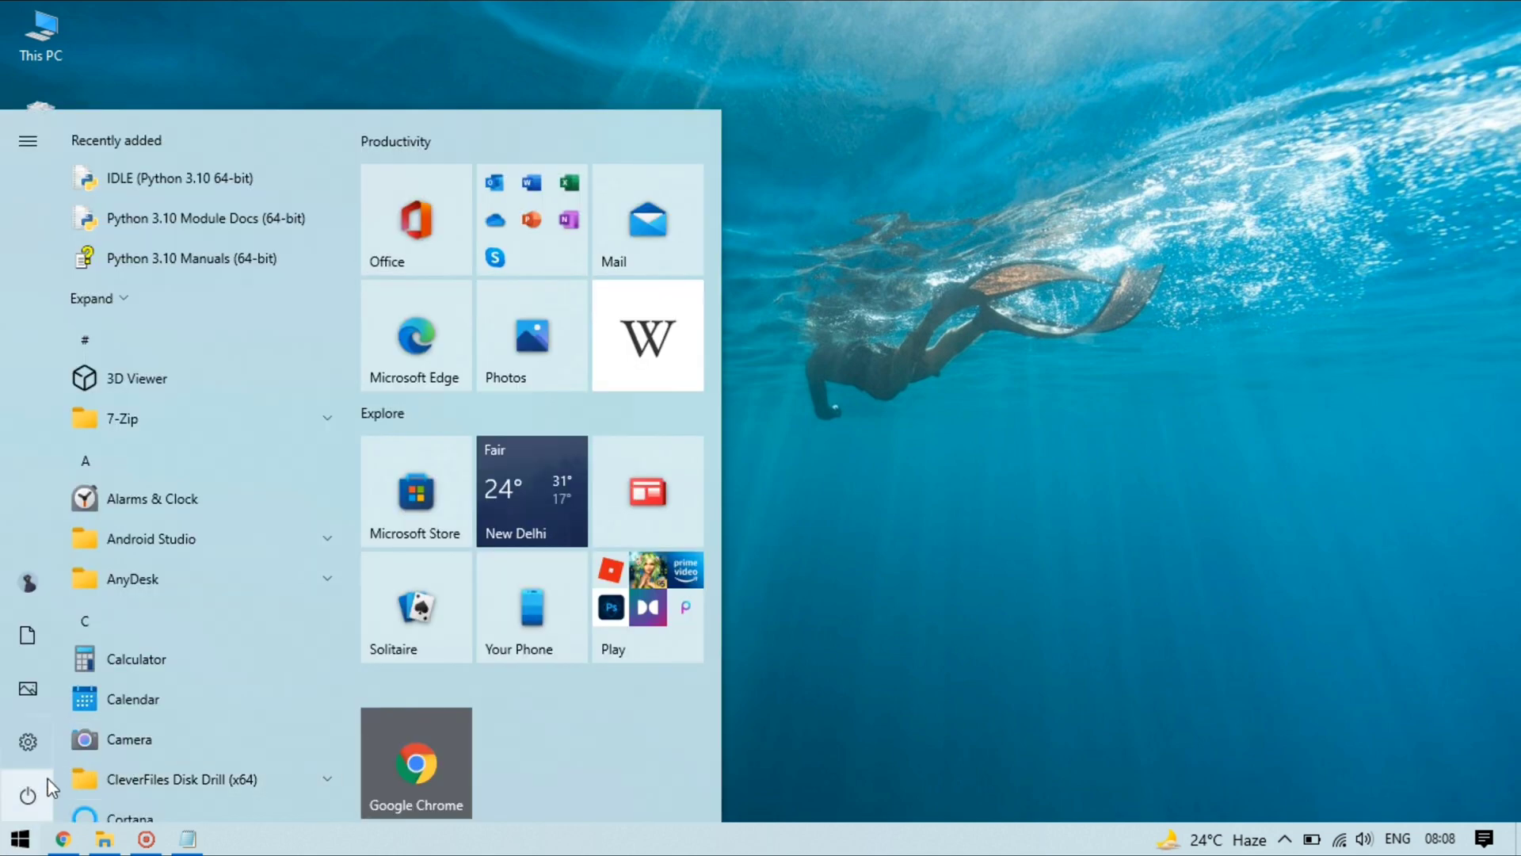
click(27, 795)
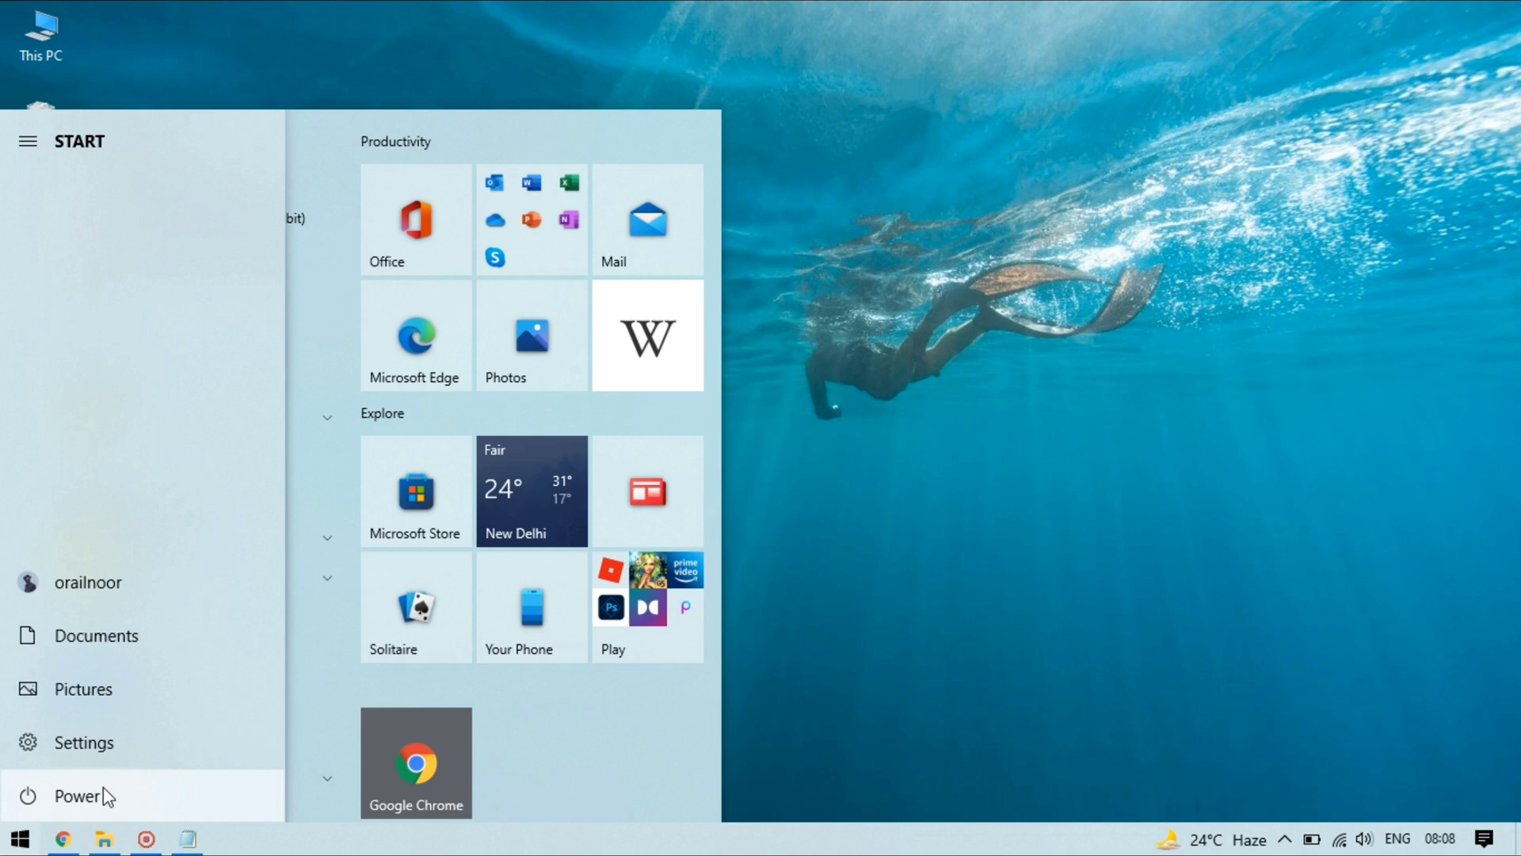
click(103, 787)
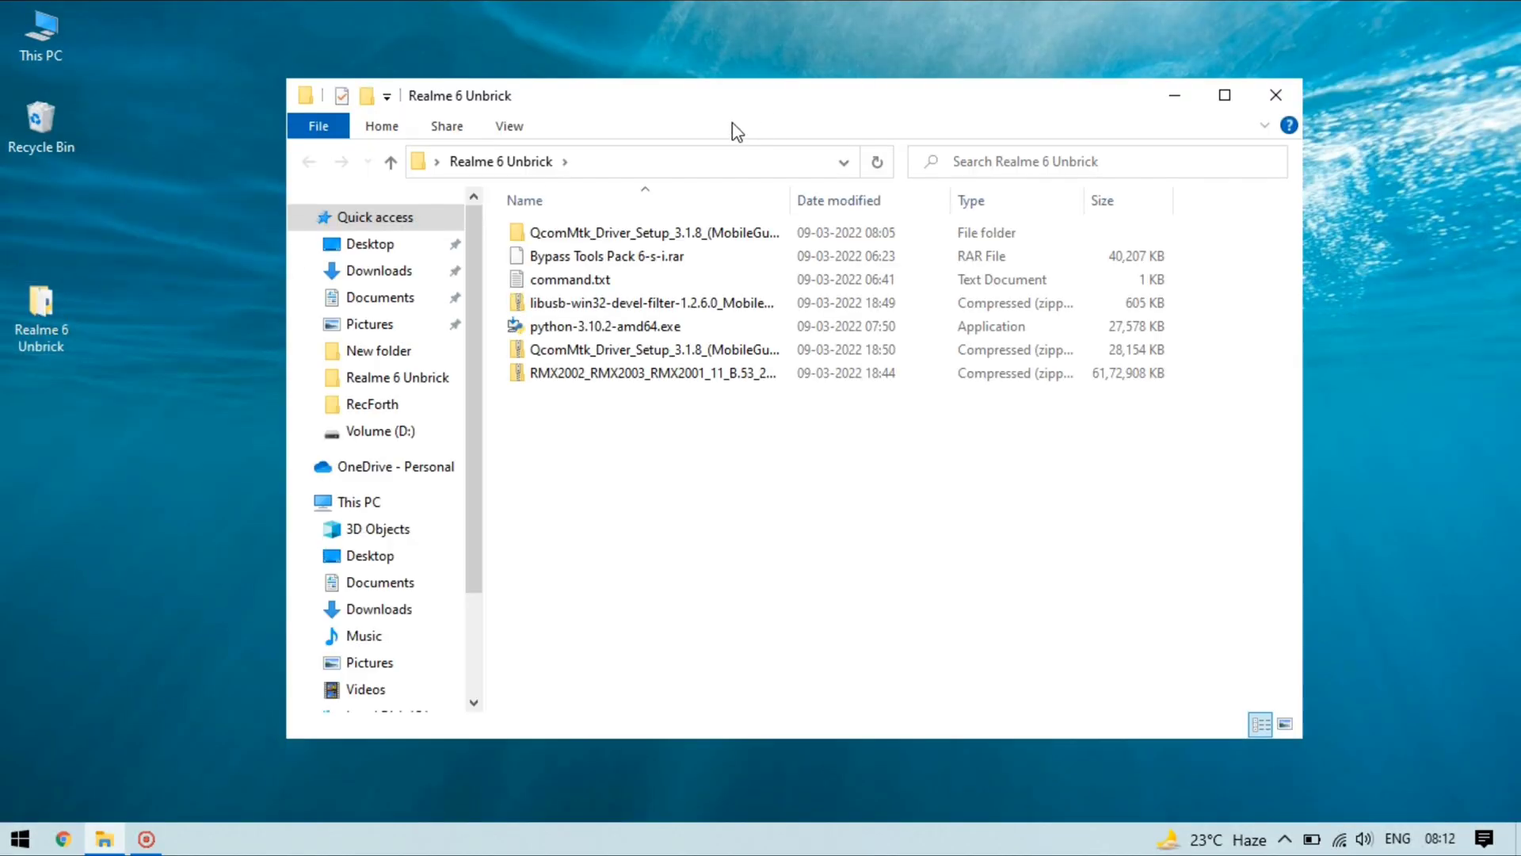
Step: Apply 7-Zip's Extract to "Bypass Tools Pack 6-s-i\" on Bypass Tools Pack 6-s-i.rar
click(643, 236)
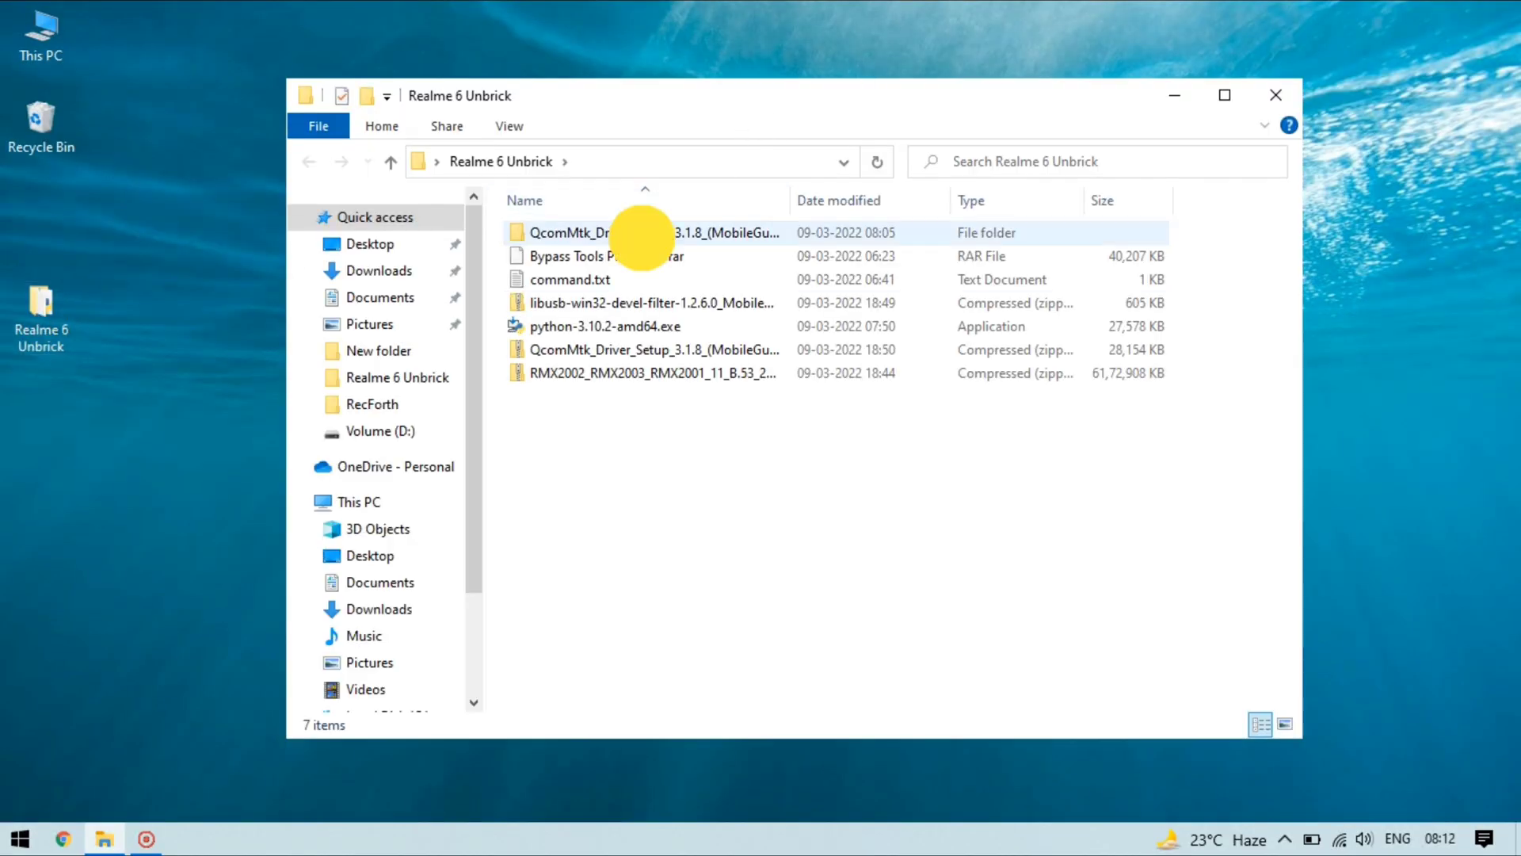
click(571, 257)
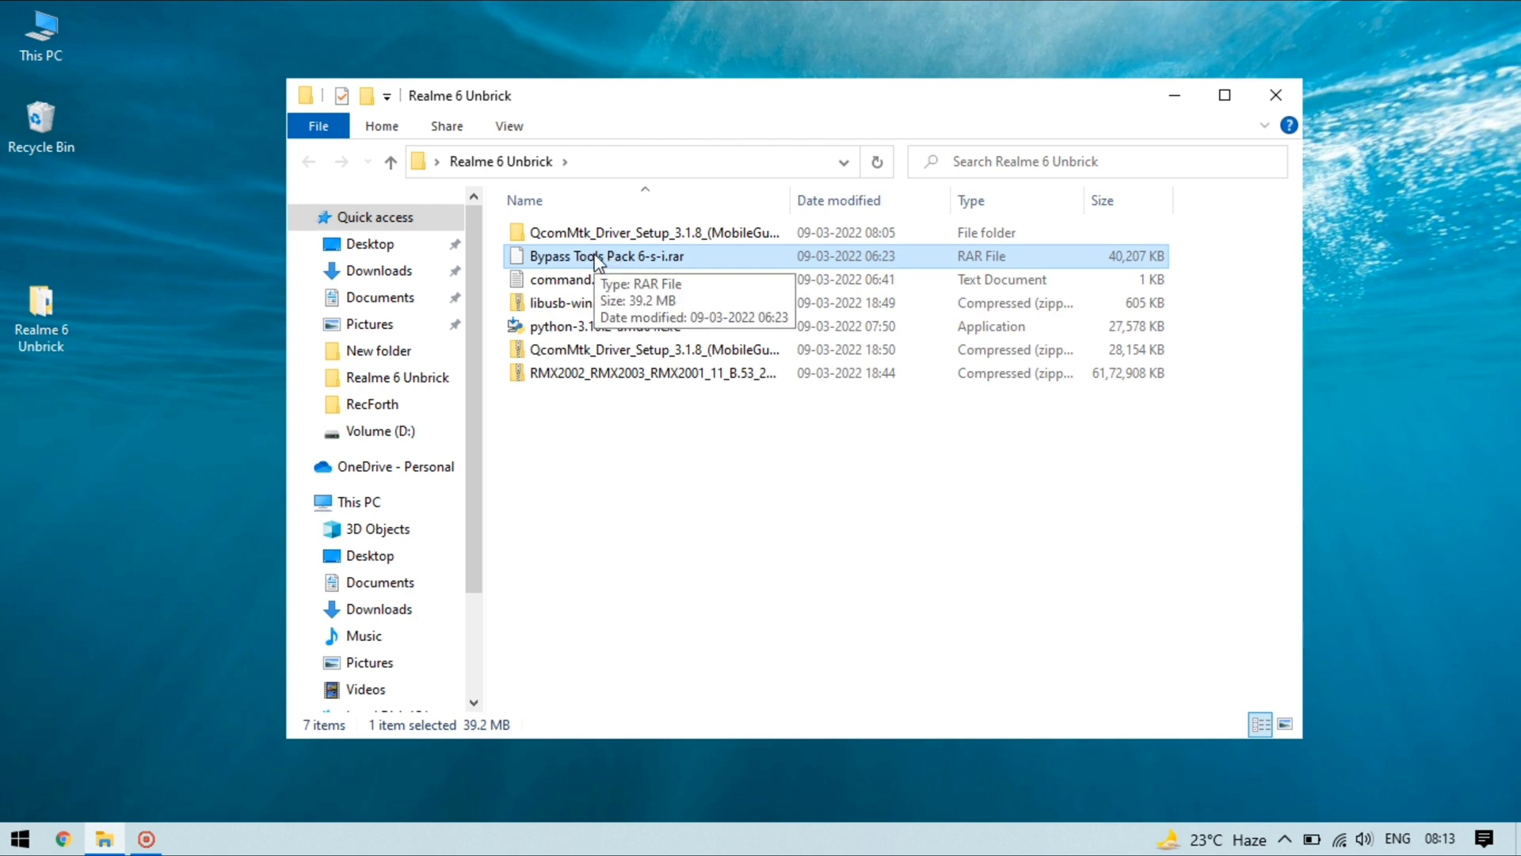
click(593, 254)
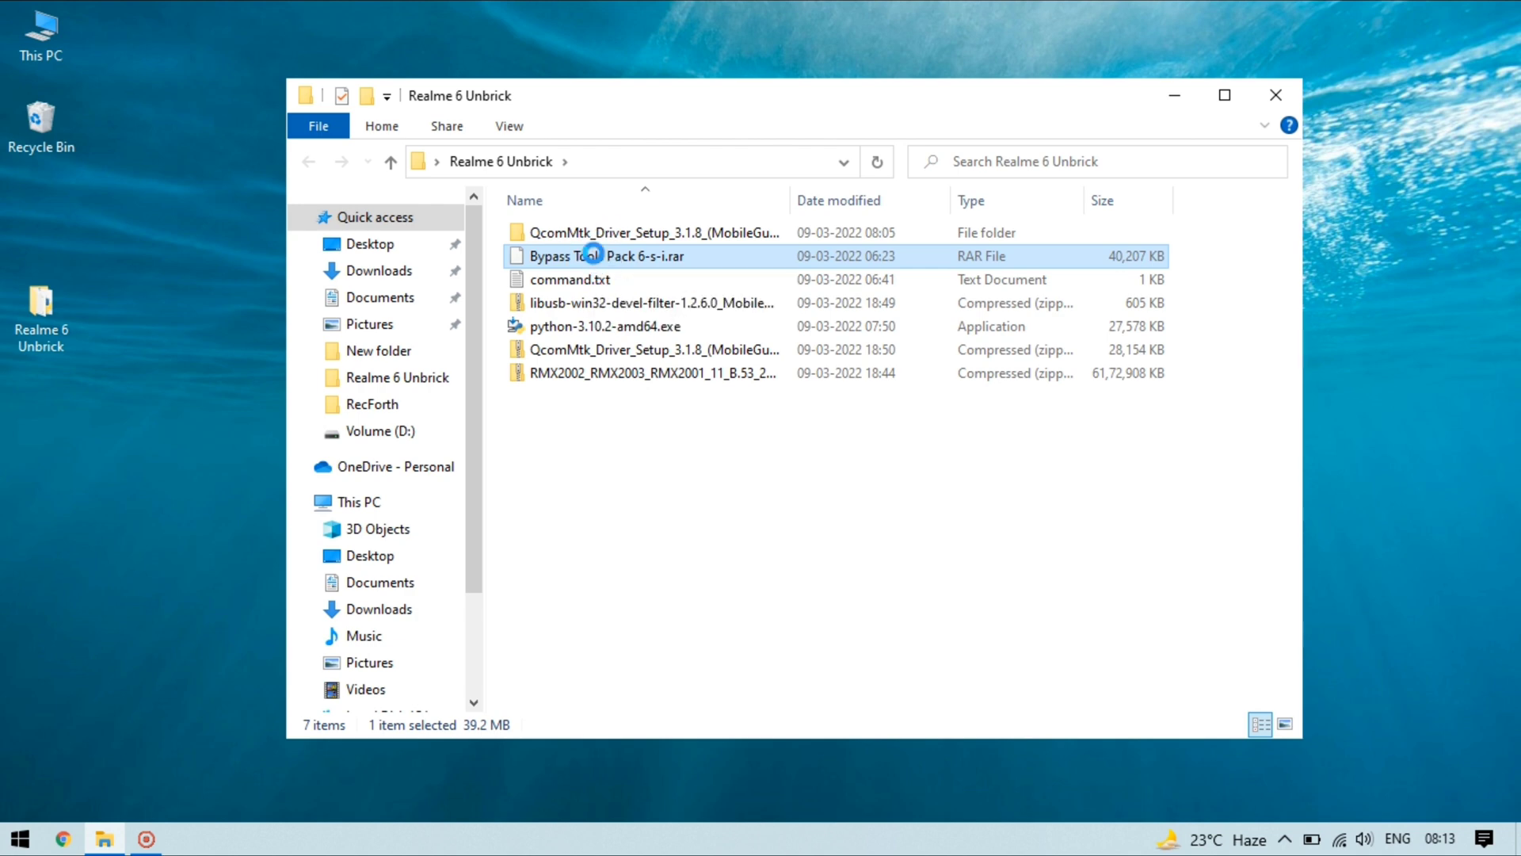
right_click(595, 256)
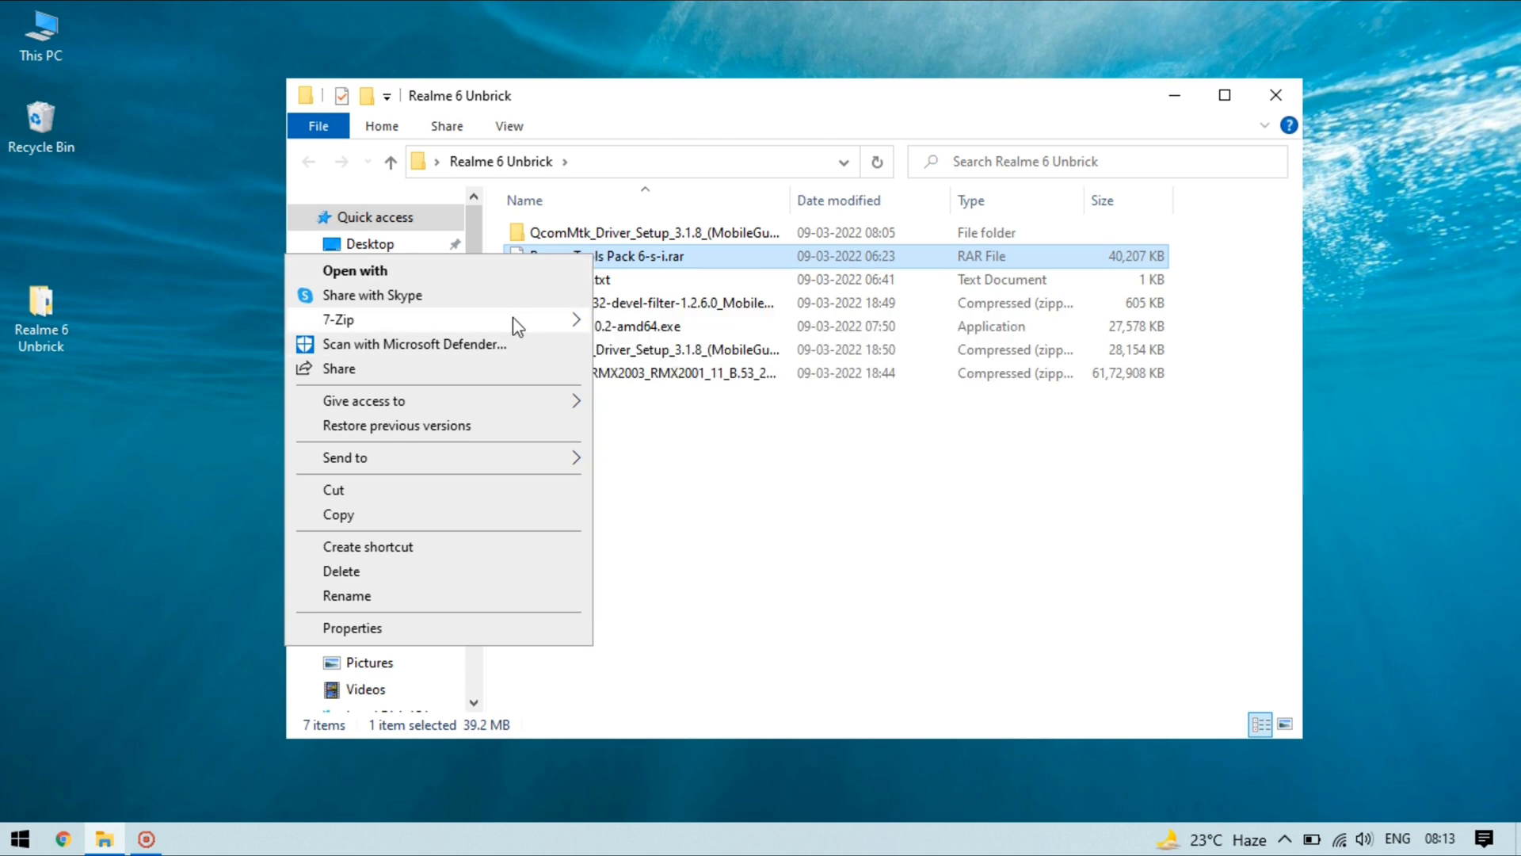
mouse_move(552, 325)
click(724, 426)
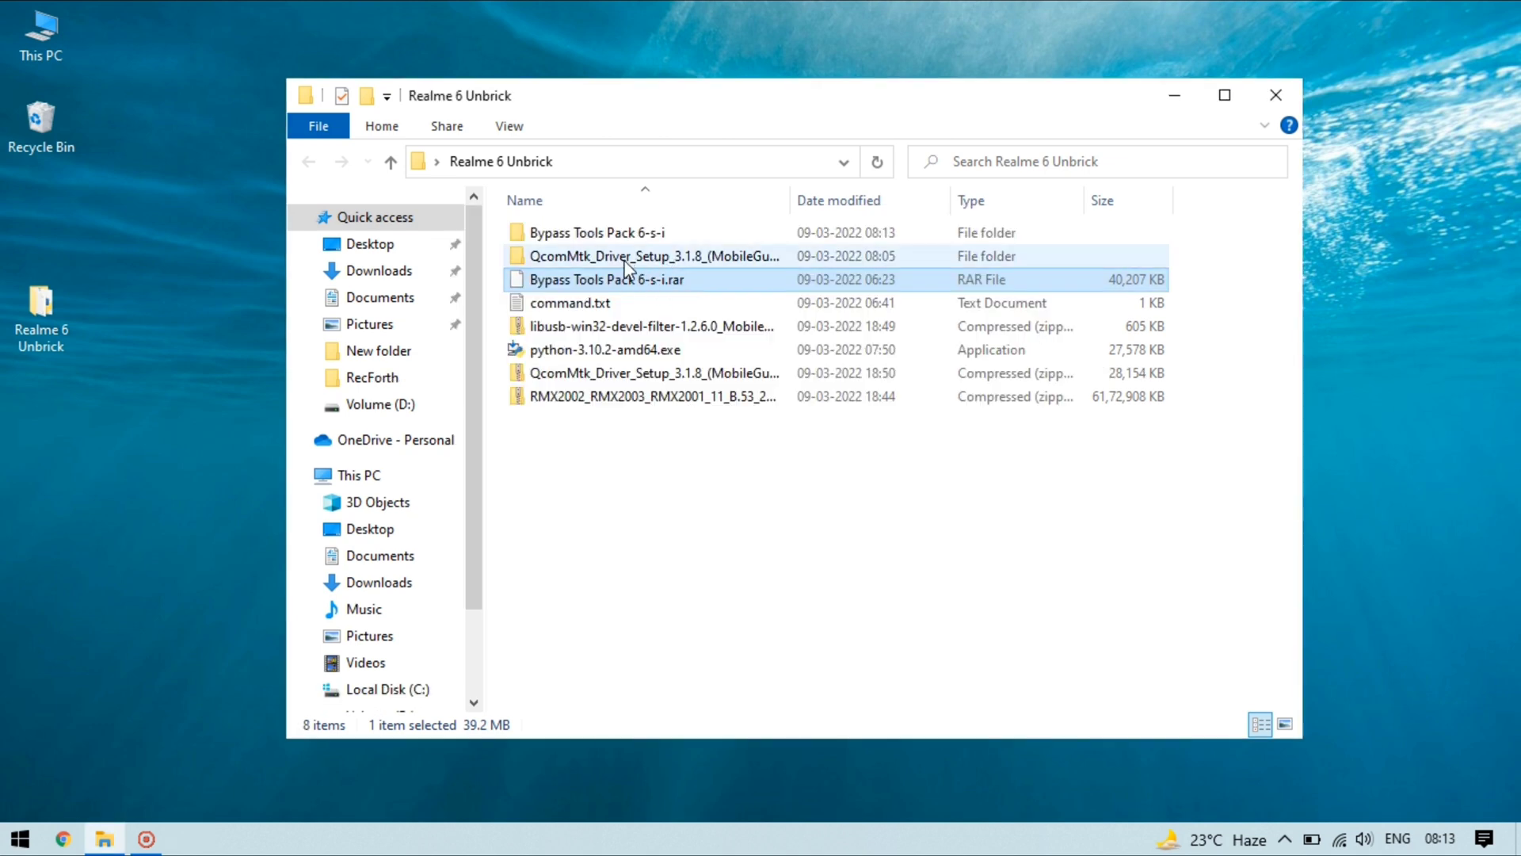
Step: Install cdc-acm.inf from Bypass Tools Pack 6-s-i > Bypass Tools Pack > Driver, then go back two folders
double_click(582, 233)
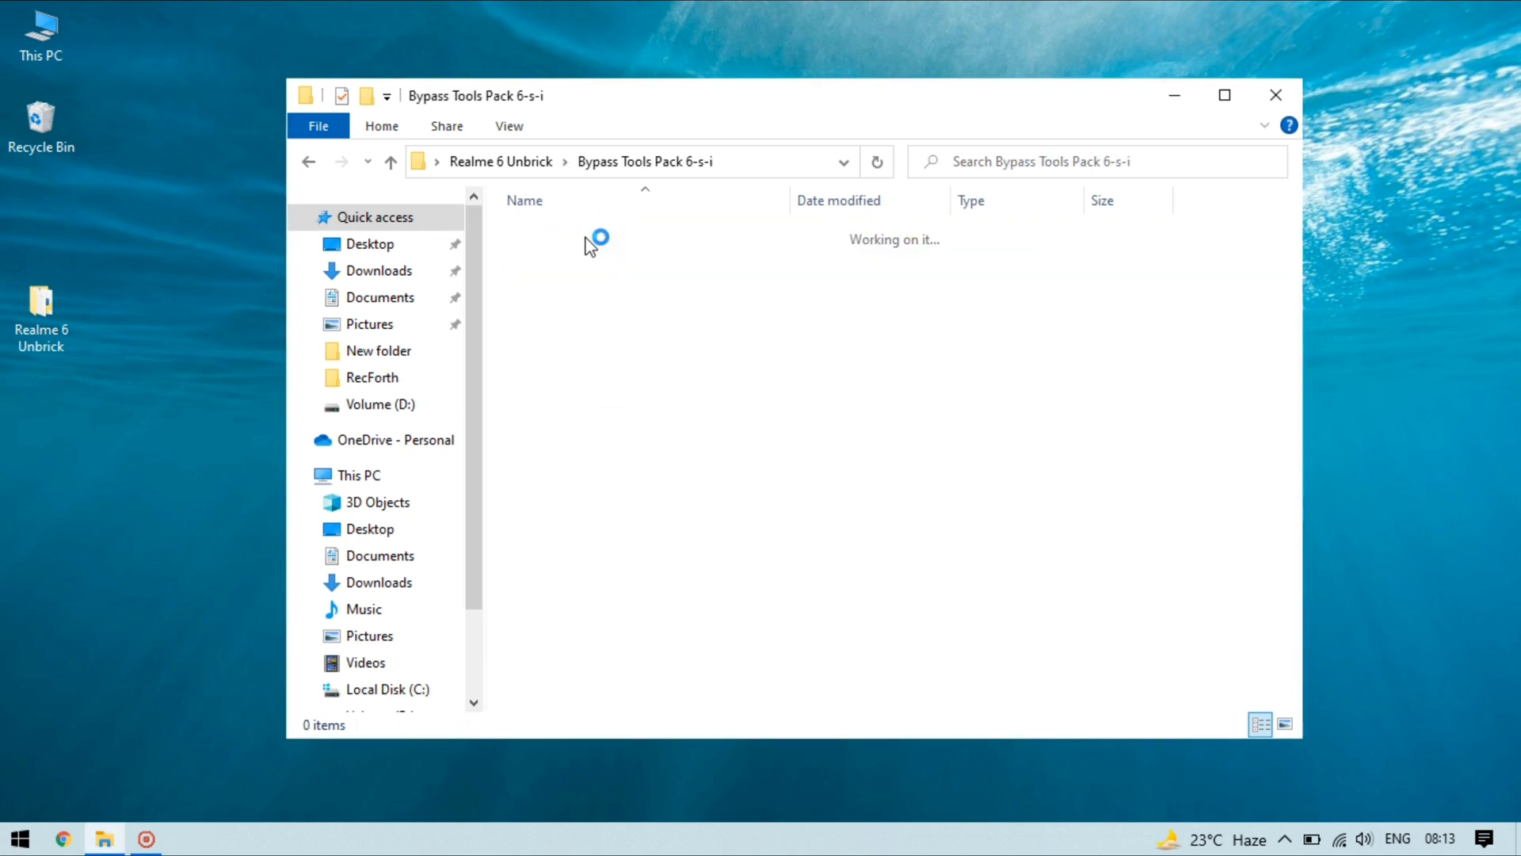
double_click(593, 237)
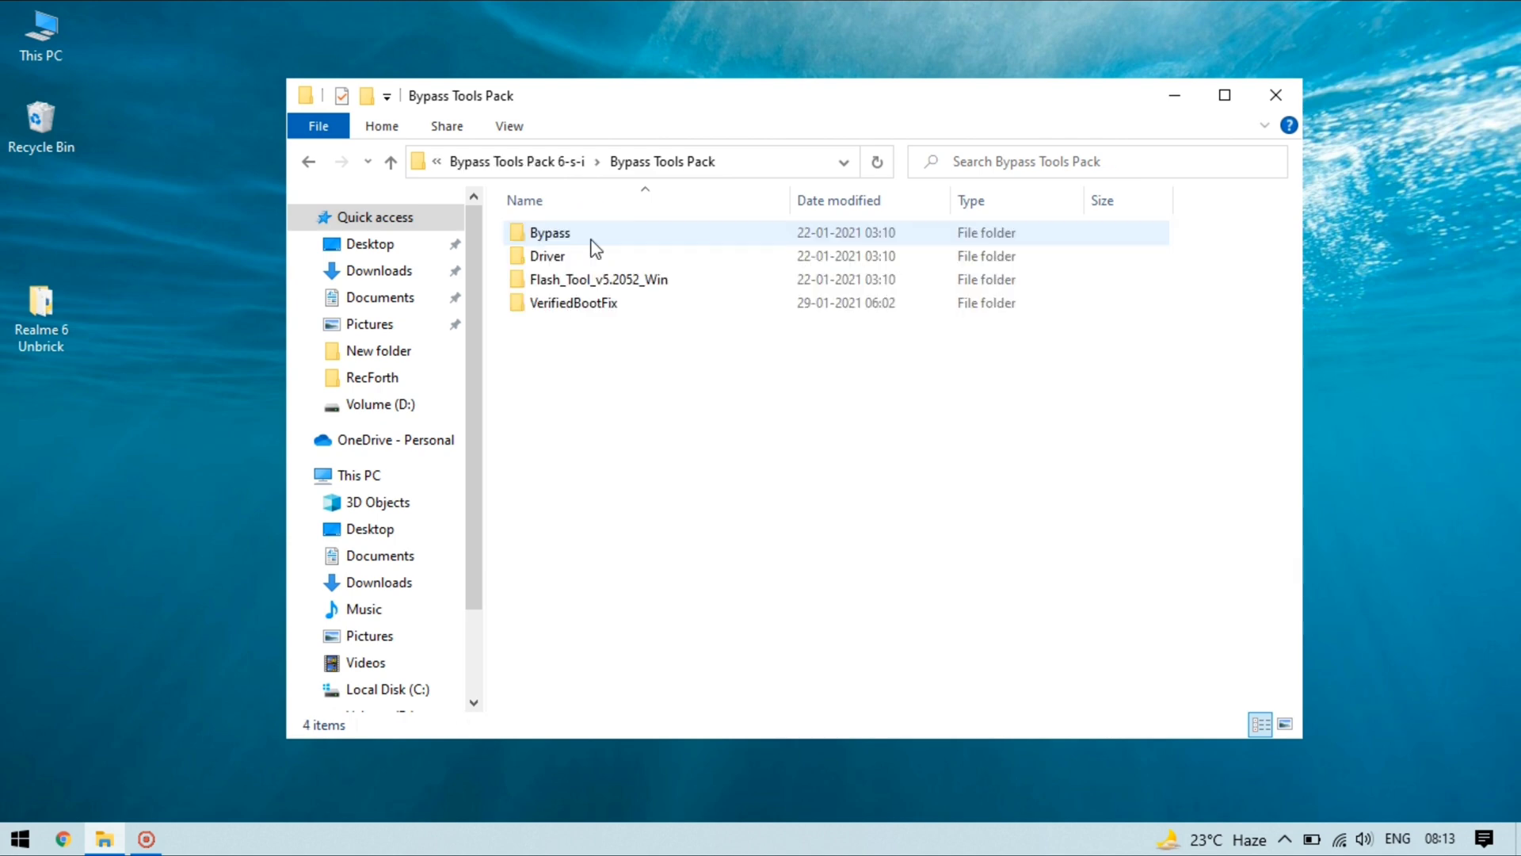
click(596, 256)
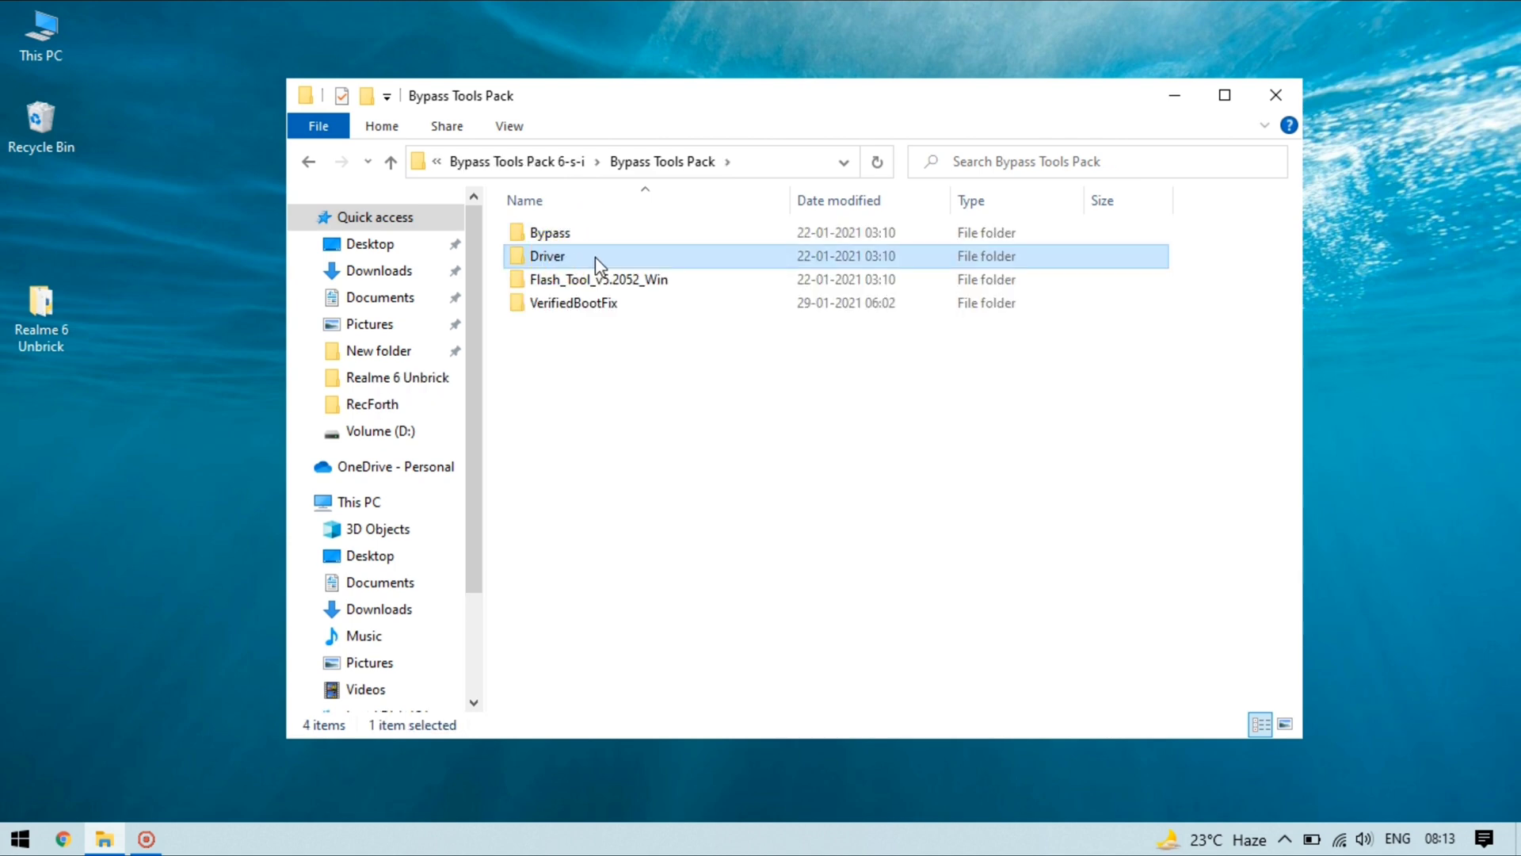
double_click(600, 256)
click(596, 256)
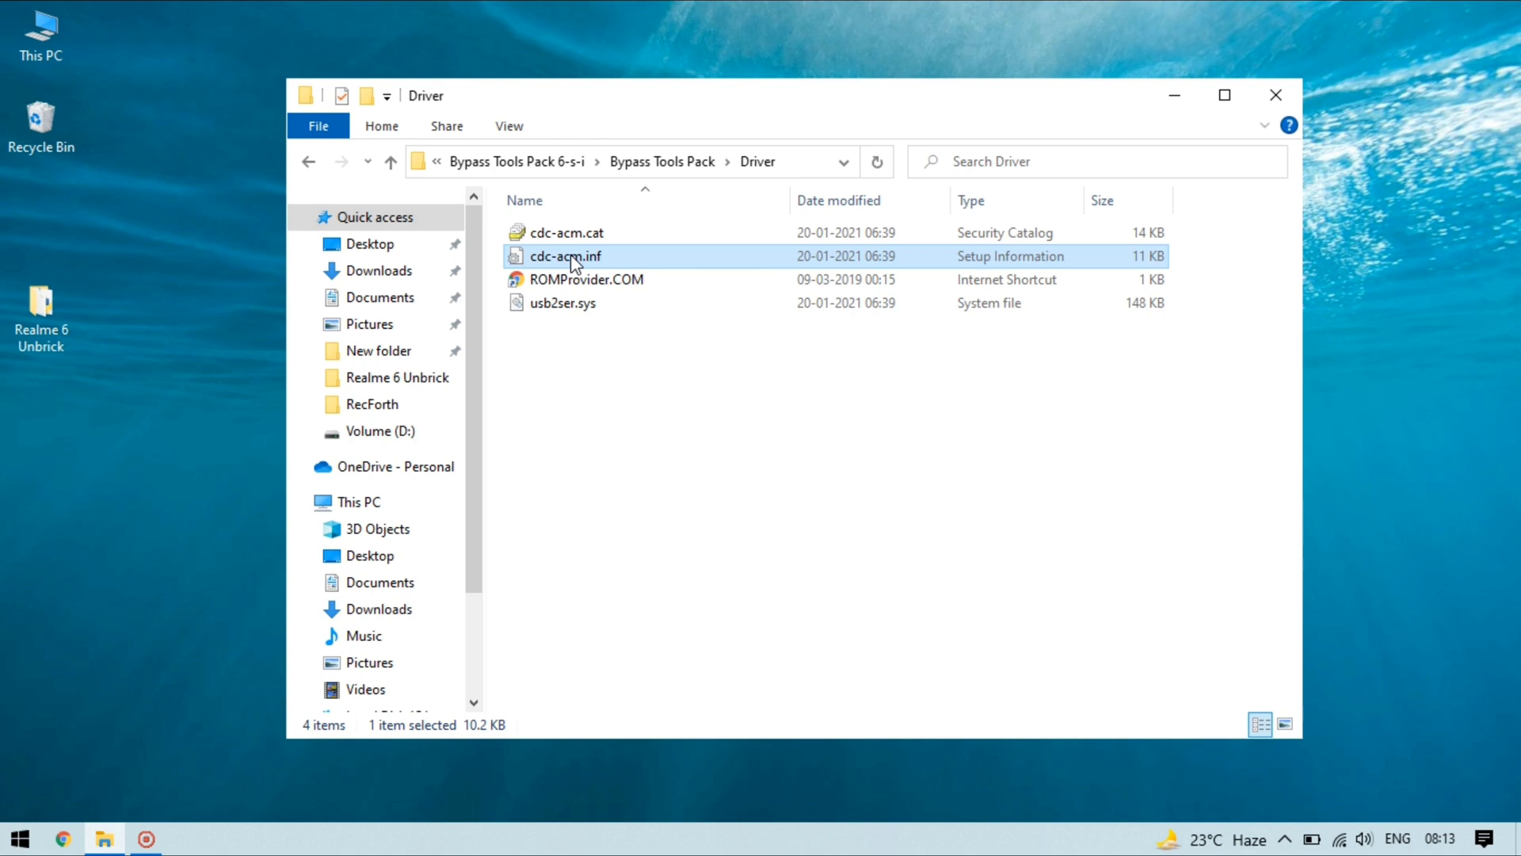
right_click(585, 253)
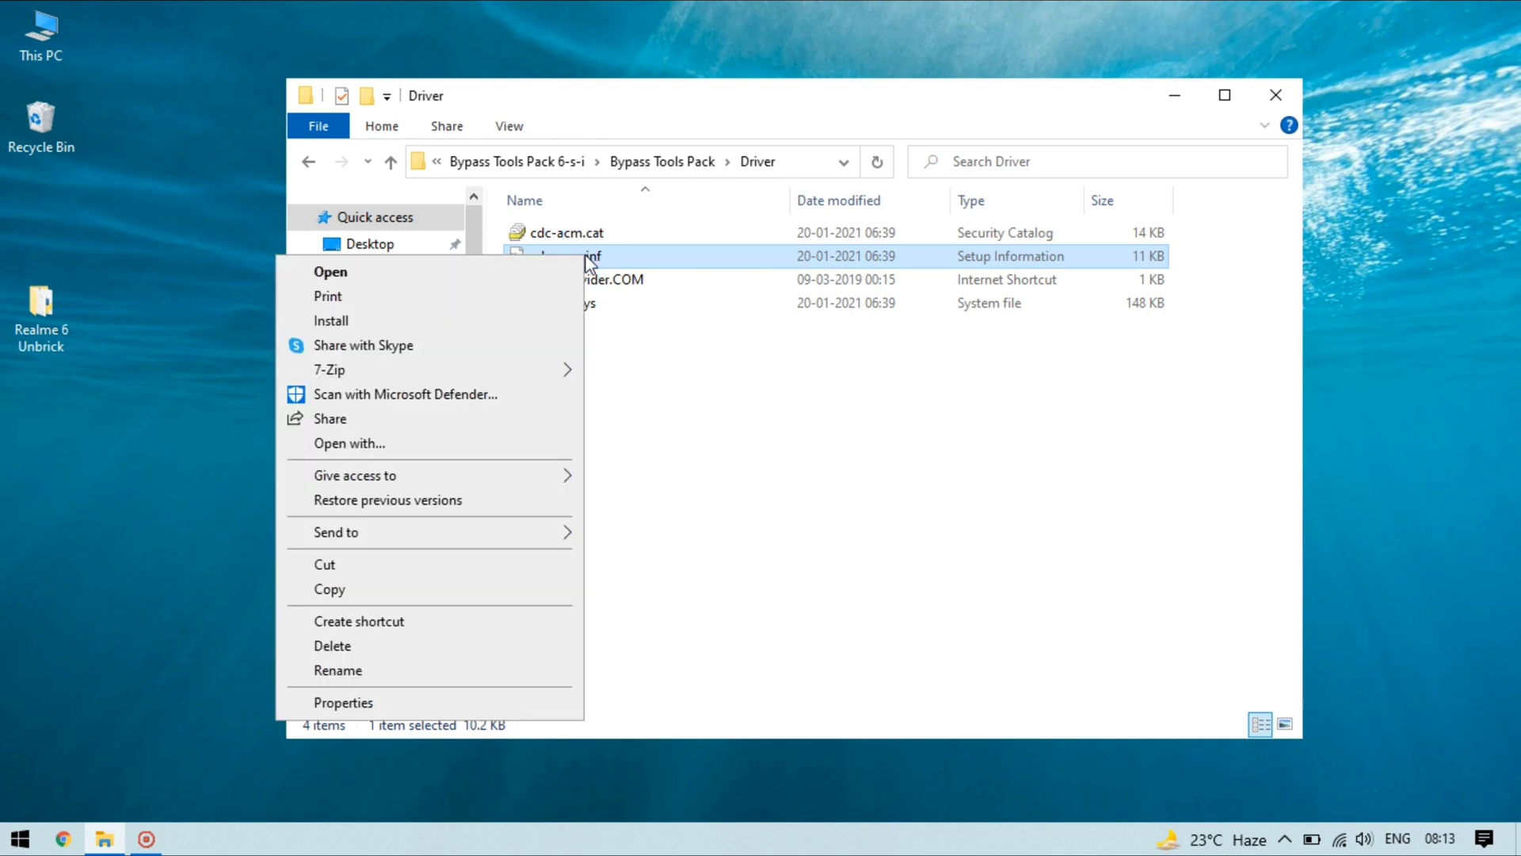
click(374, 325)
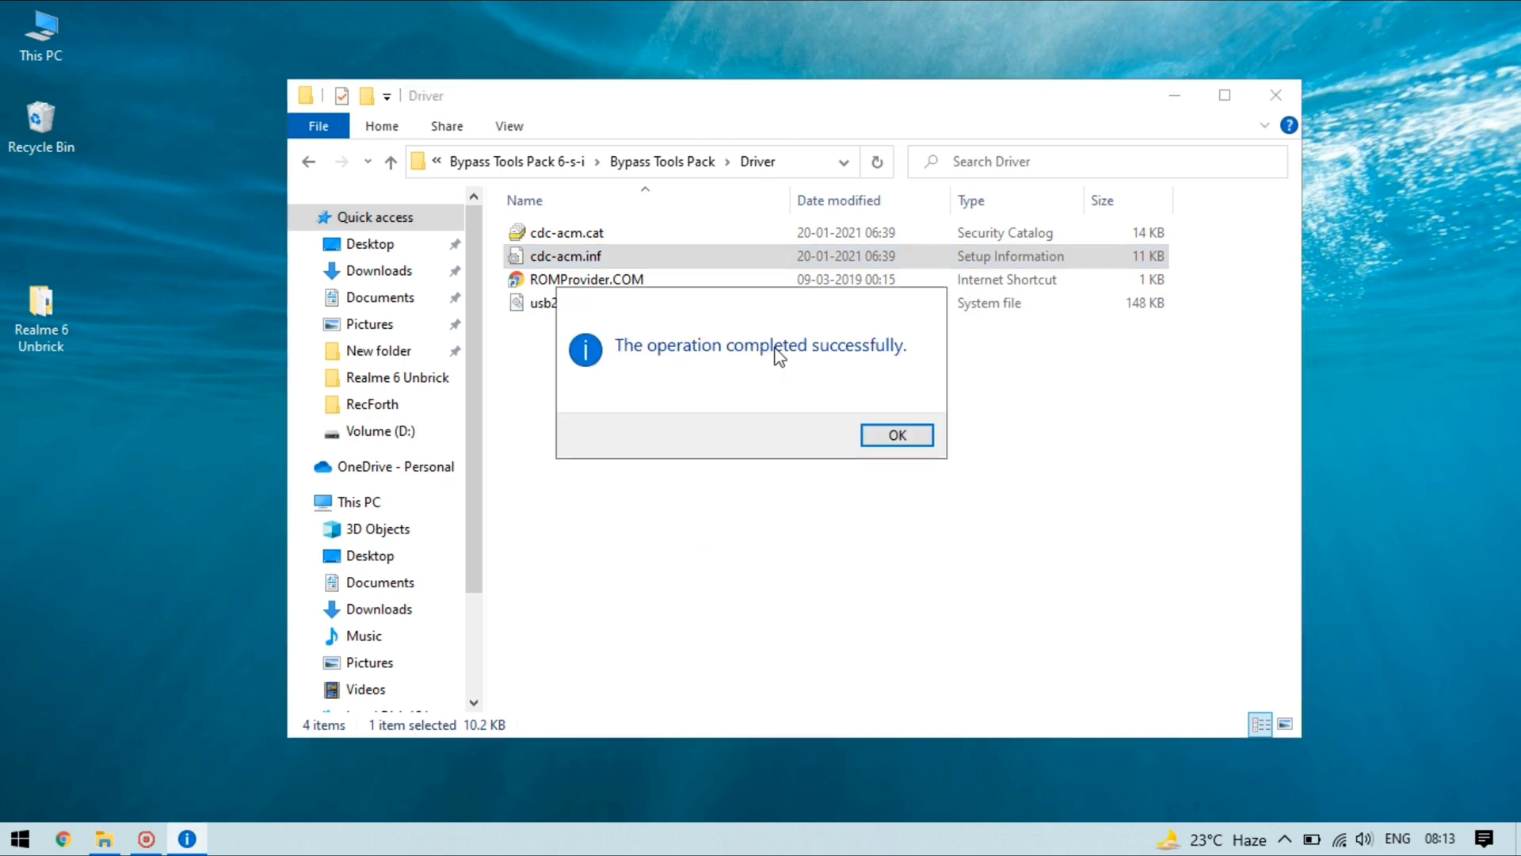
click(927, 436)
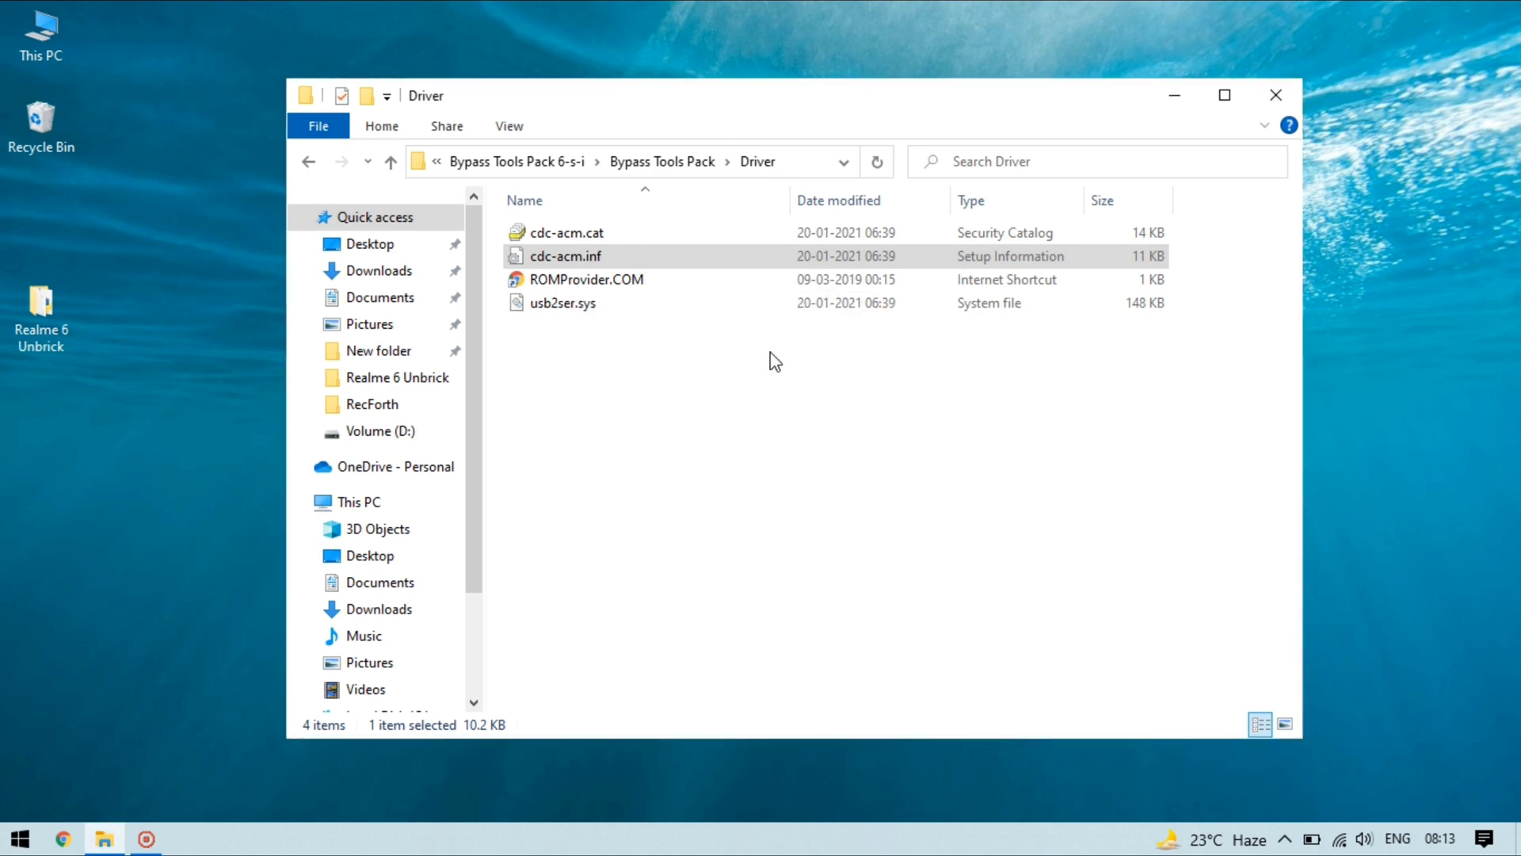
click(702, 407)
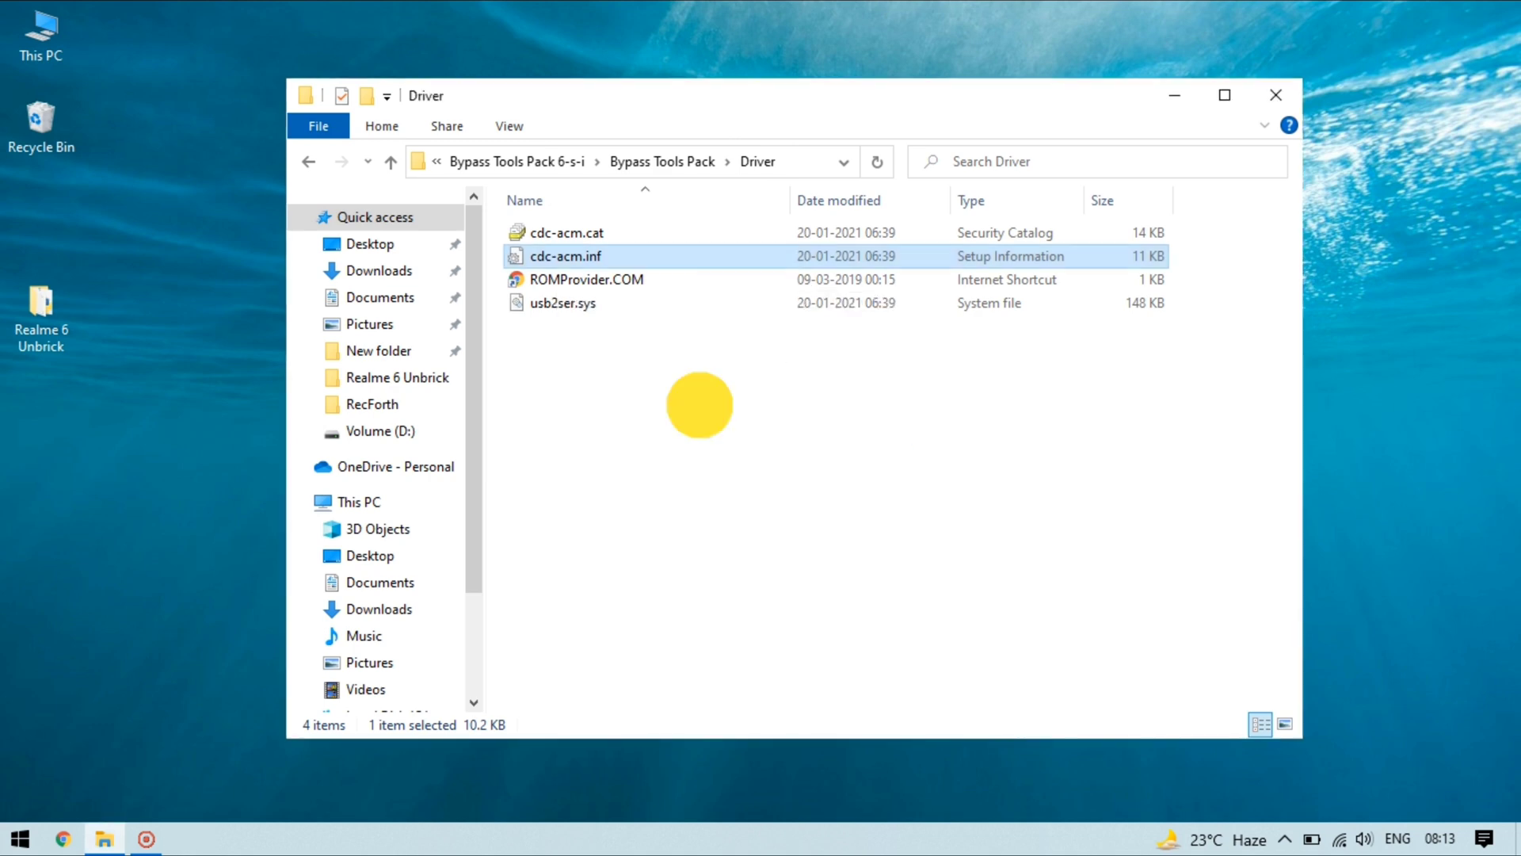
click(311, 157)
click(310, 163)
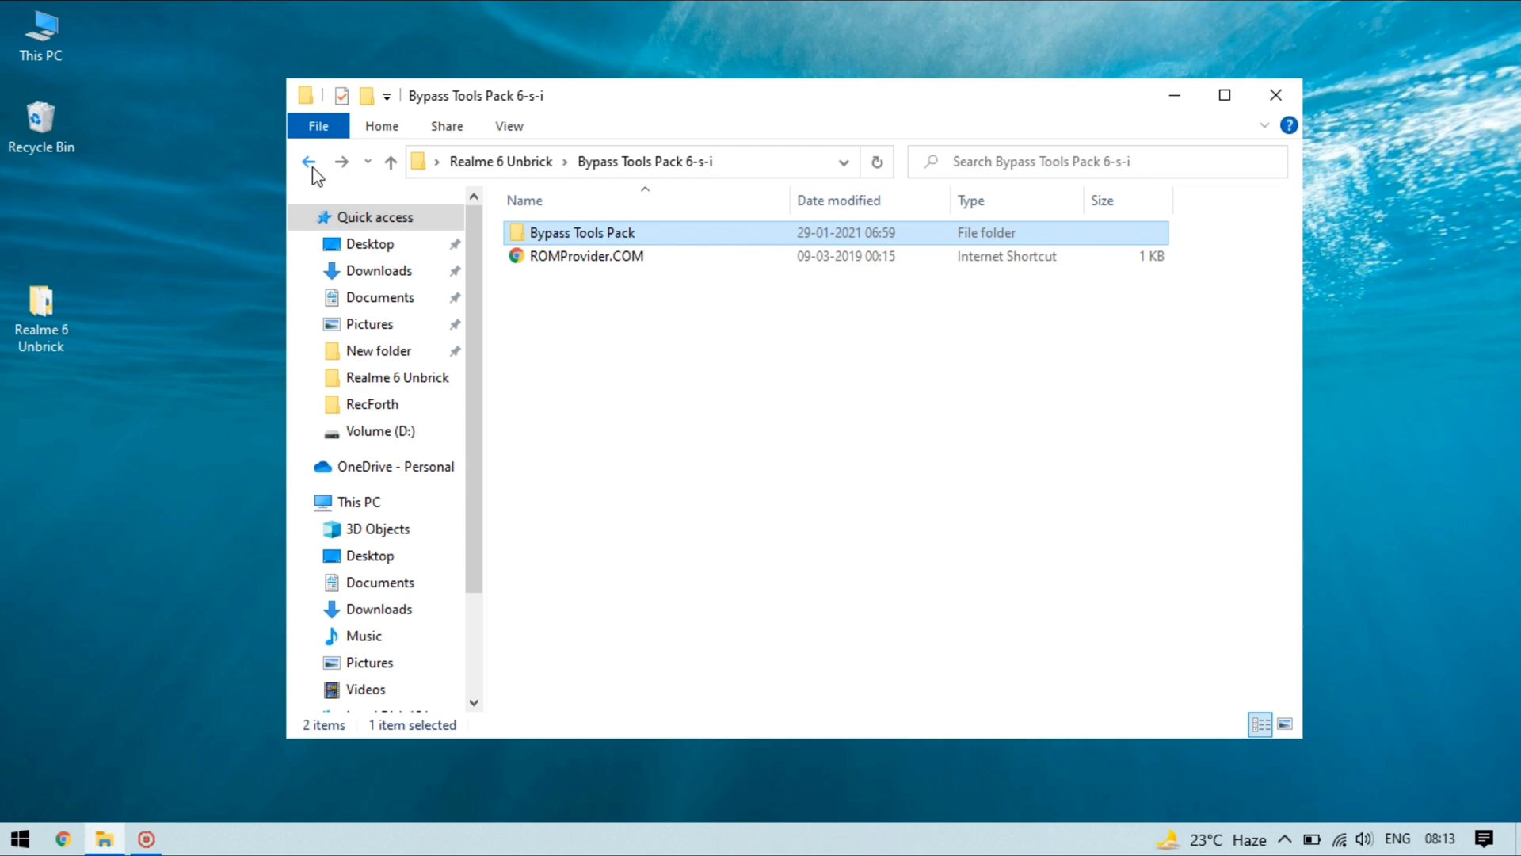
Step: Return to Realme 6 Unbrick and extract the RMX2002 firmware zip into its own folder with 7-Zip
click(307, 161)
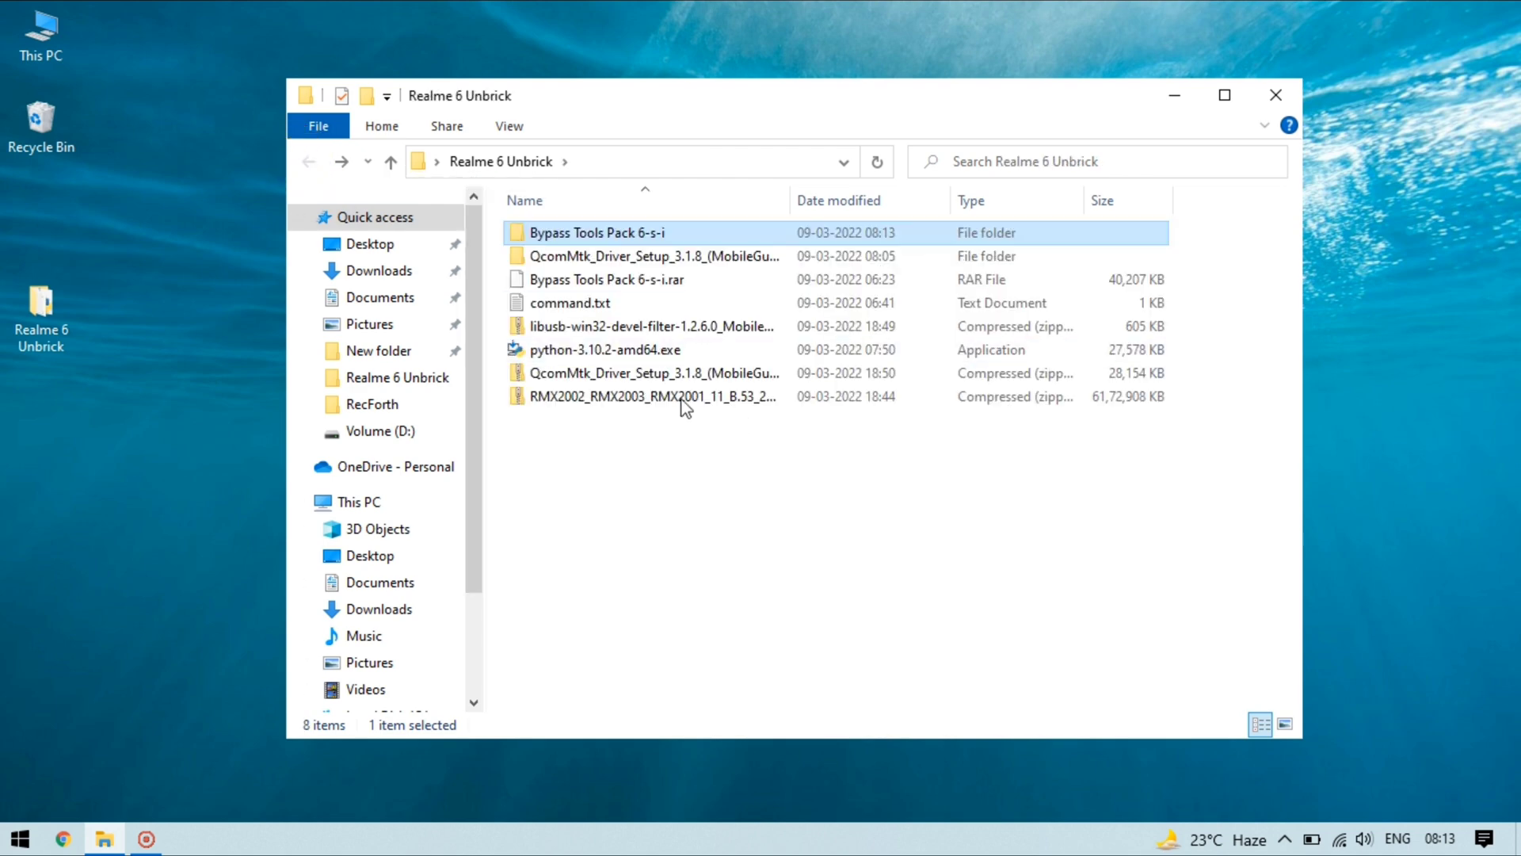
click(654, 393)
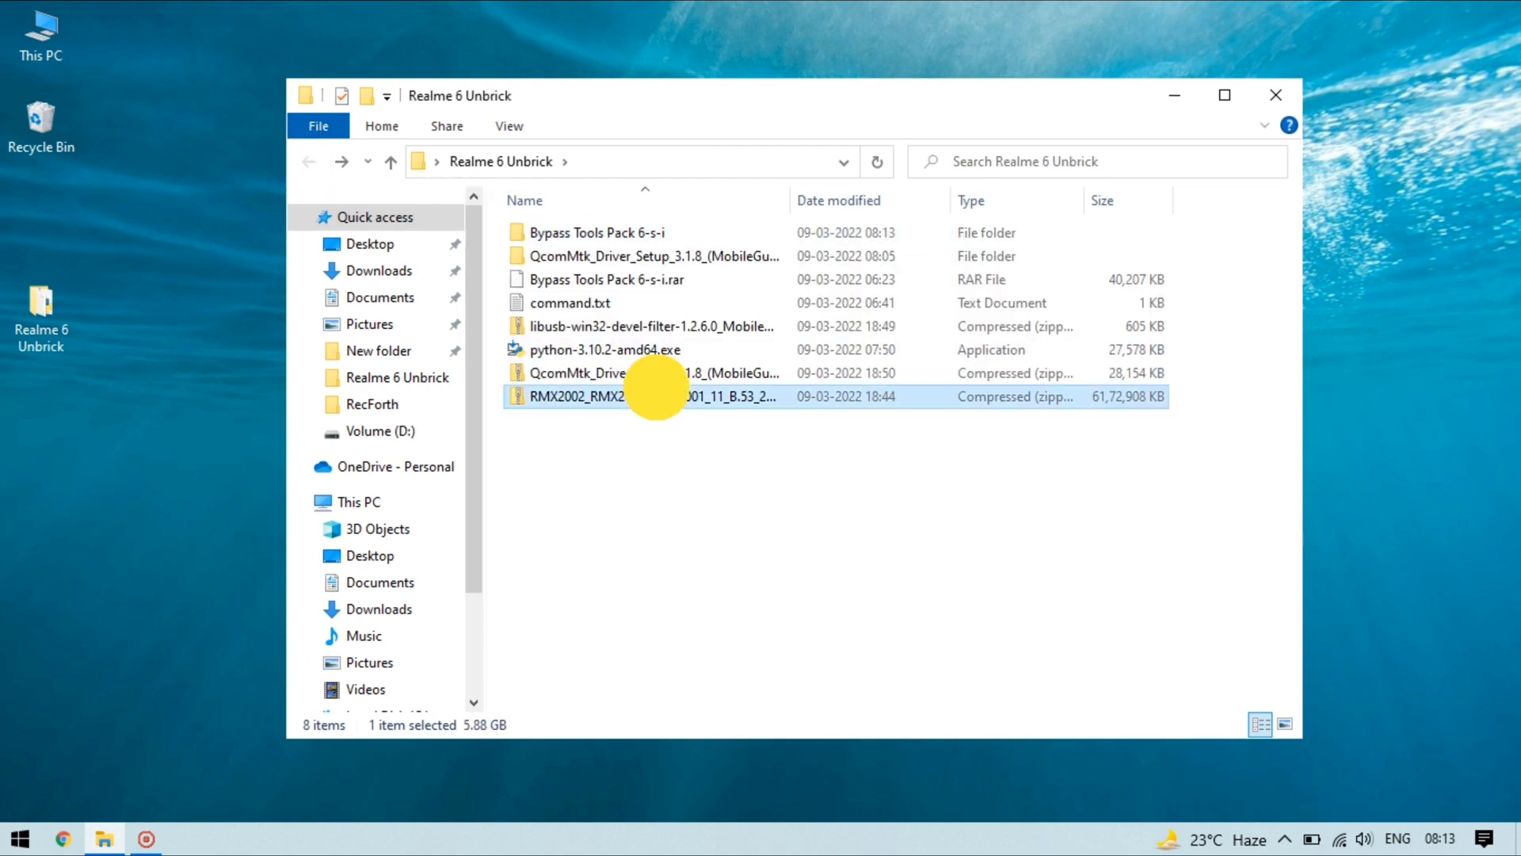
right_click(614, 400)
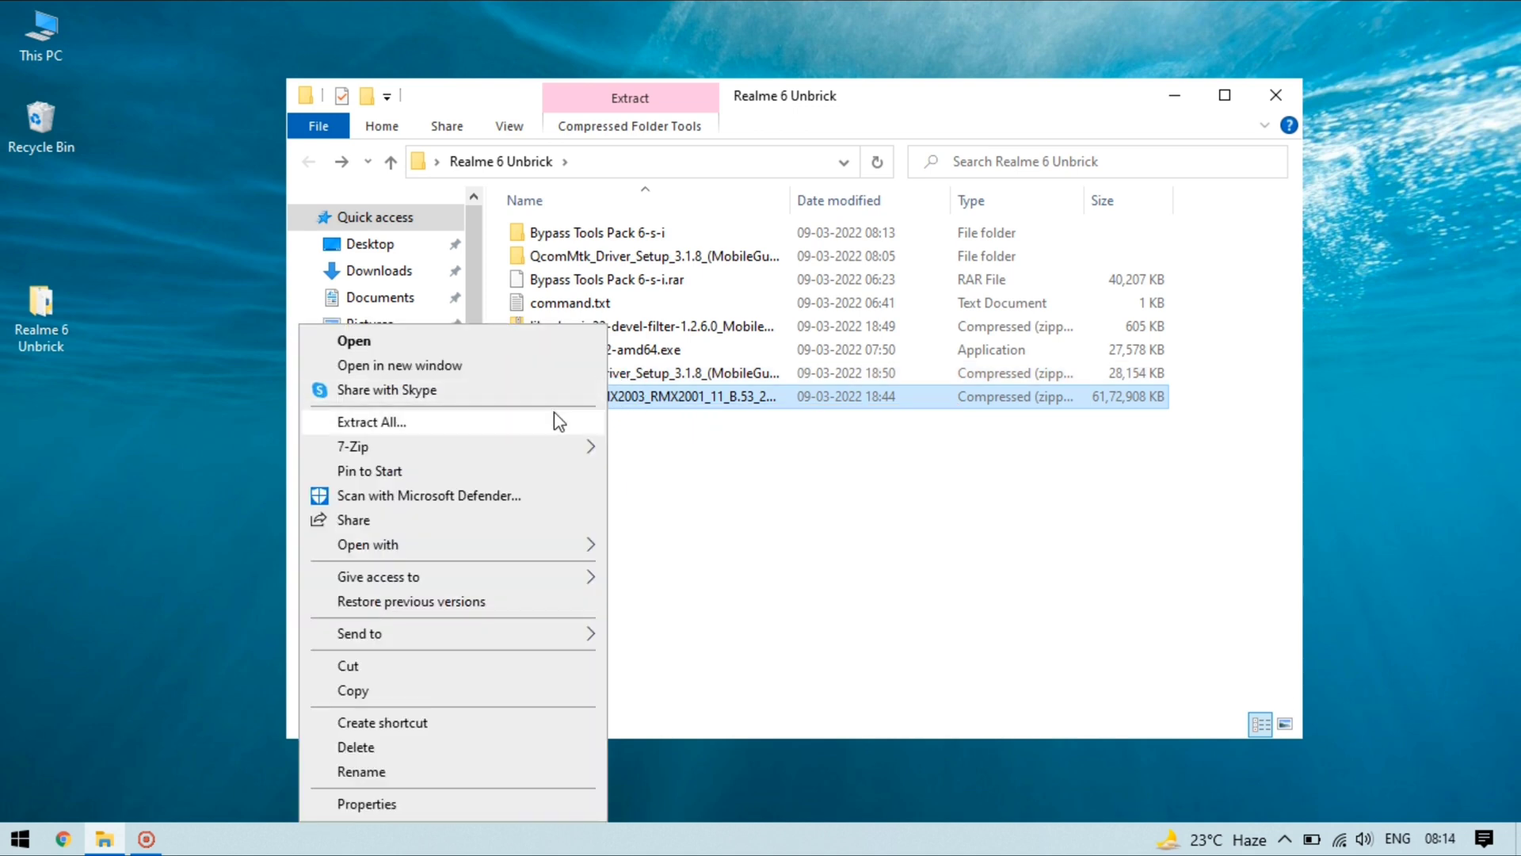
mouse_move(517, 452)
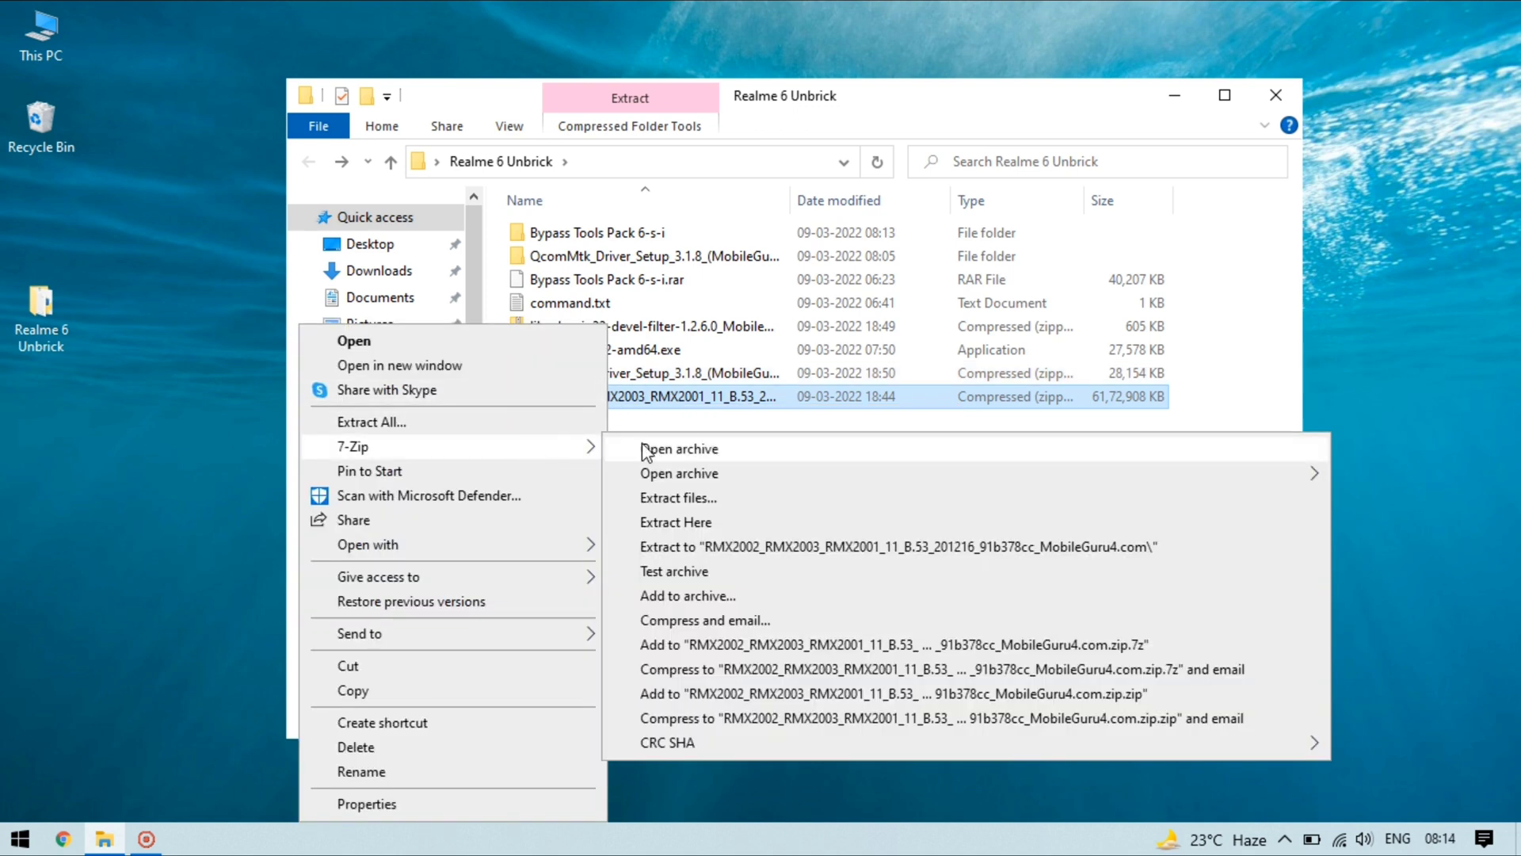
click(746, 546)
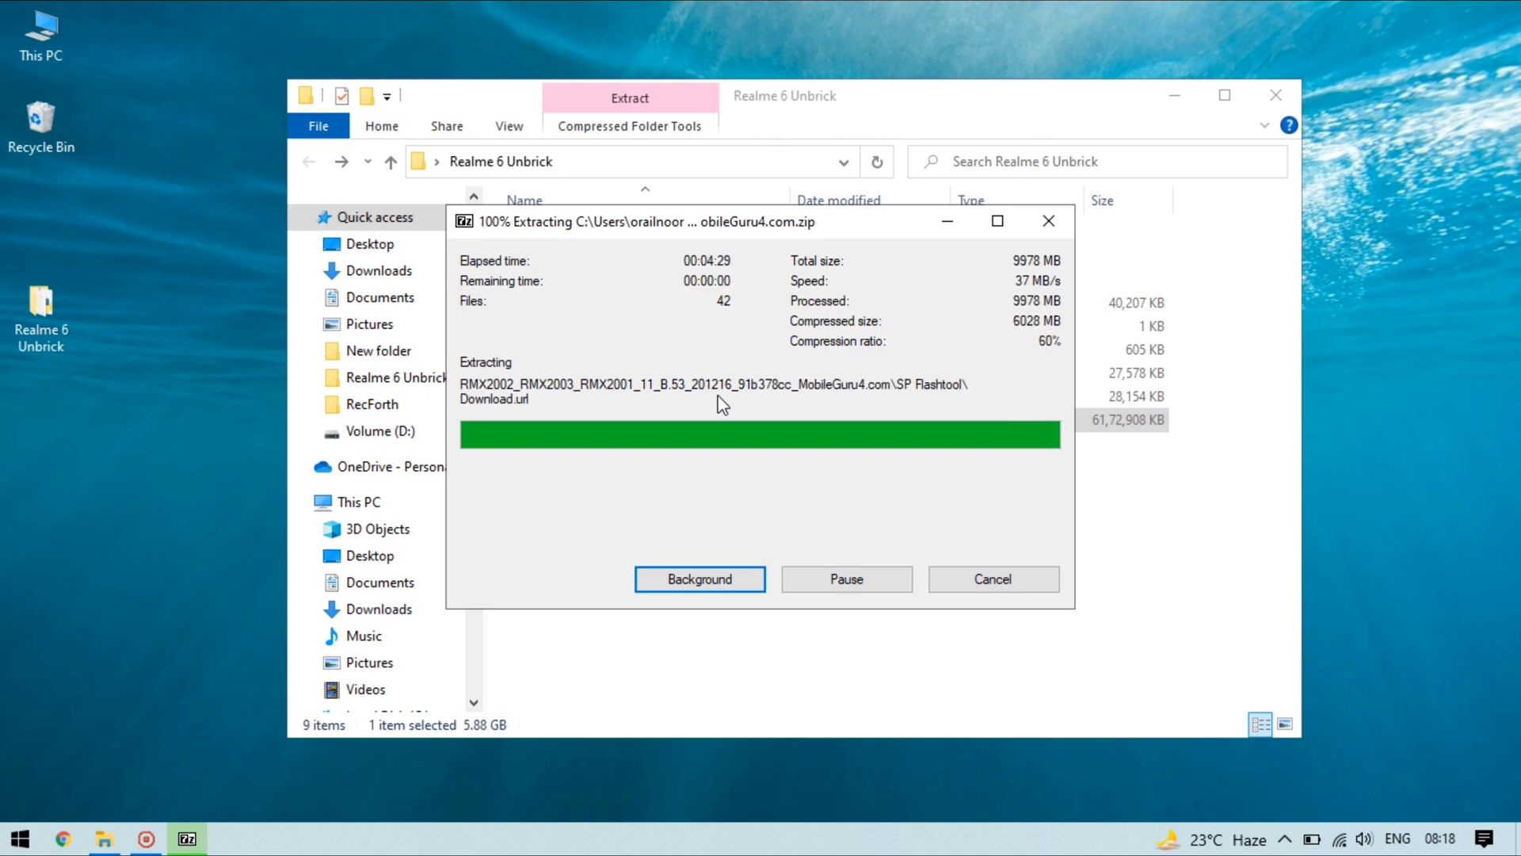
Step: Browse the extracted RMX2002 firmware images folder, then return to Realme 6 Unbrick
double_click(609, 279)
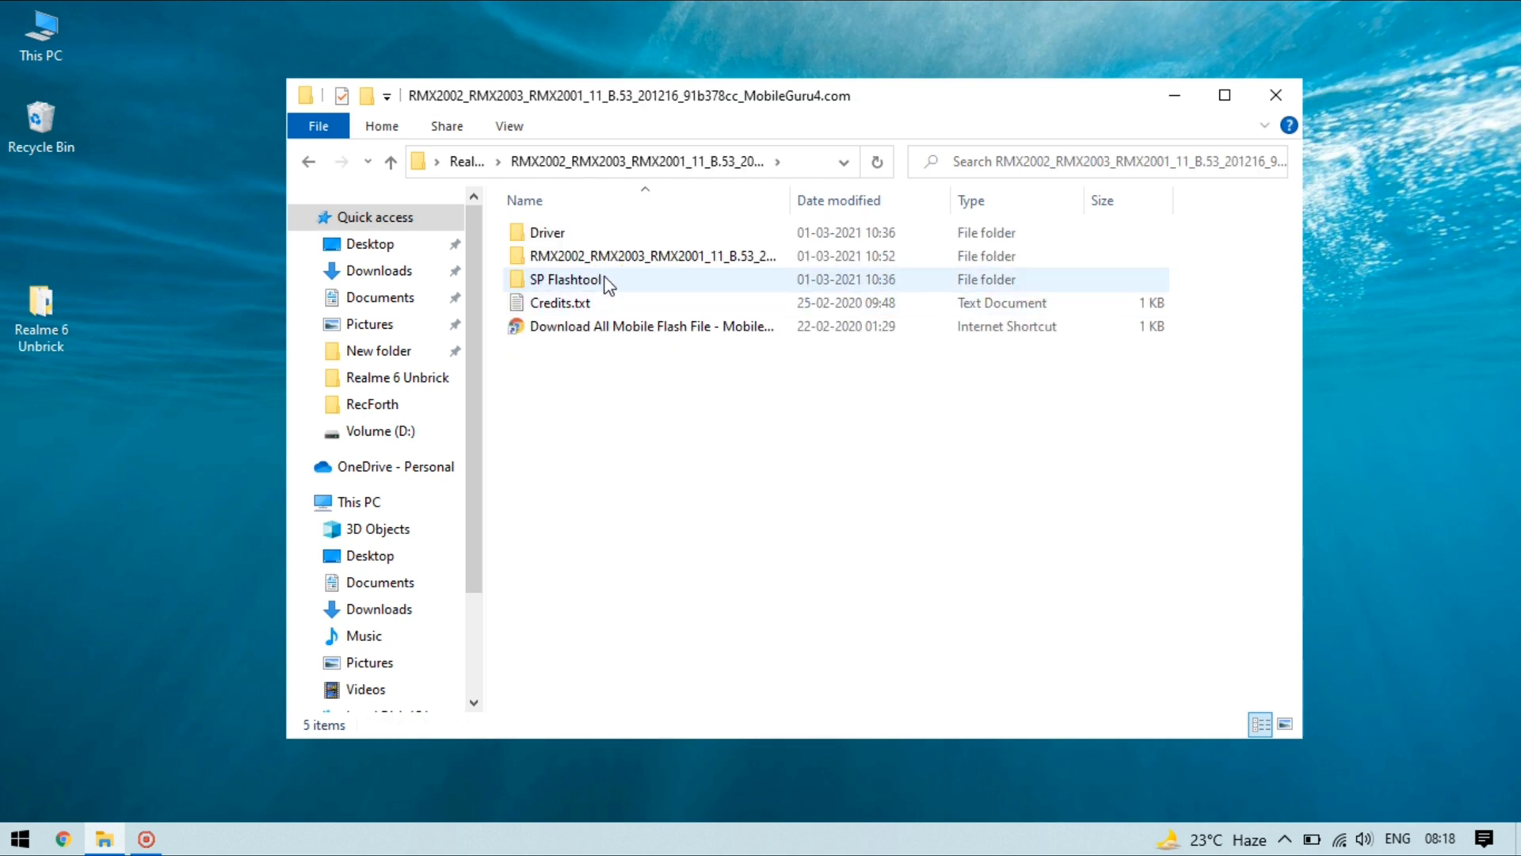
double_click(604, 252)
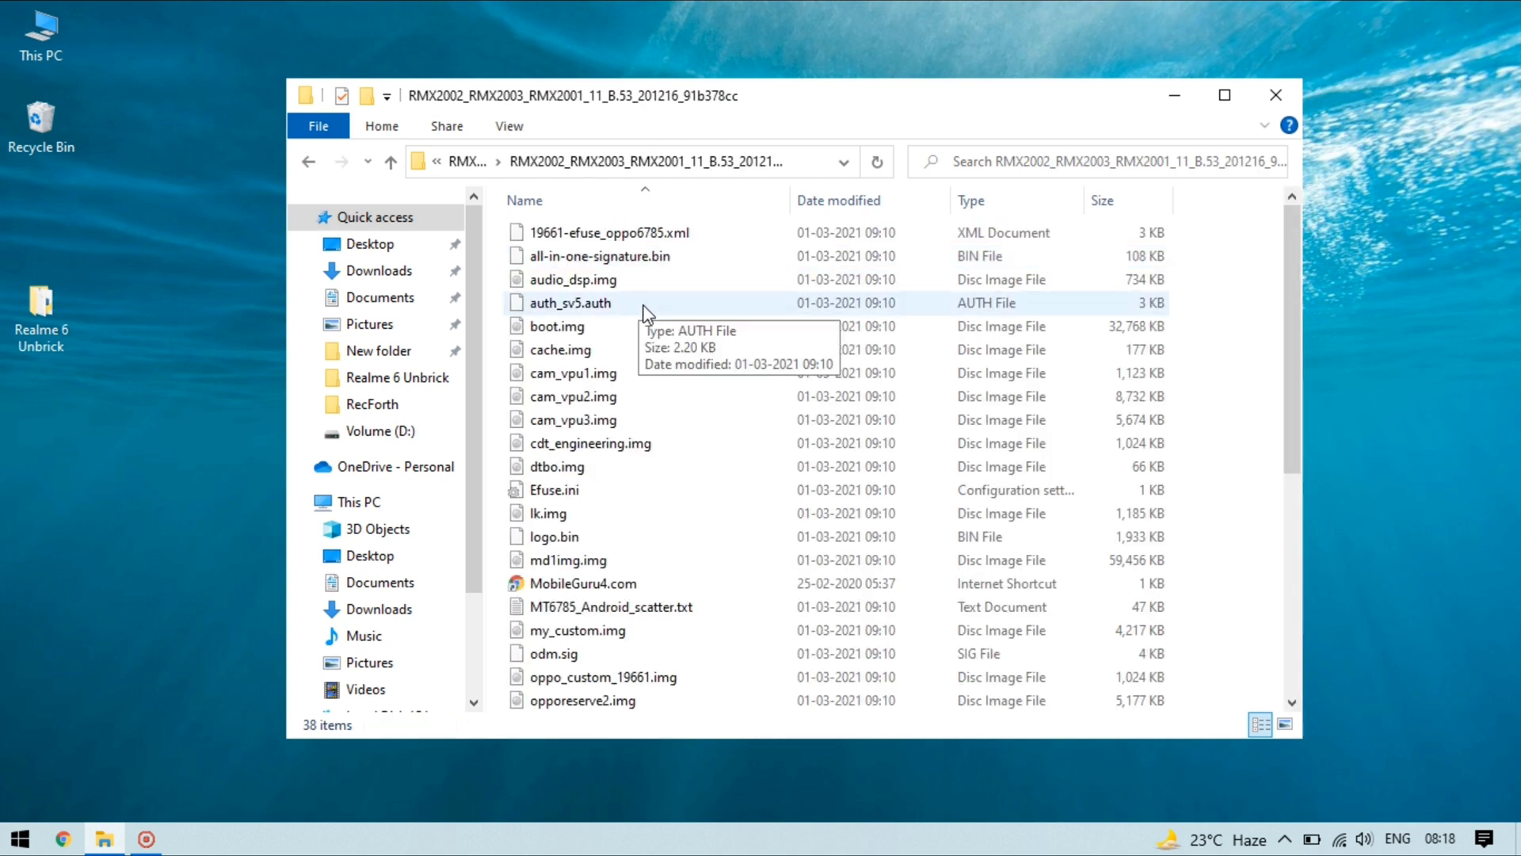
scroll(716, 448, down, 1)
scroll(716, 448, down, 1)
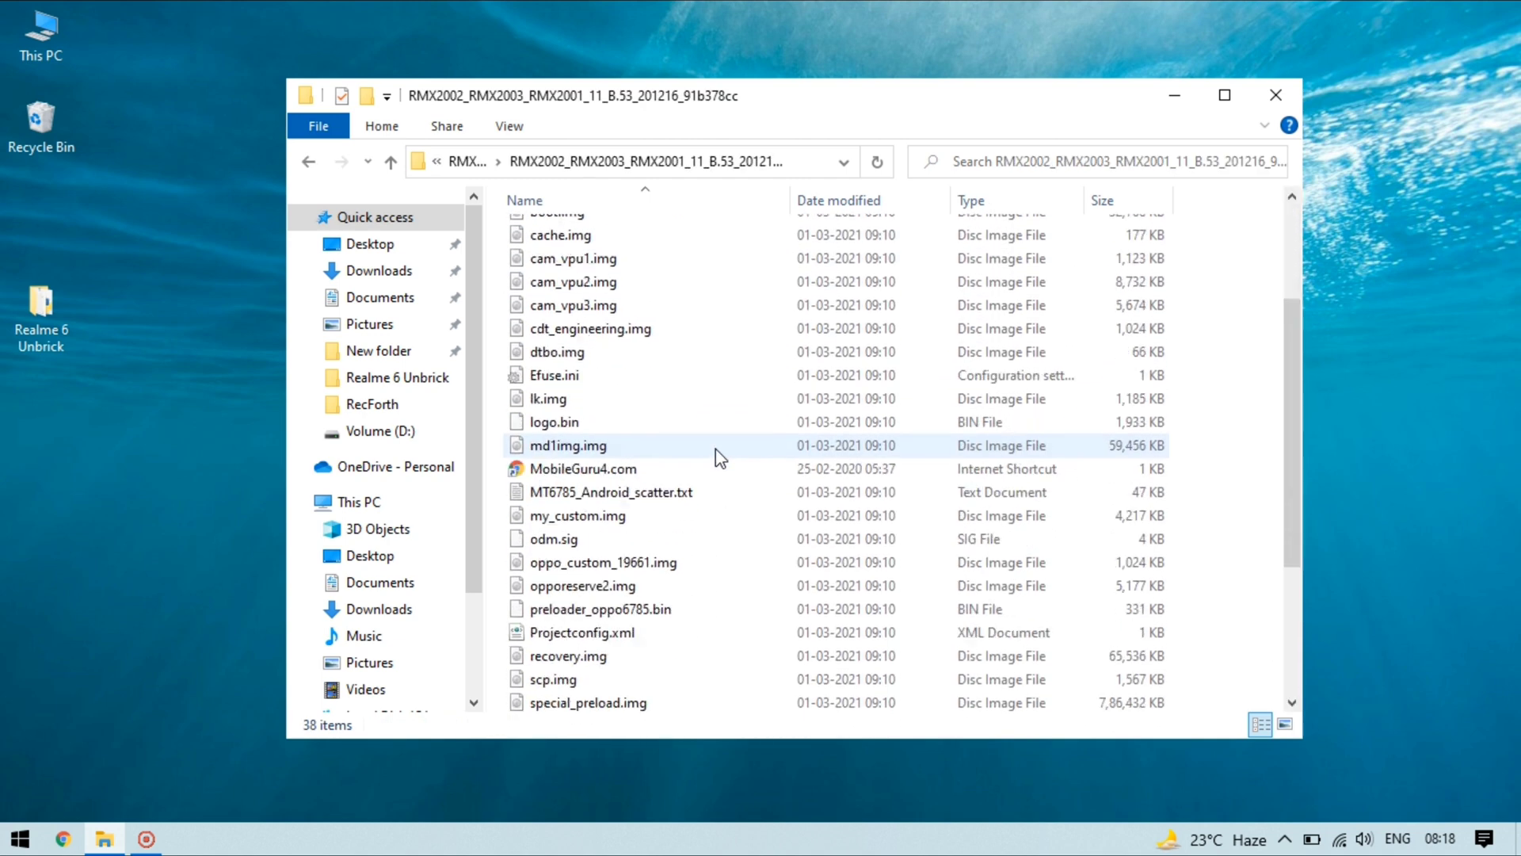
scroll(715, 448, up, 2)
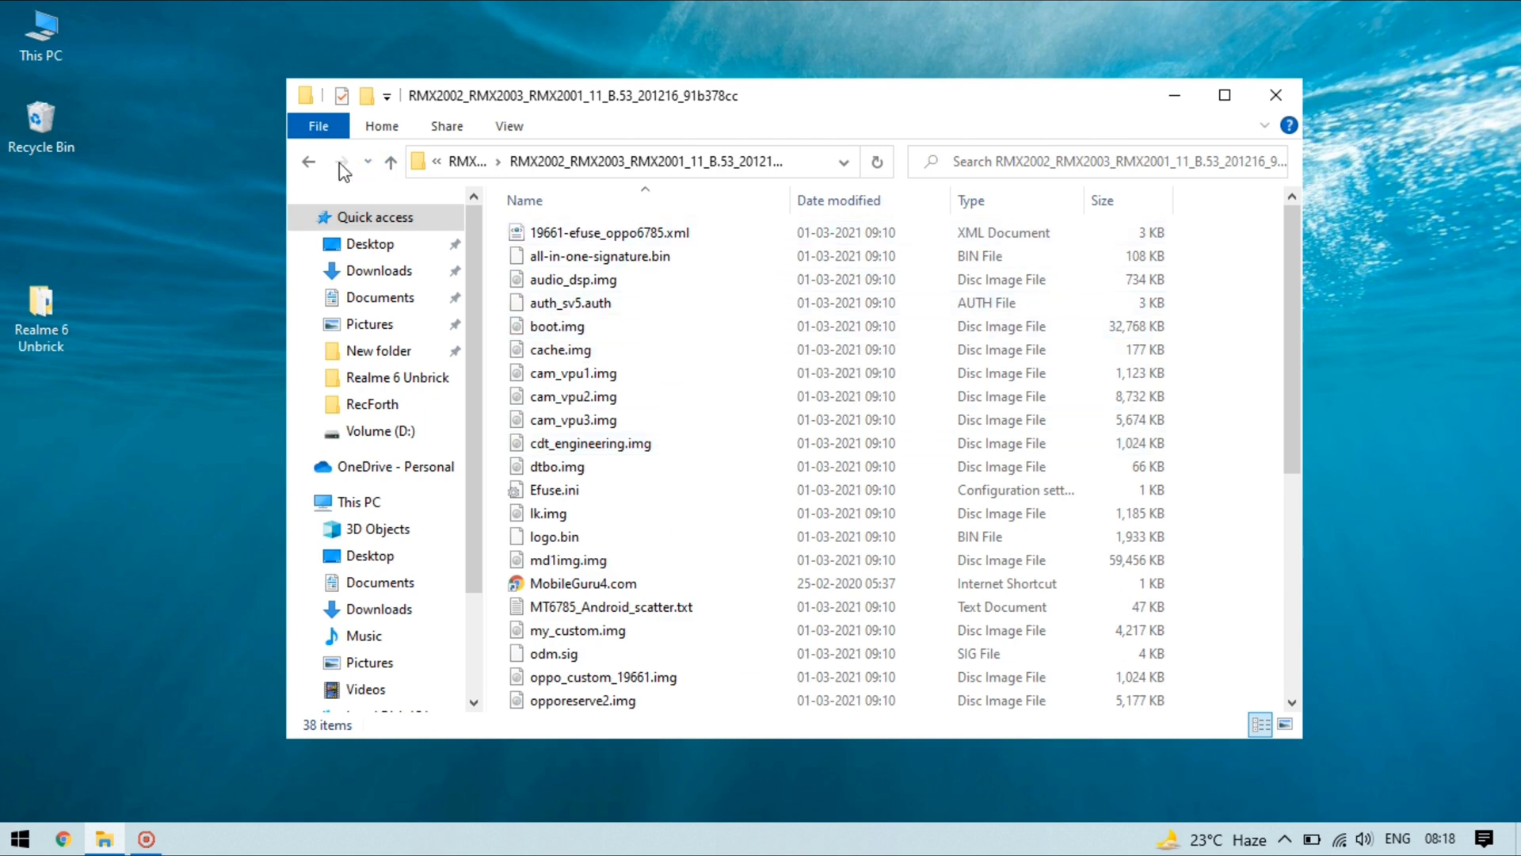
click(308, 162)
click(311, 166)
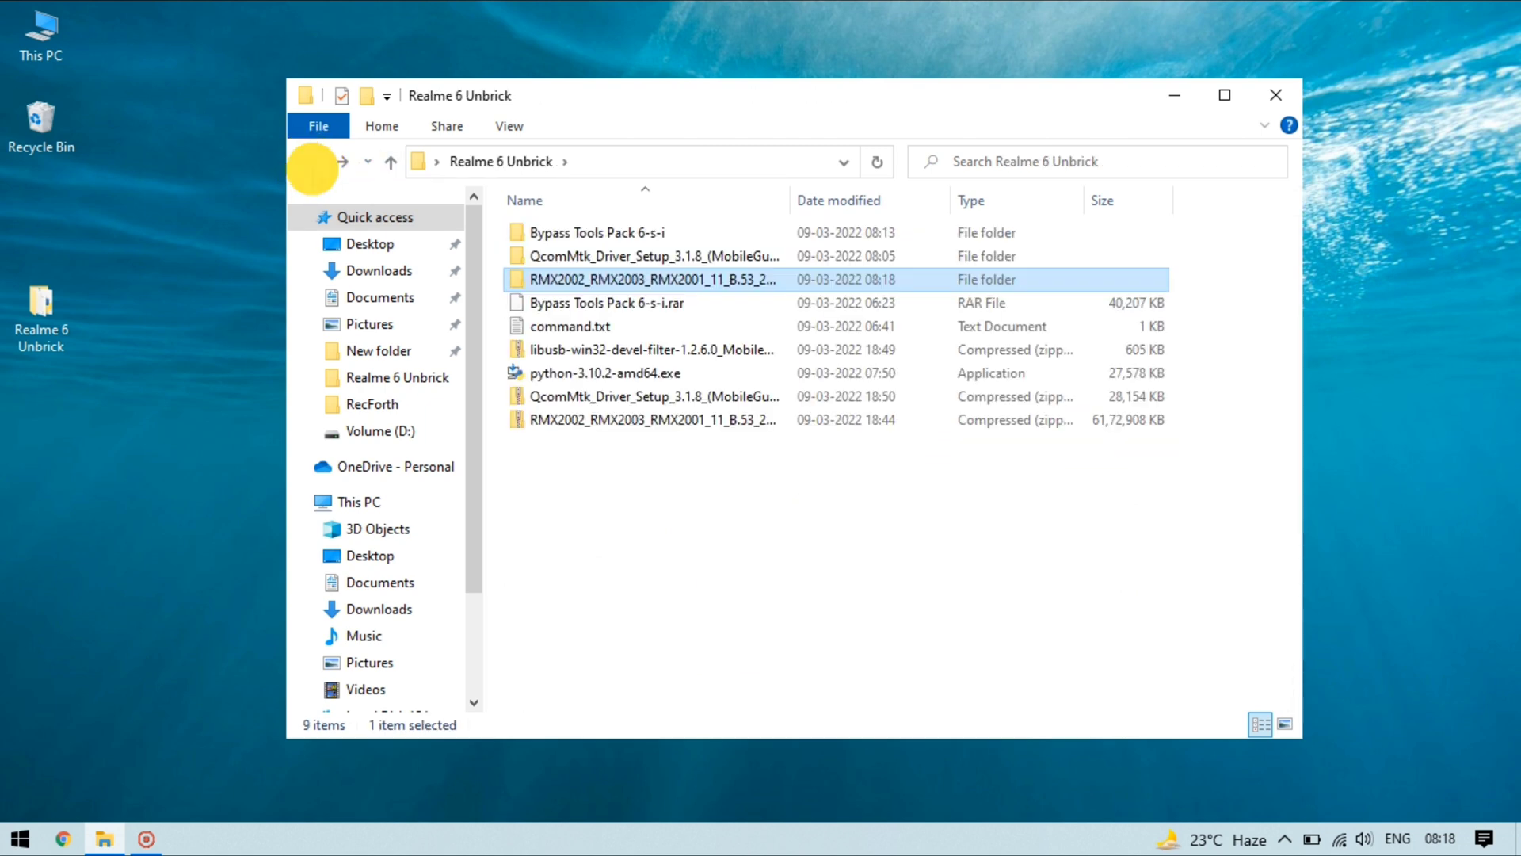
Step: Extract libusb-win32-devel-filter-1.2.6.0 zip to its own folder and select its setup application
click(634, 361)
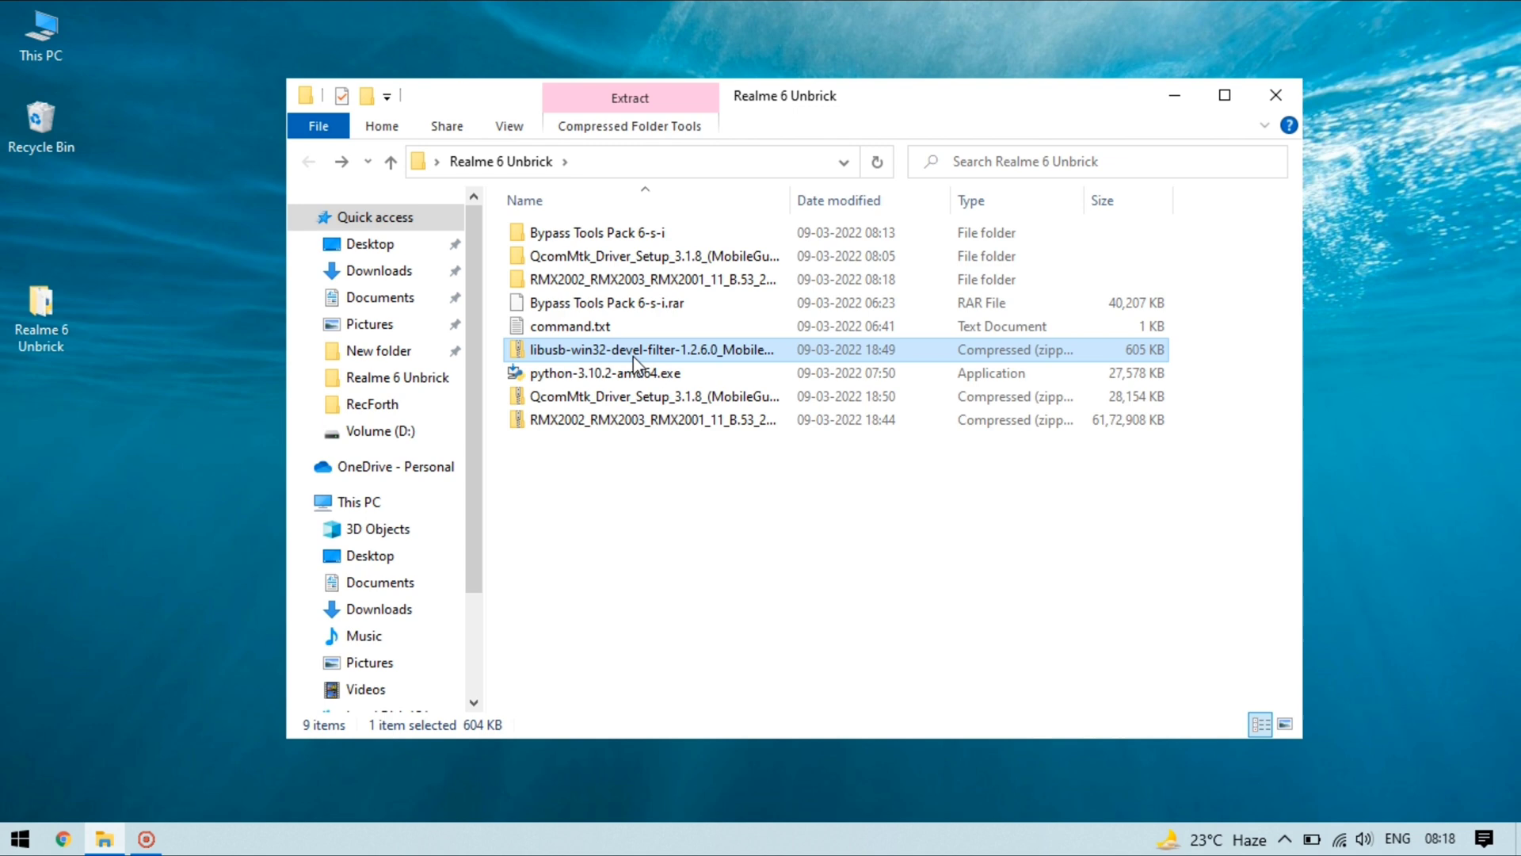
double_click(608, 353)
right_click(606, 351)
mouse_move(546, 445)
click(717, 552)
click(610, 252)
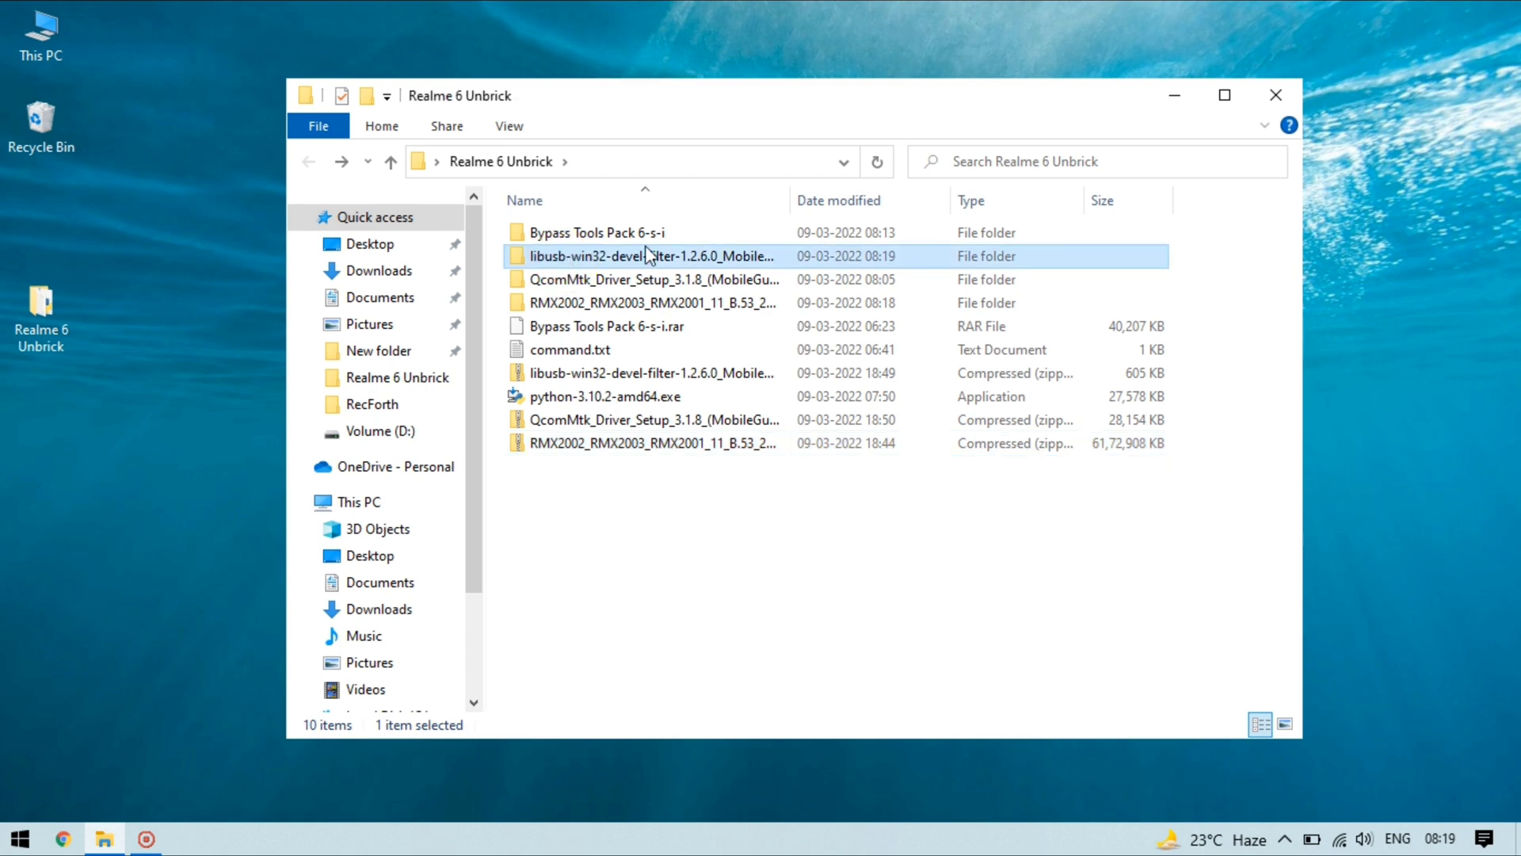
double_click(620, 250)
click(590, 325)
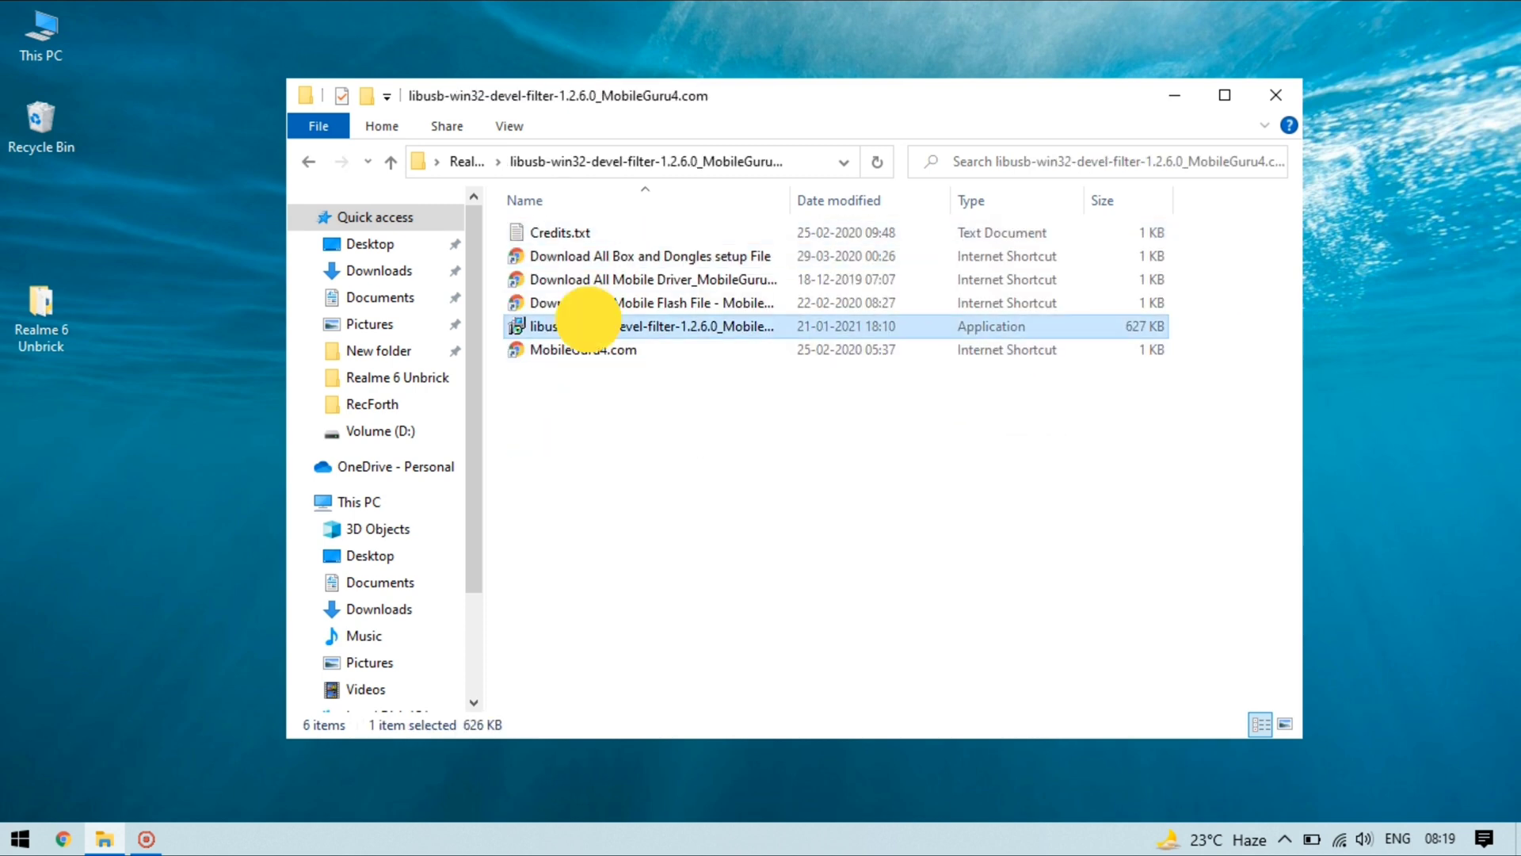
Step: Run the LibUSB-Win32 setup program with administrator rights
double_click(613, 323)
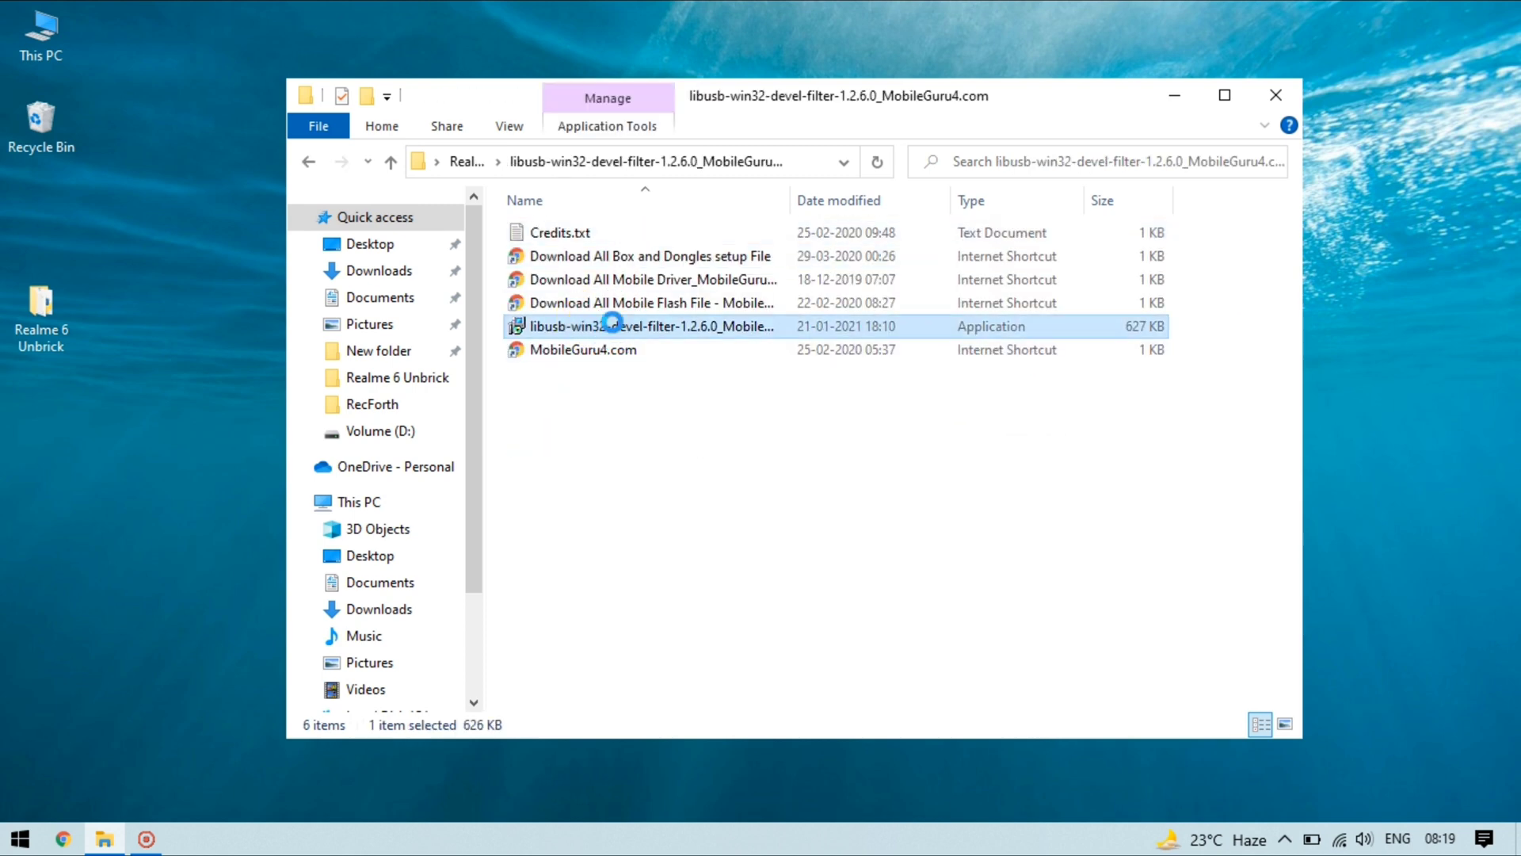
right_click(613, 323)
click(472, 359)
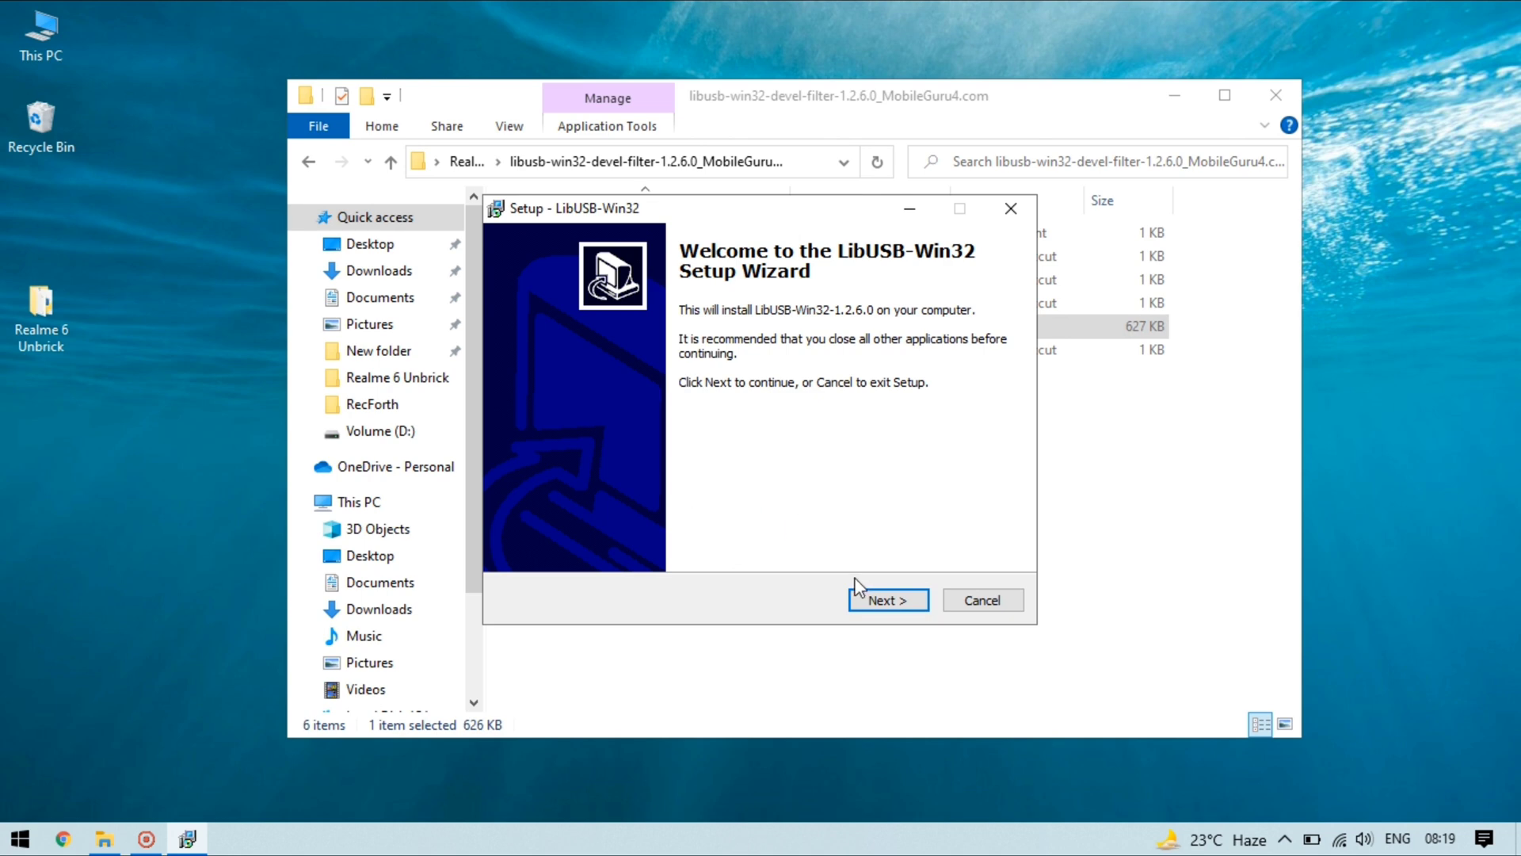
Step: Accept the license and install LibUSB-Win32 1.2.6.0 to C:\Program Files\LibUSB-Win32, launching the filter installer afterwards
click(869, 599)
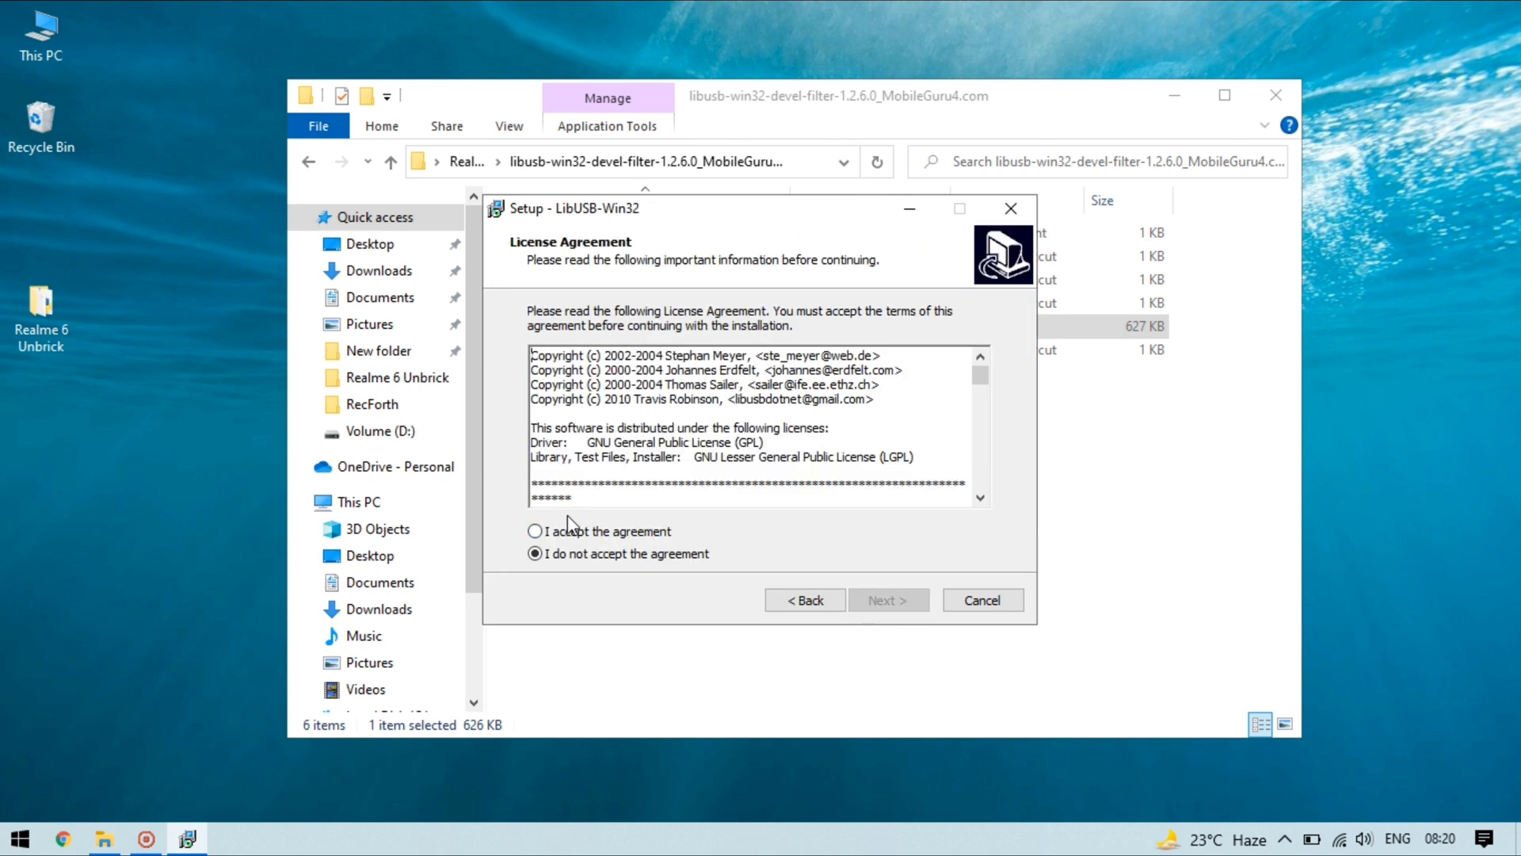
click(581, 532)
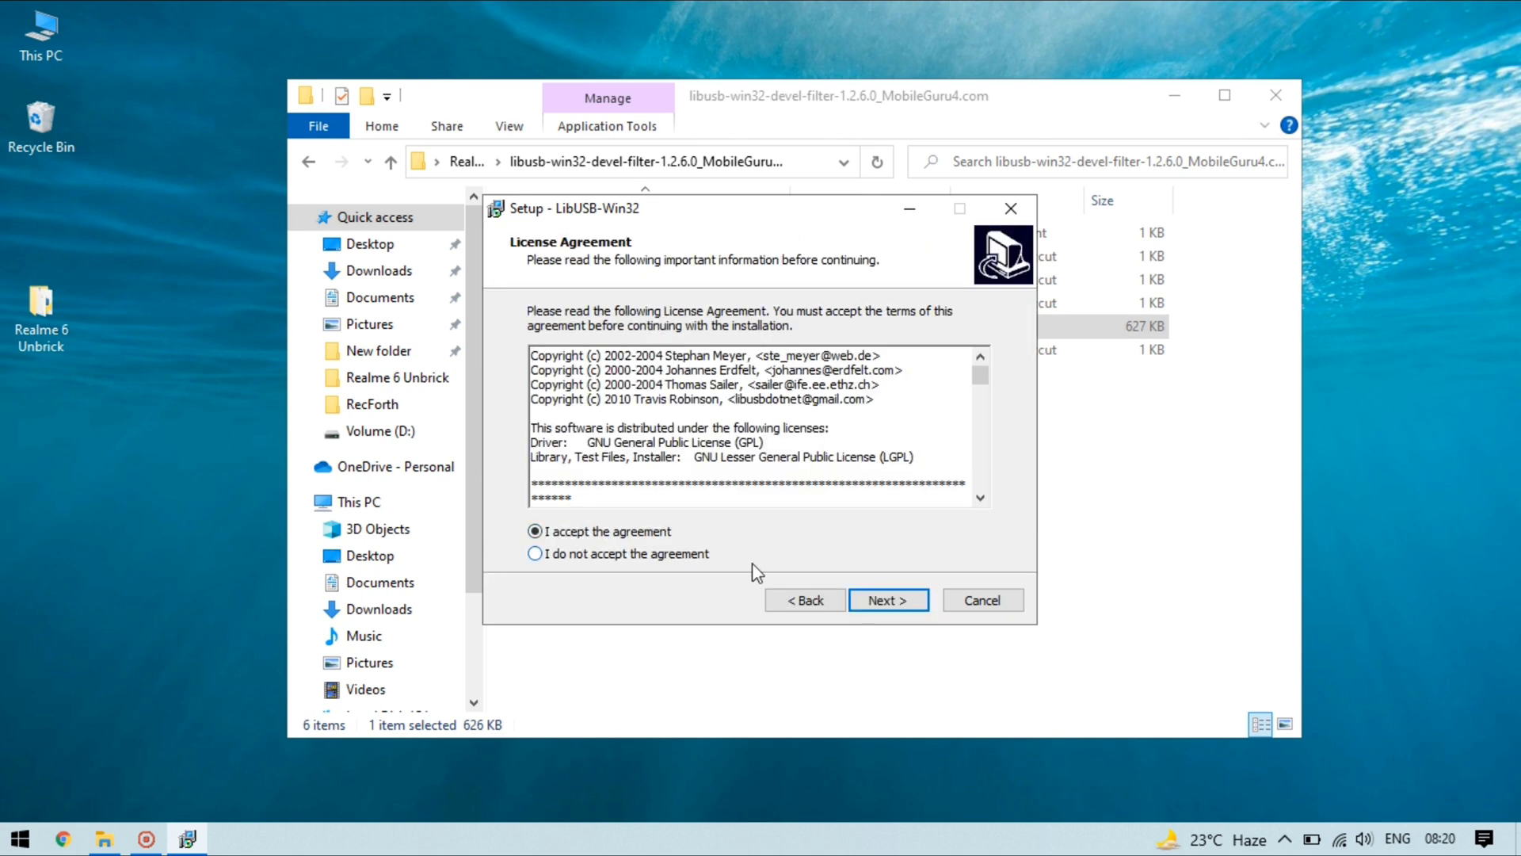
click(873, 604)
click(873, 603)
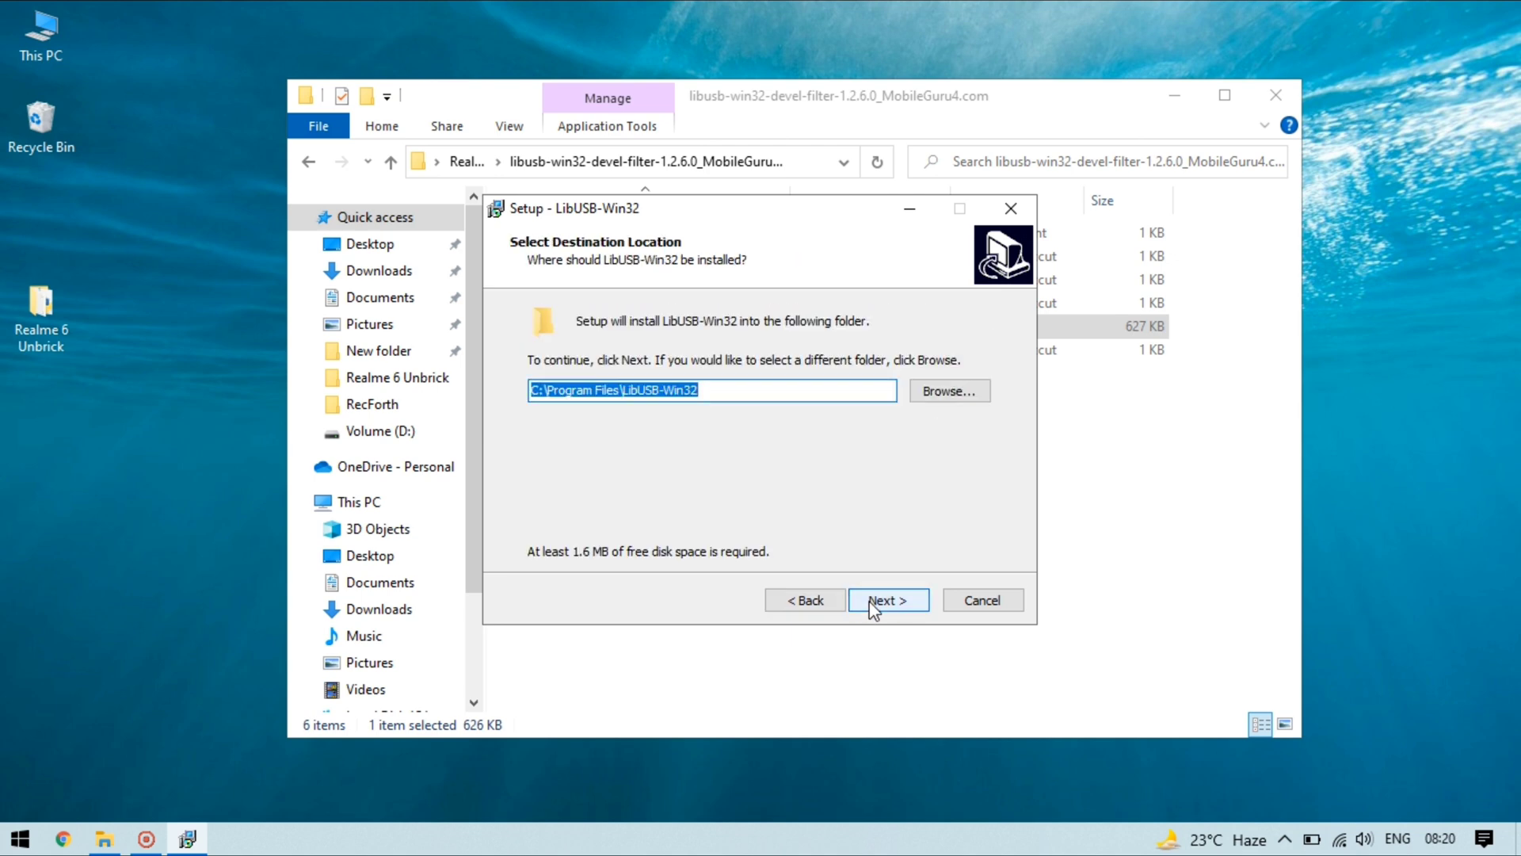
click(872, 602)
click(872, 602)
click(872, 603)
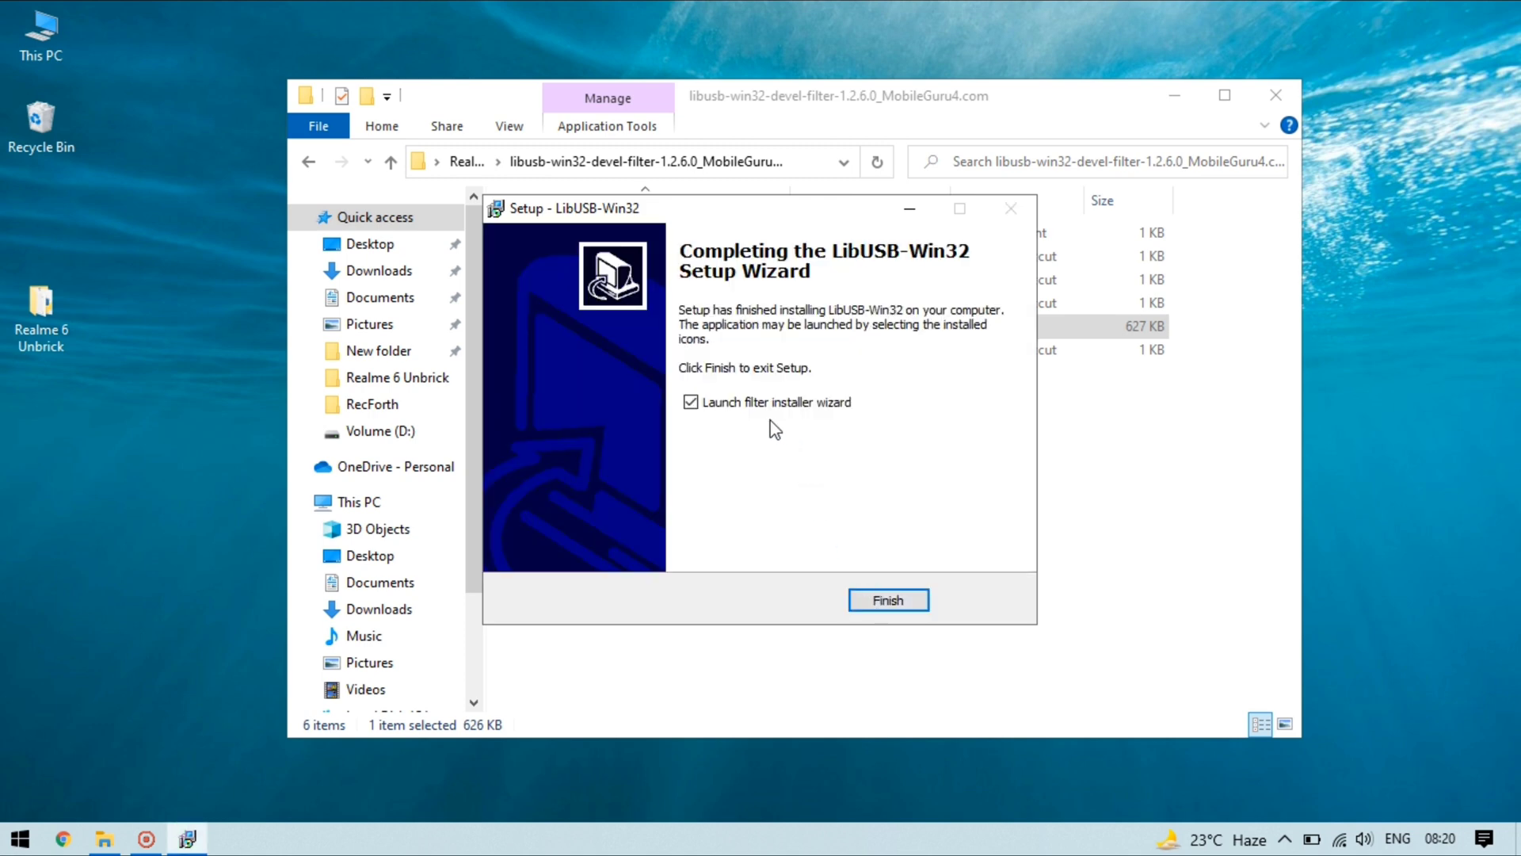
click(901, 604)
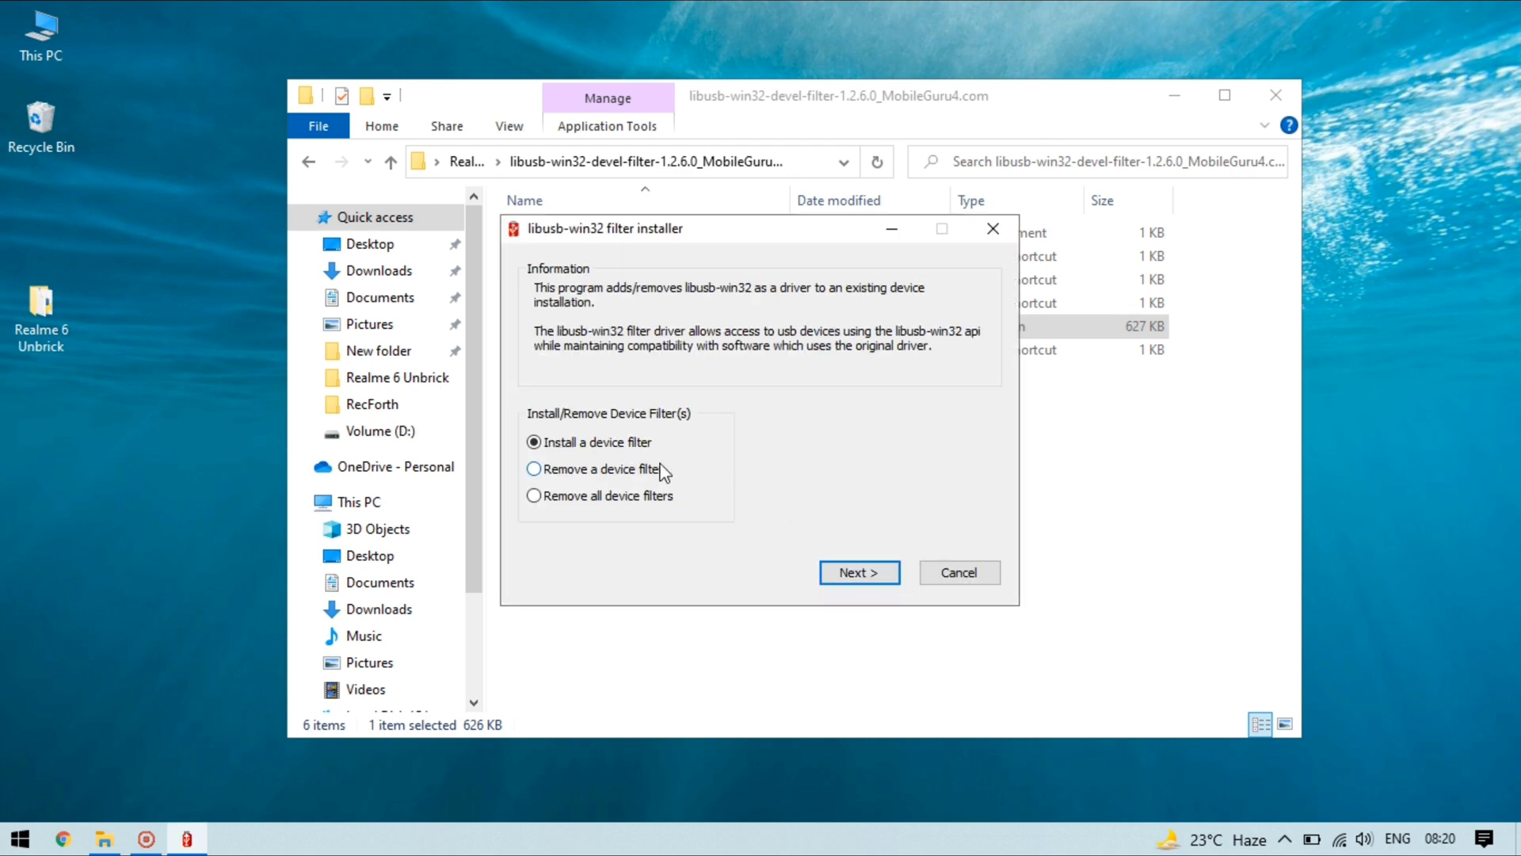
Step: Install a libusb device filter on the MediaTek USB Port, confirm success, and close the installer
click(848, 574)
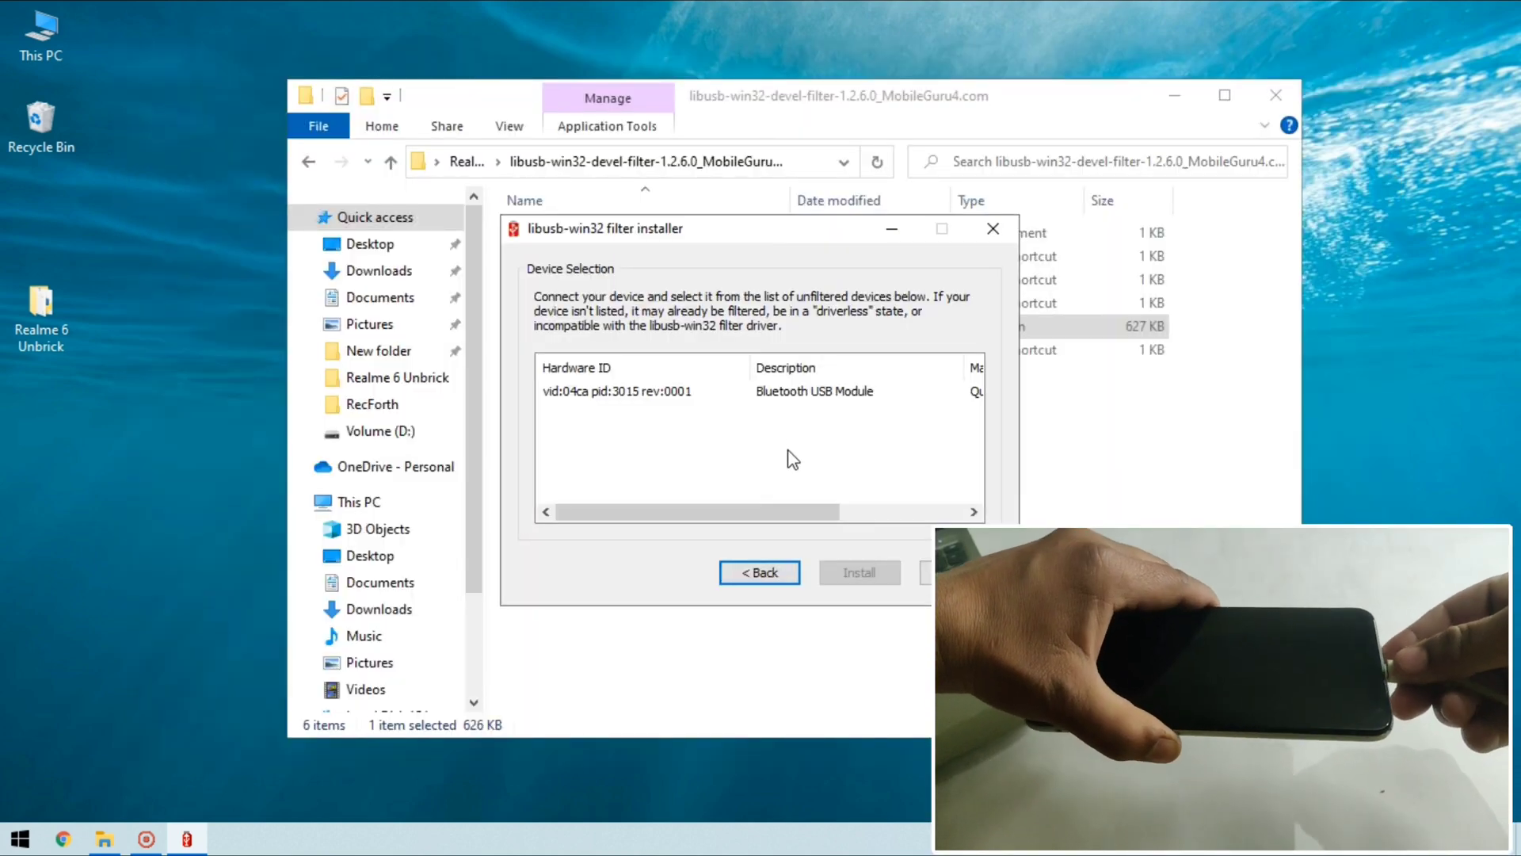
click(764, 411)
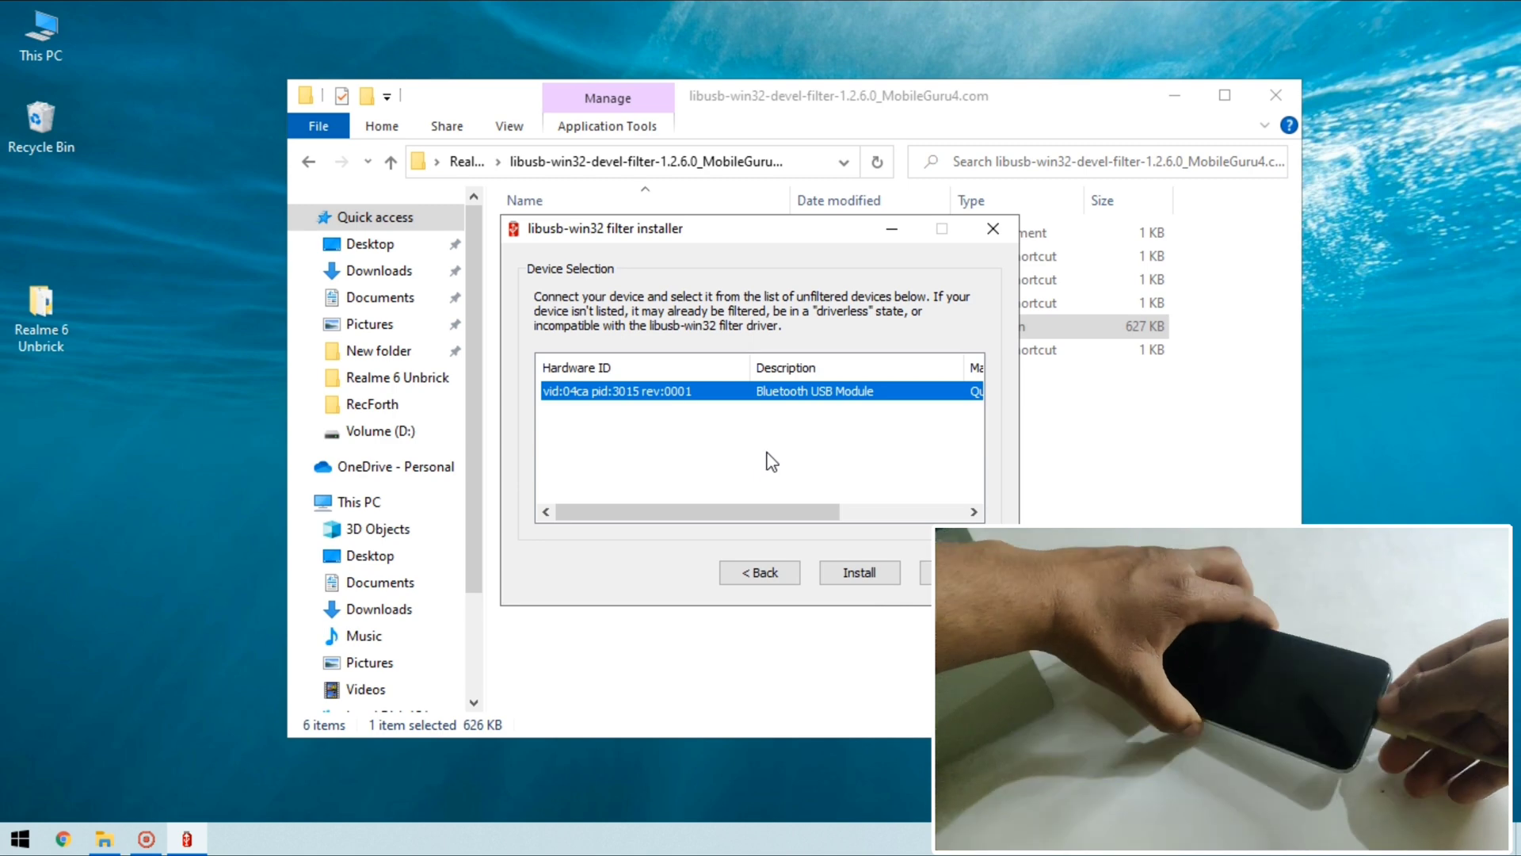
click(785, 388)
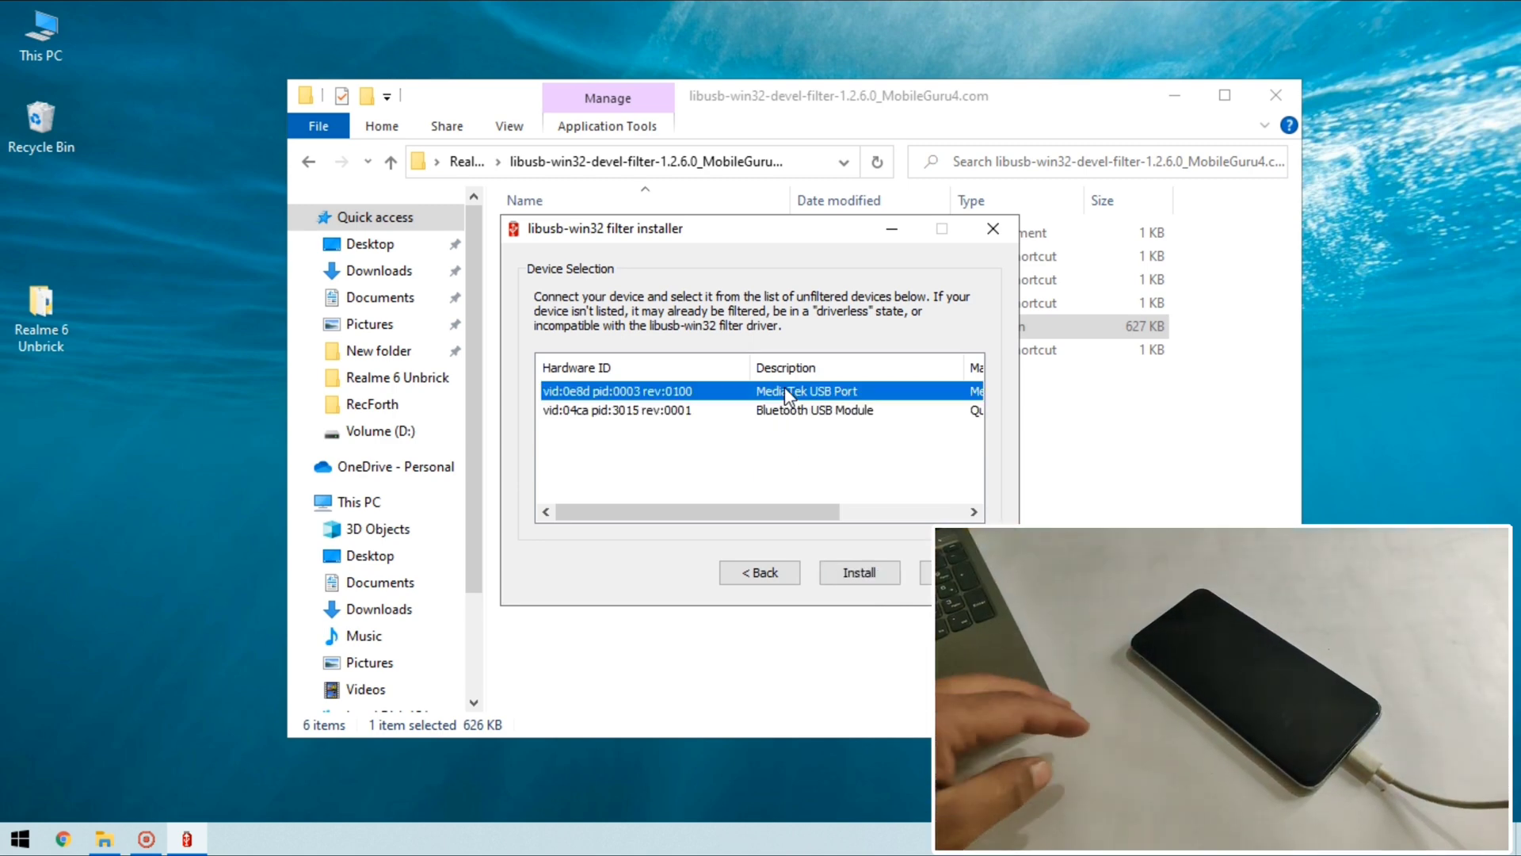
click(851, 567)
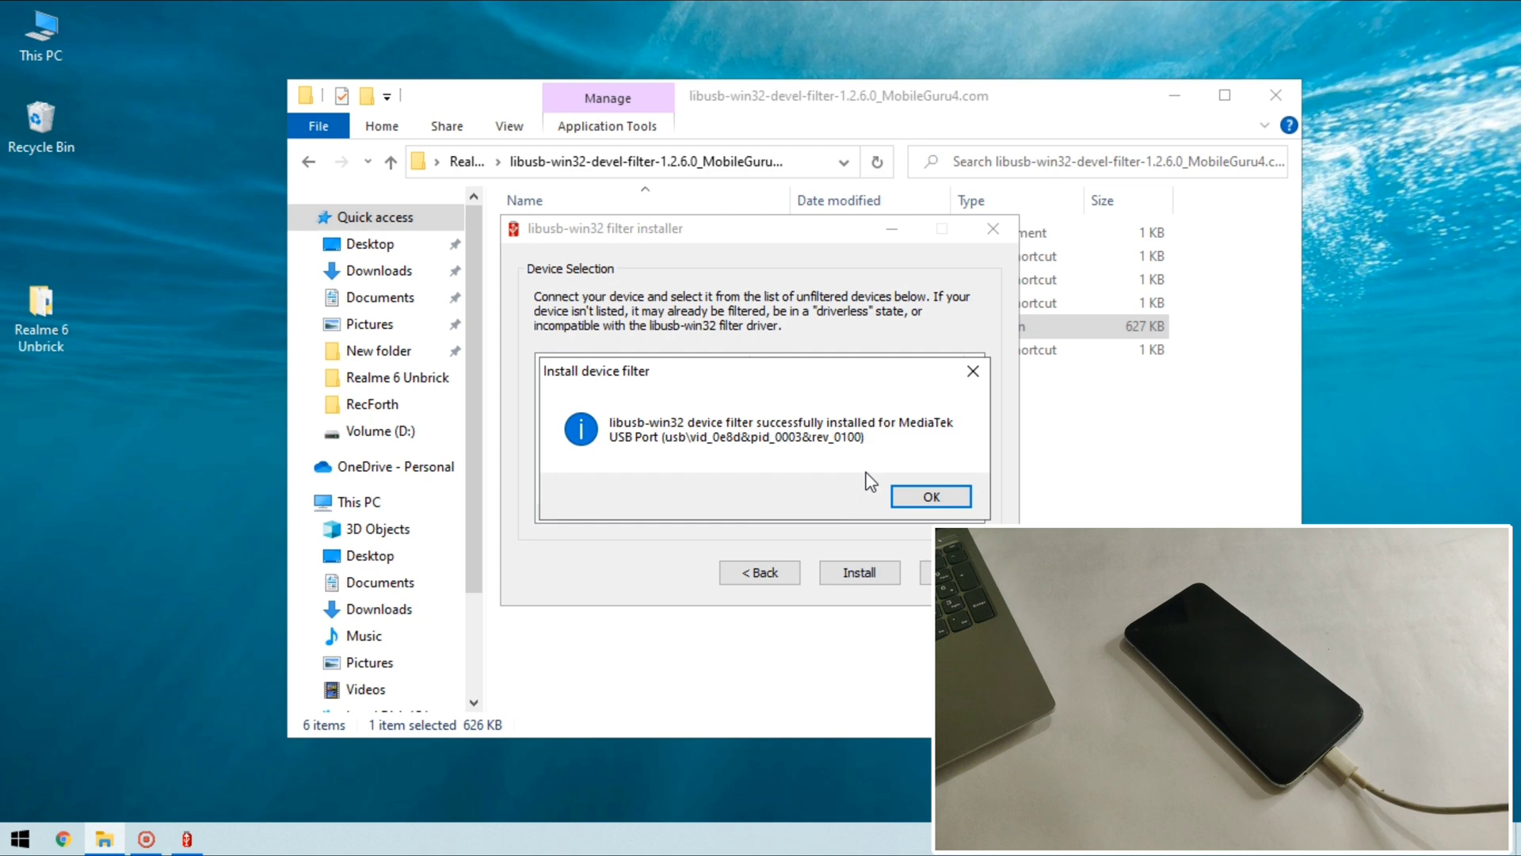
click(932, 500)
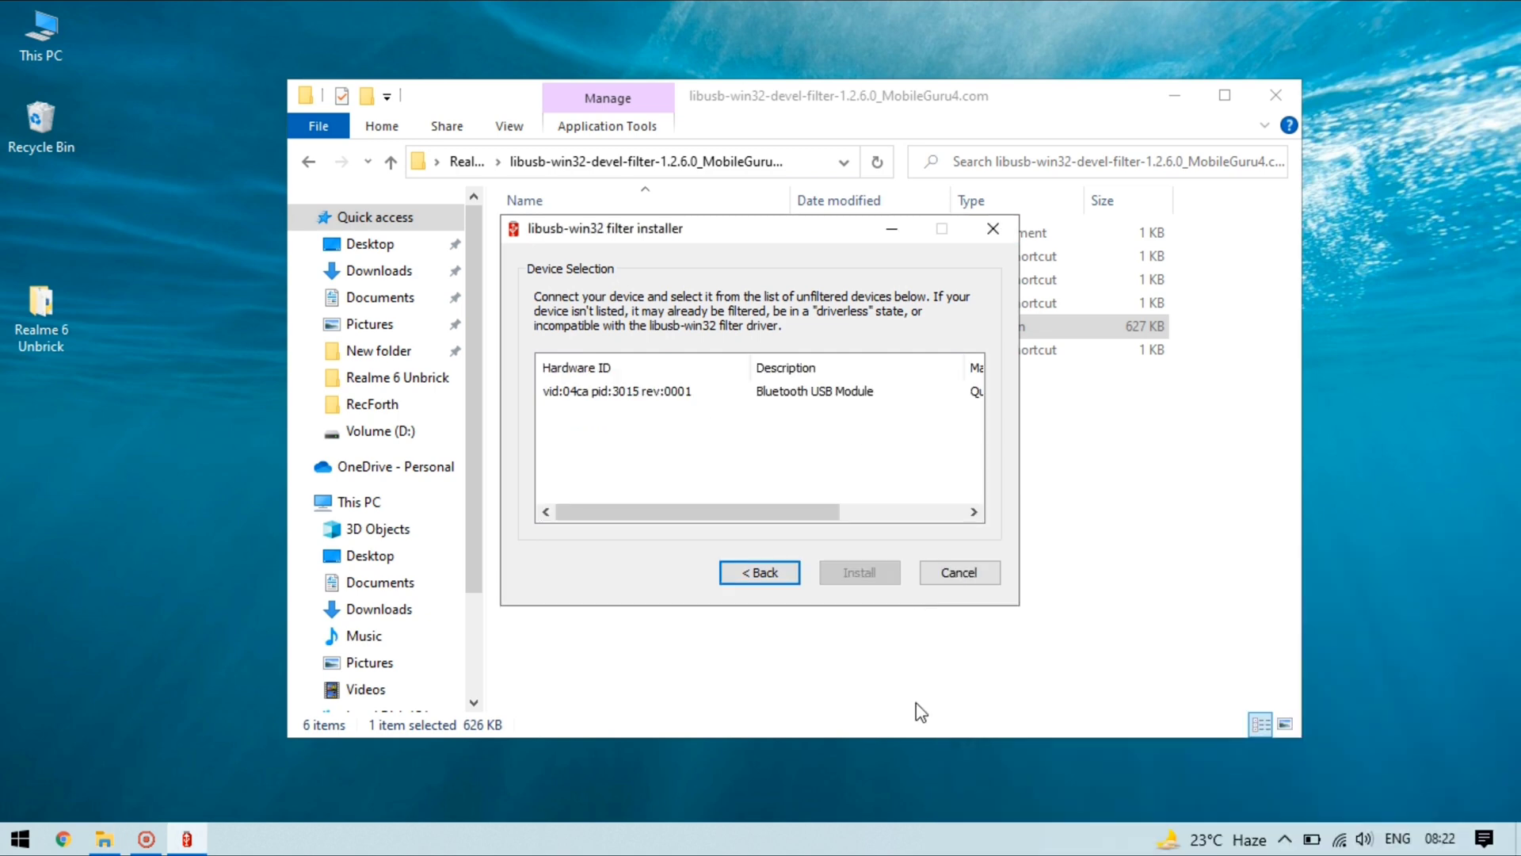
click(963, 582)
Step: Browse Realme 6 Unbrick > Bypass Tools Pack 6-s-i > Bypass Tools Pack > Bypass and select brom.bat
click(1030, 516)
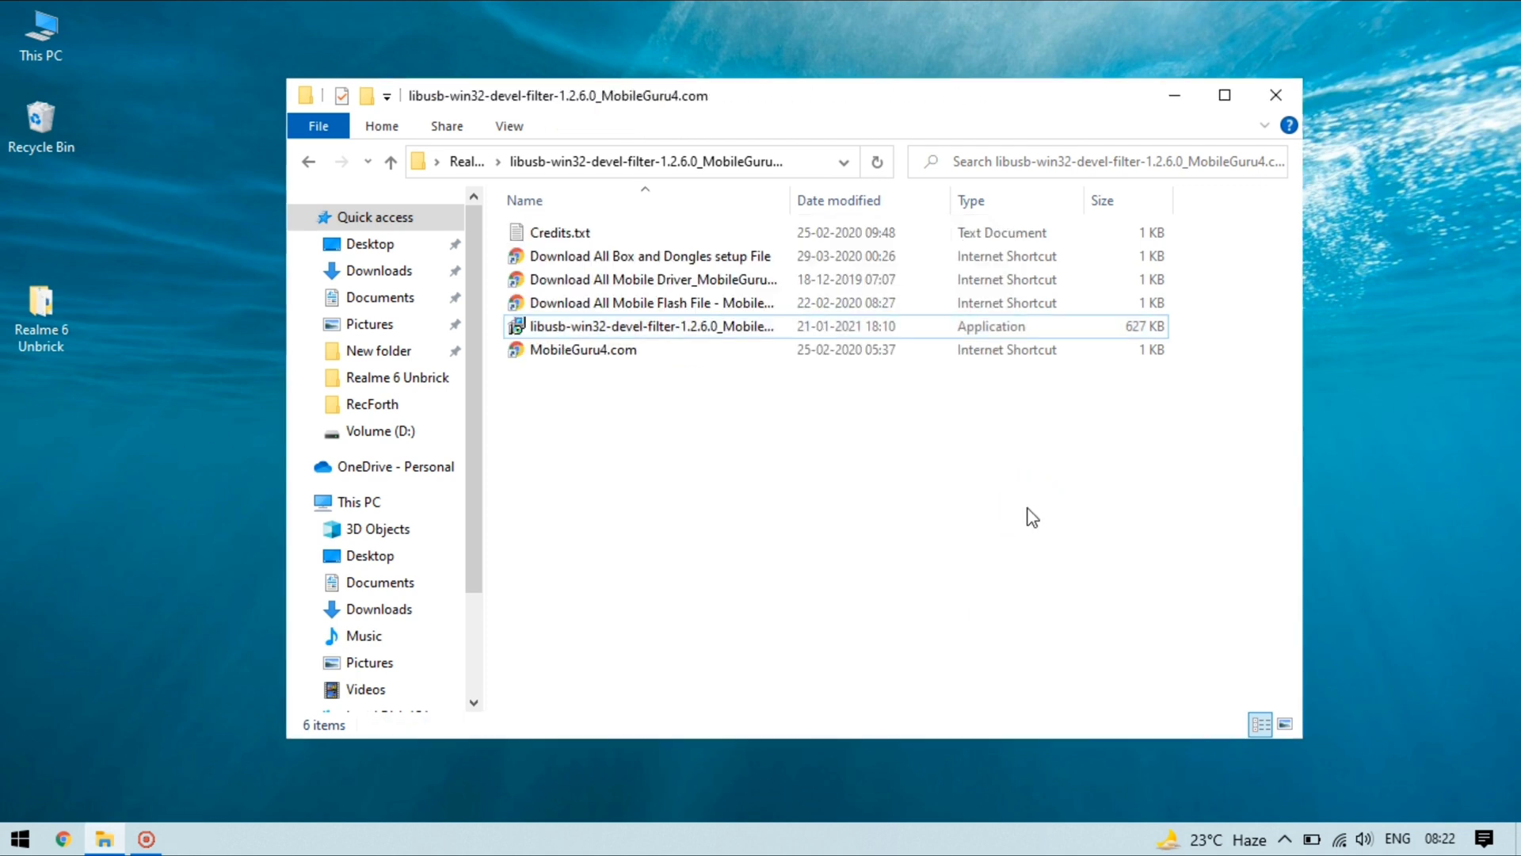
key(alt+Up)
key(alt+Up)
key(Return)
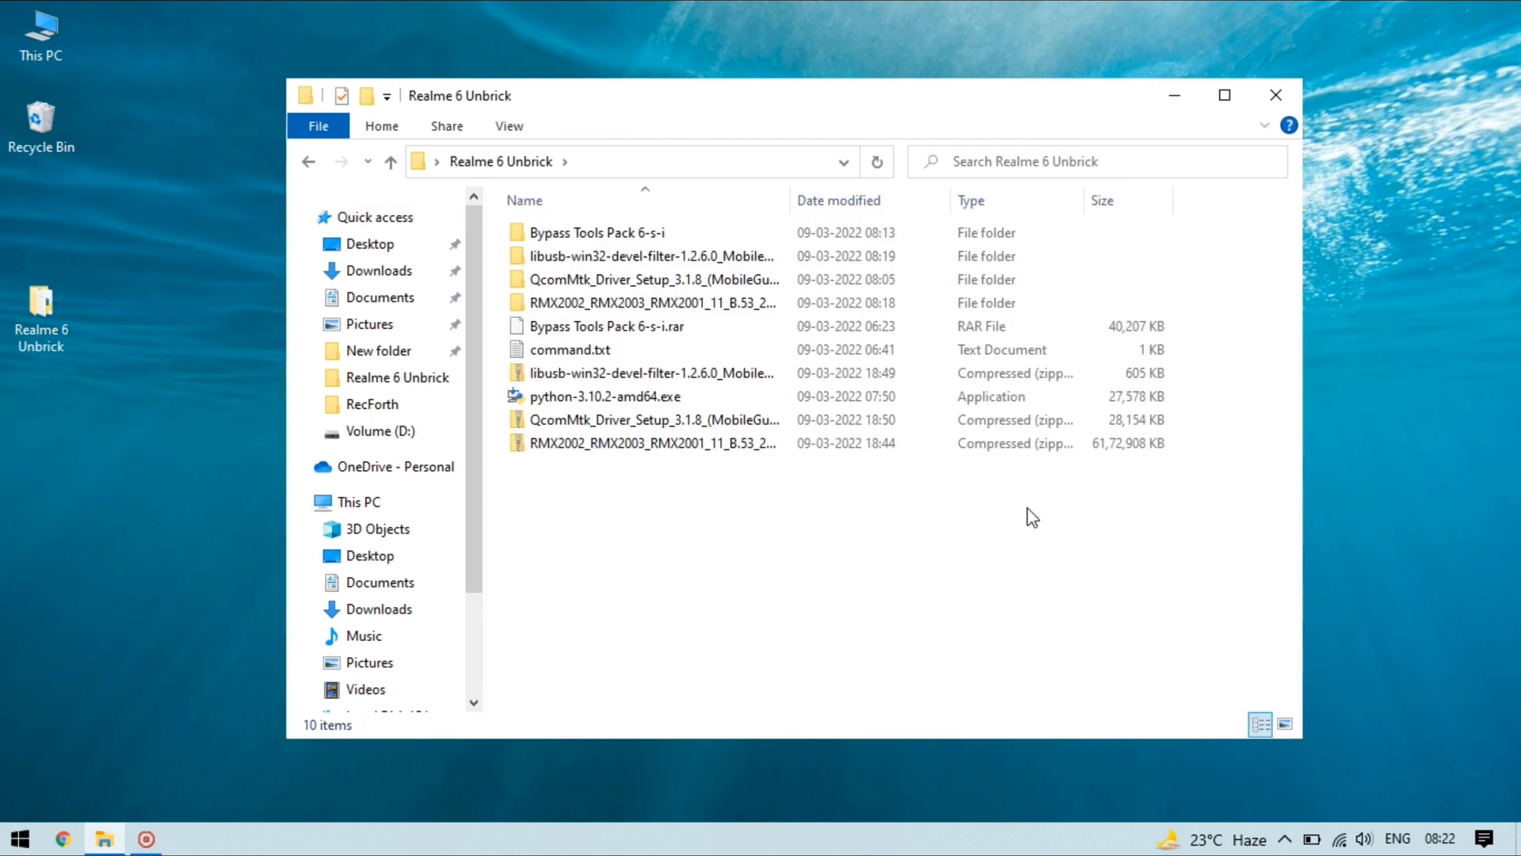
key(Down)
key(Return)
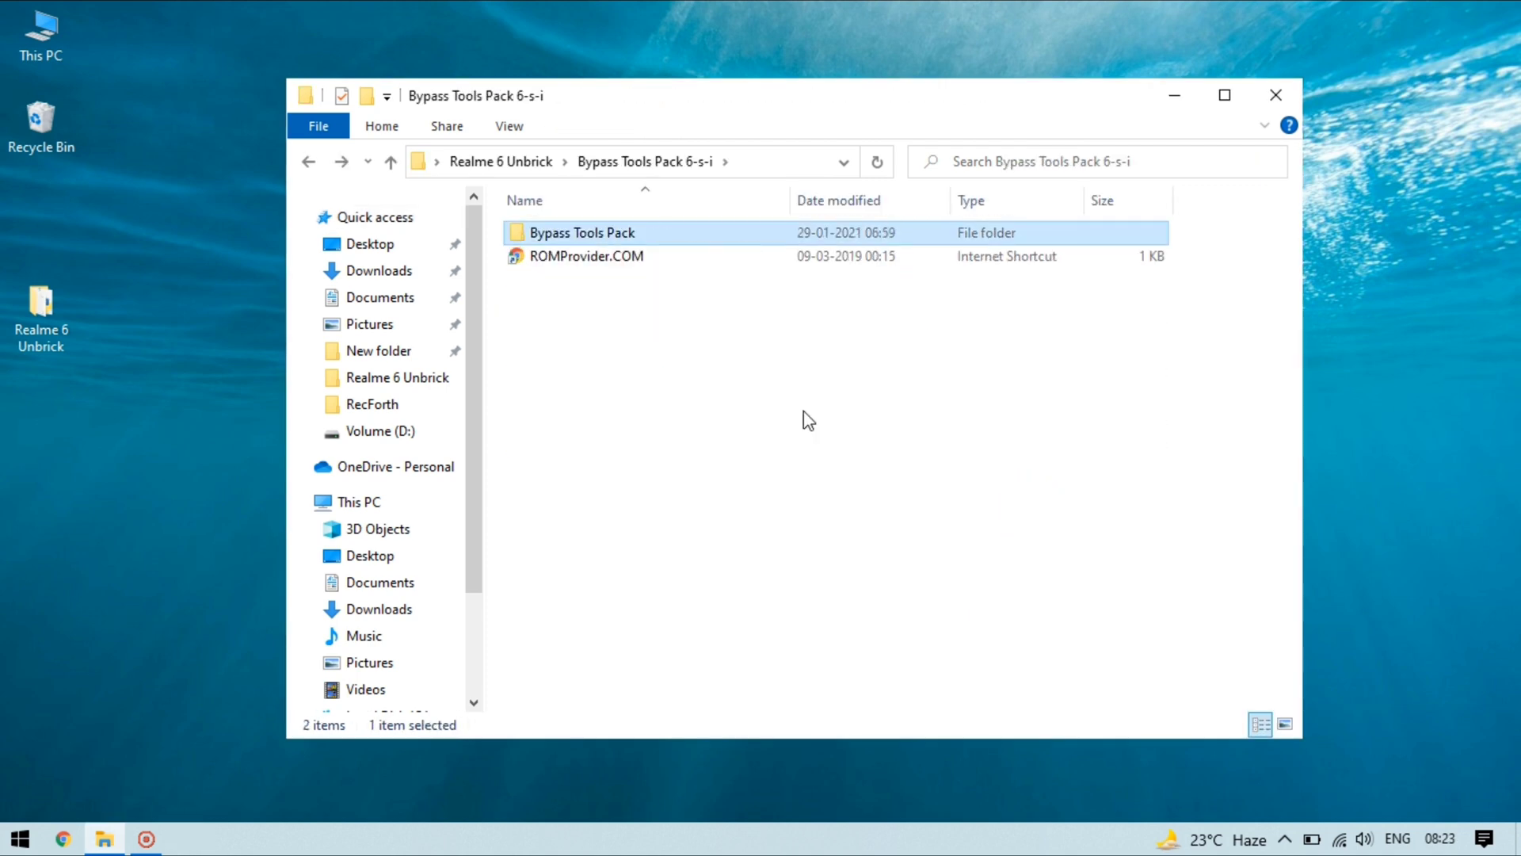
double_click(655, 236)
double_click(606, 234)
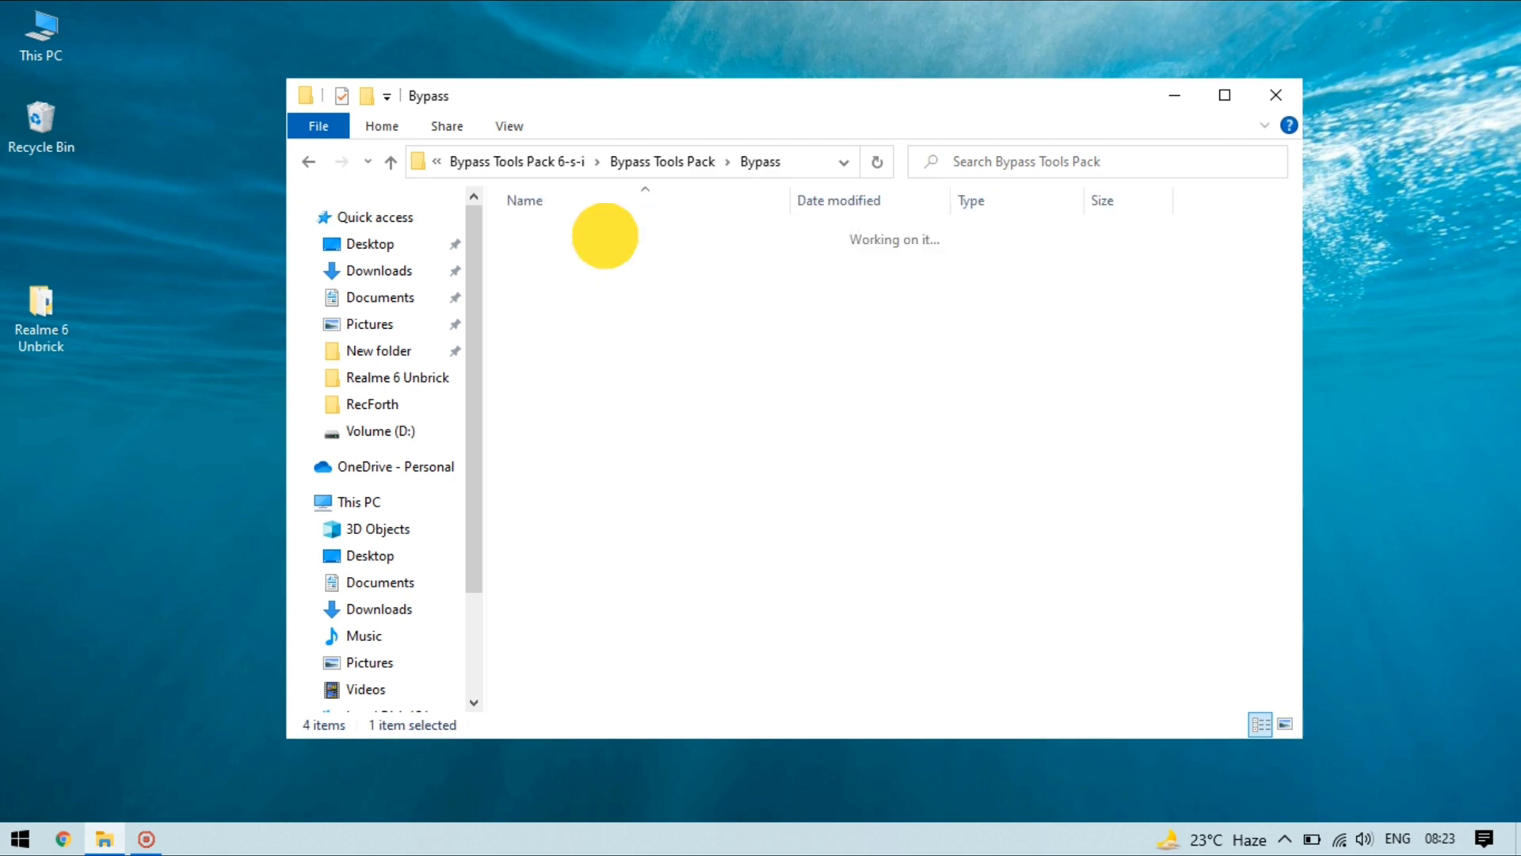
click(590, 256)
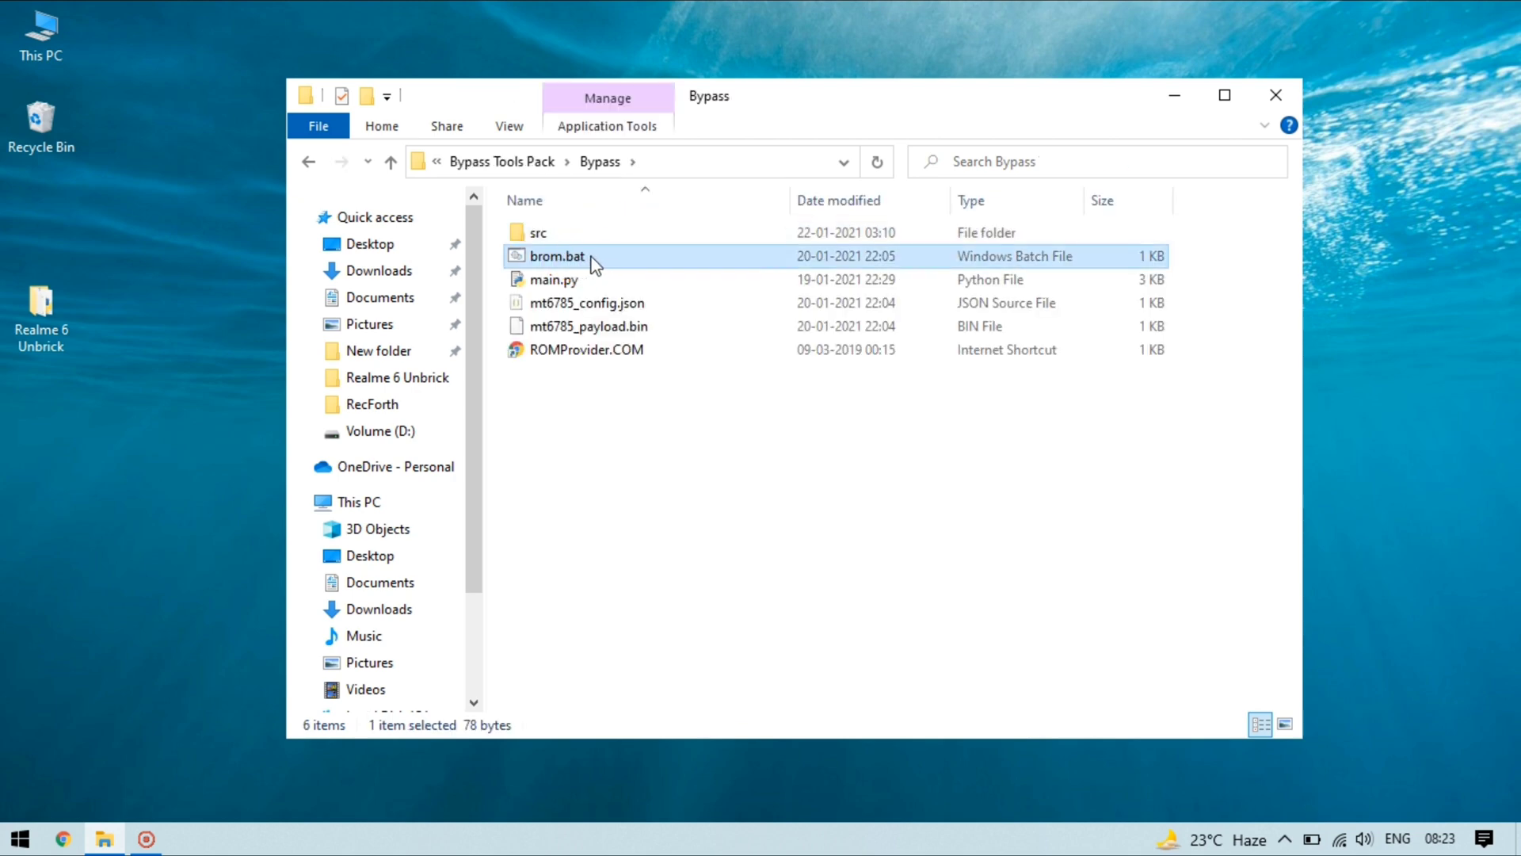
Step: Run brom.bat and shift its new Command Prompt window slightly right and down
double_click(592, 258)
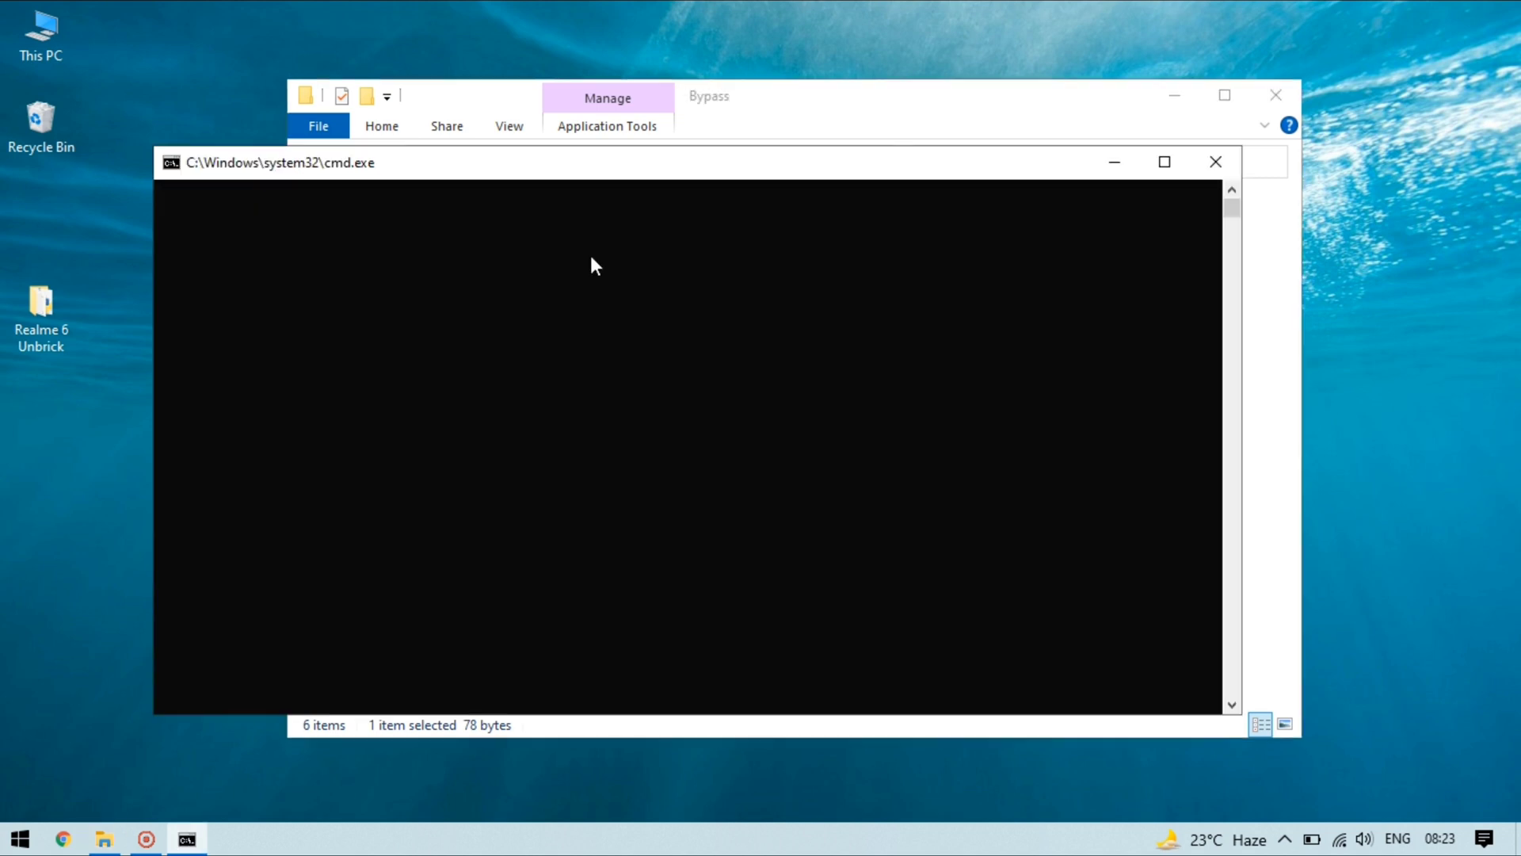
drag(419, 168, 439, 175)
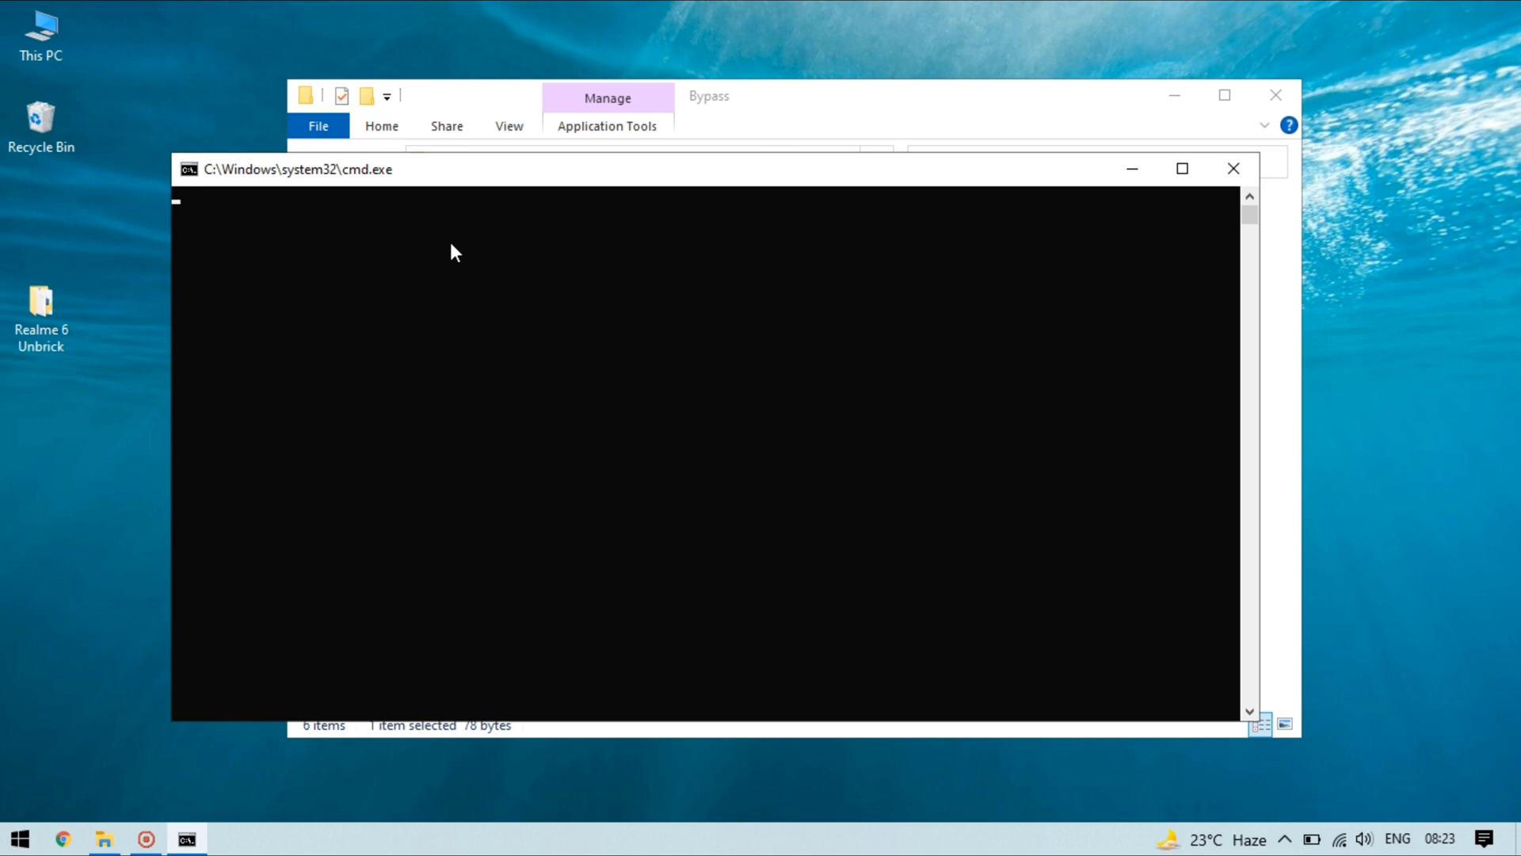
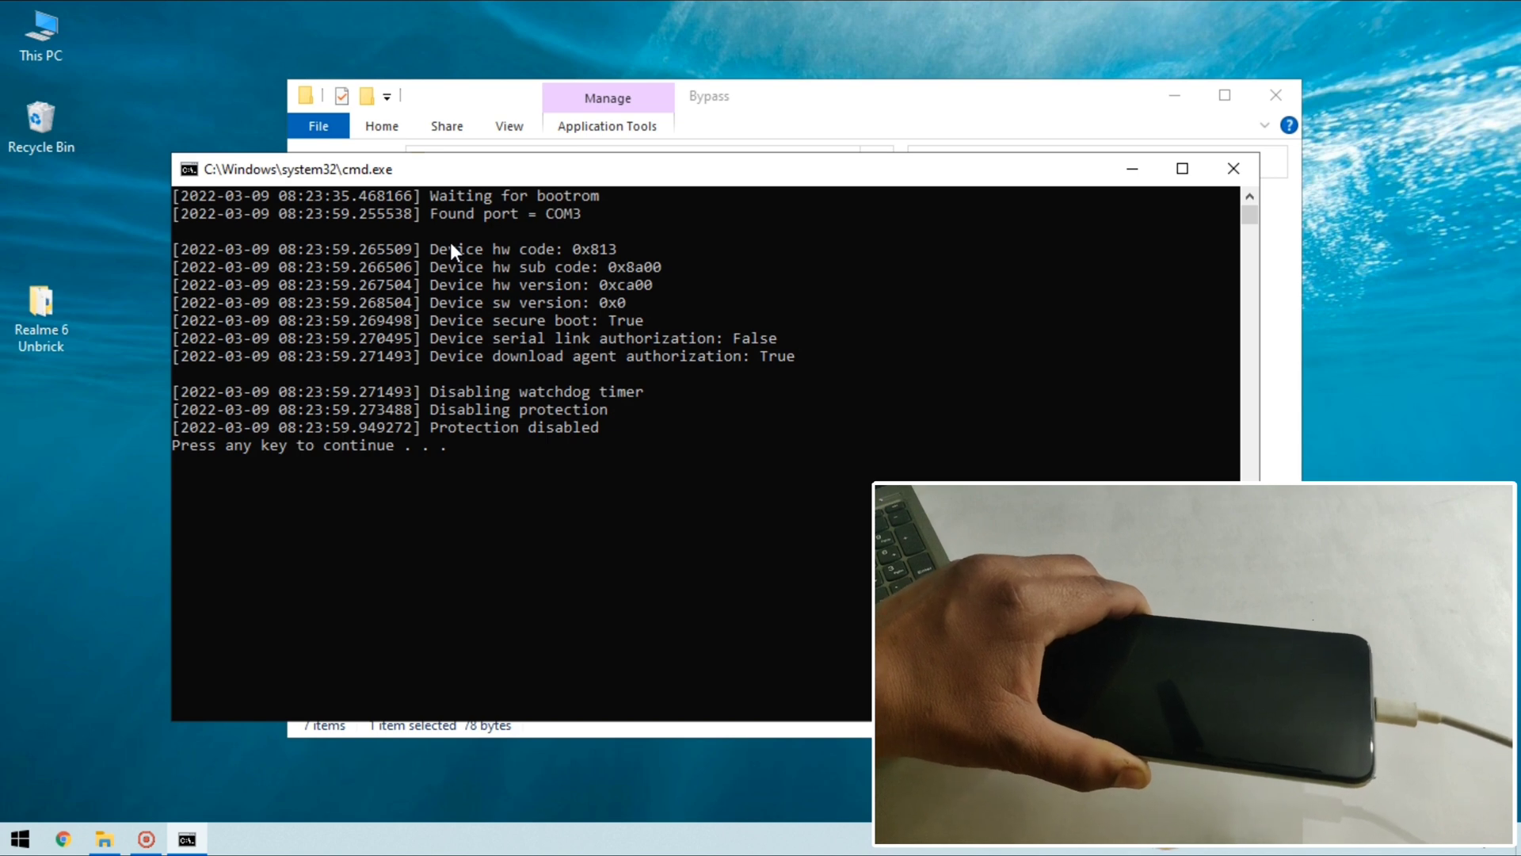
Step: Dismiss the 'Press any key to continue' prompt after 'Protection disabled' to close the bypass console
click(601, 456)
key(Return)
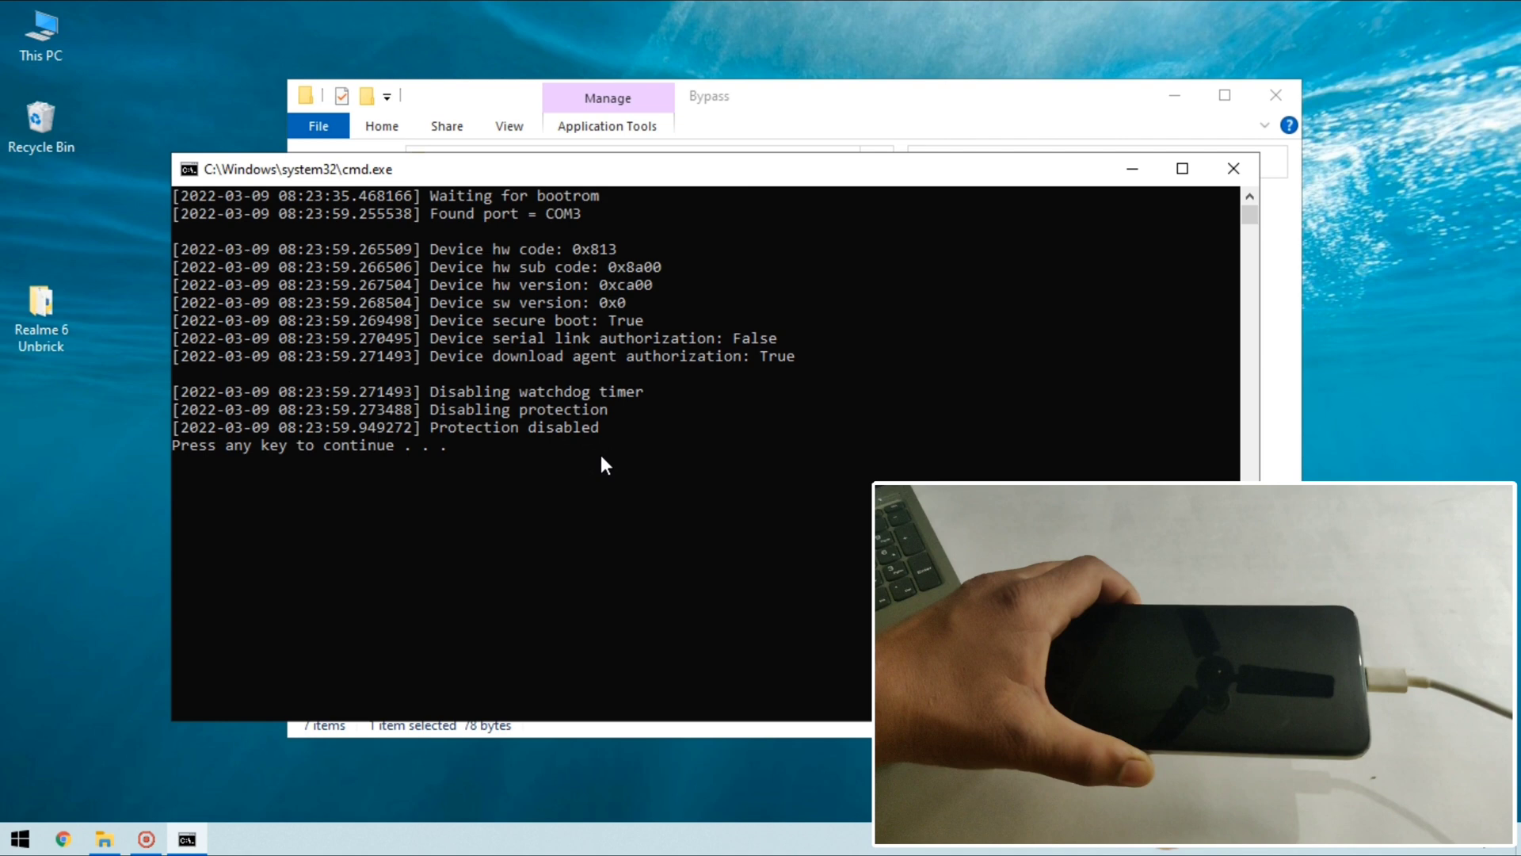
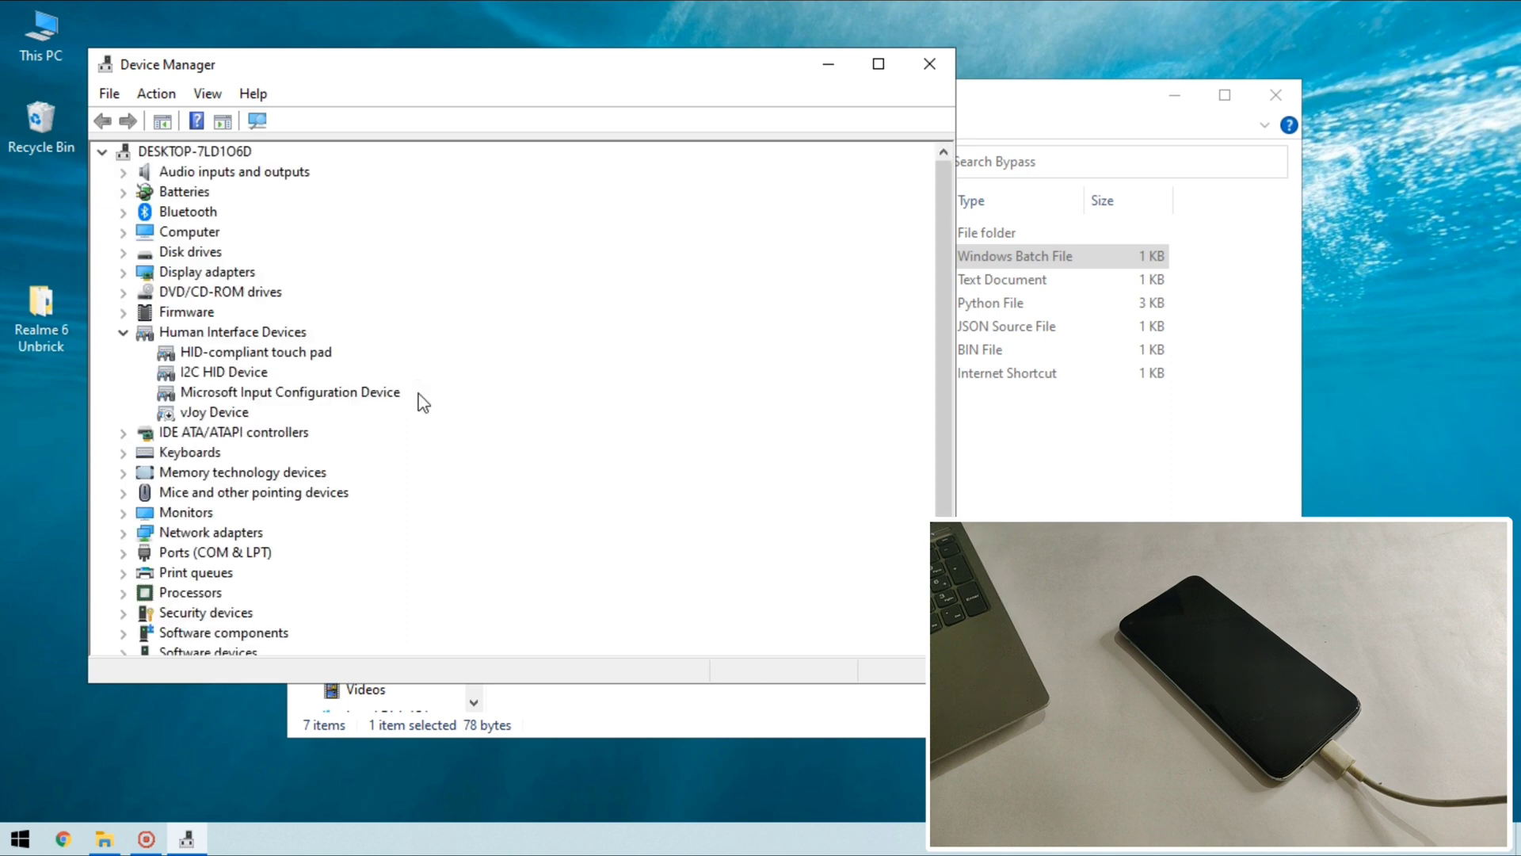
Step: Collapse Human Interface Devices and select MediaTek USB Port (COM3) under Ports (COM & LPT)
click(122, 332)
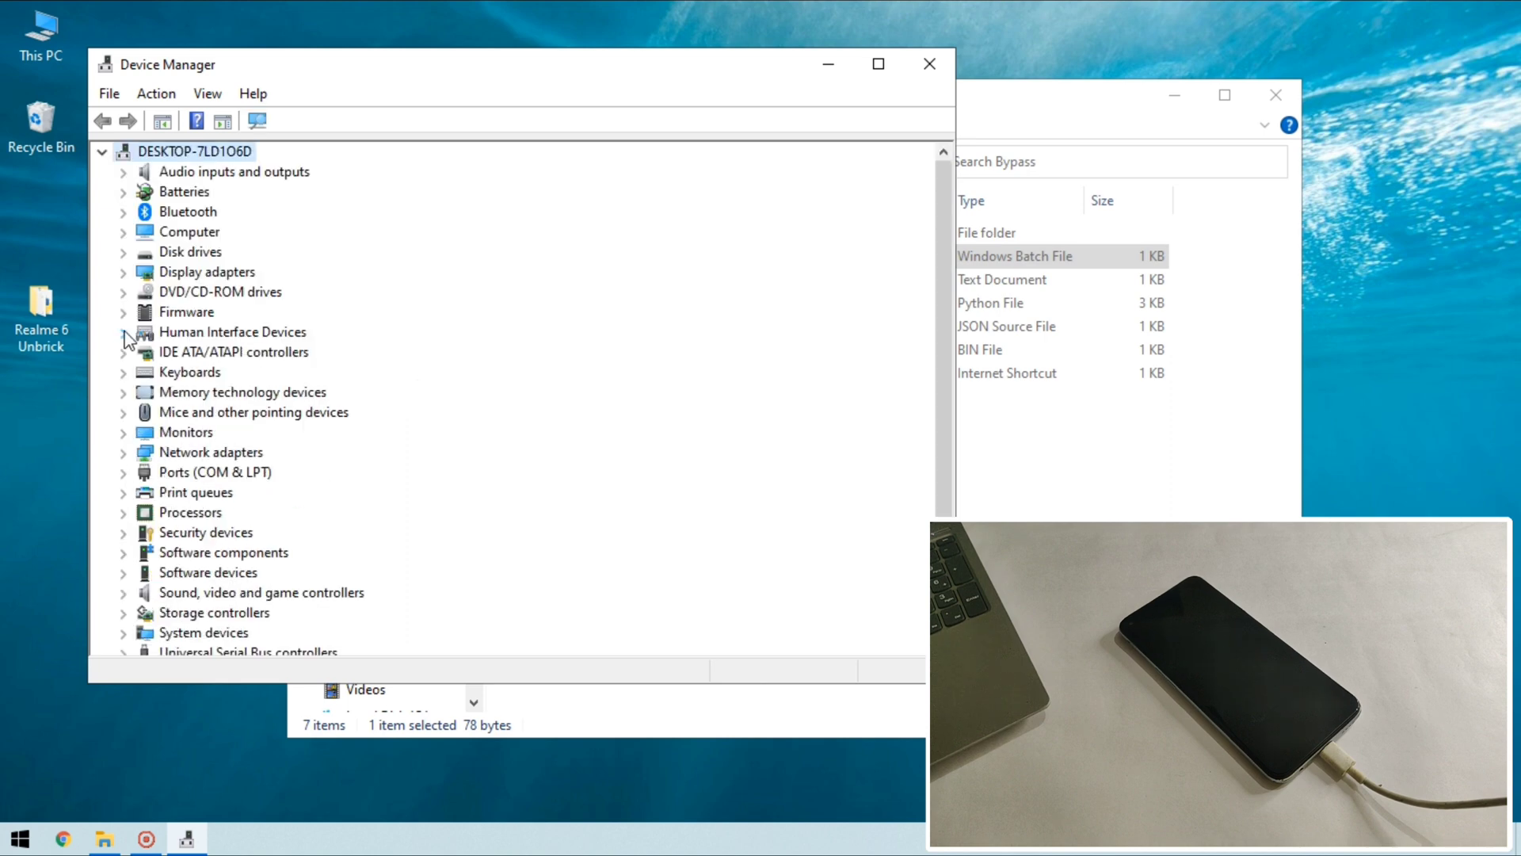
click(123, 473)
click(229, 493)
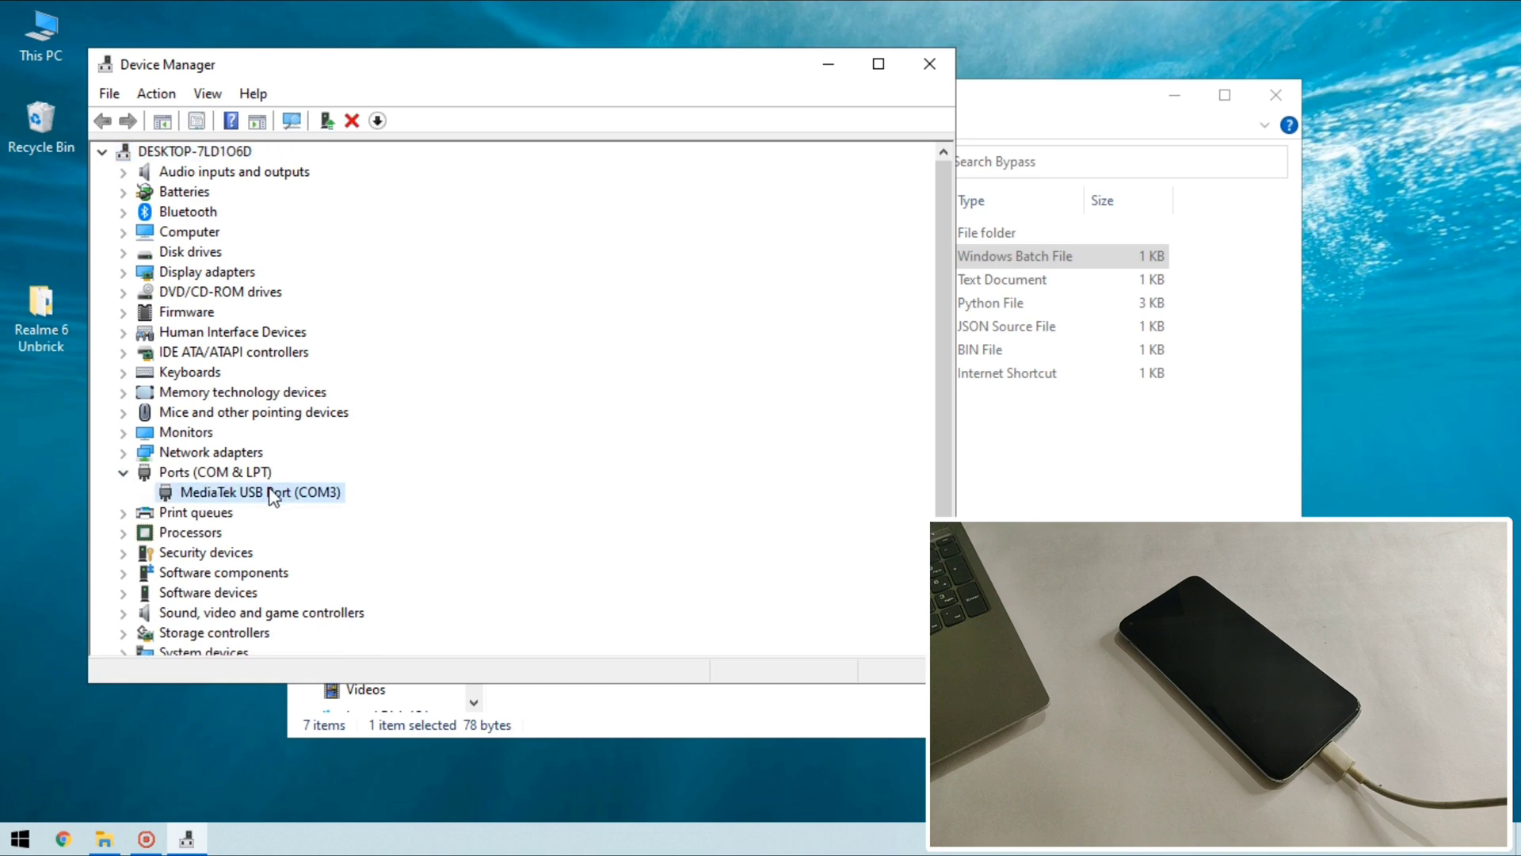
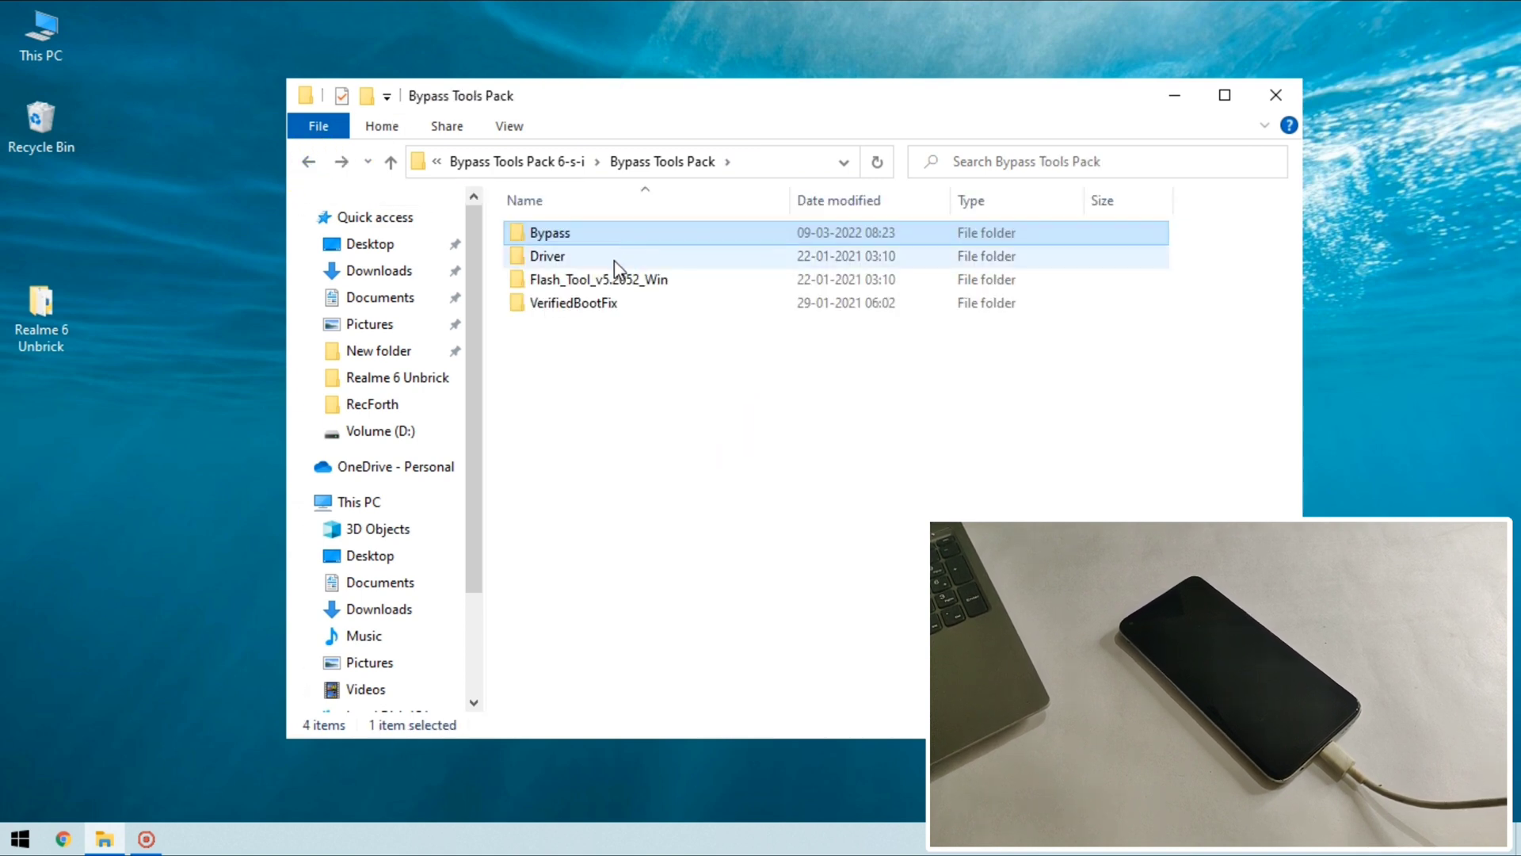
Step: Launch flash_tool.exe from the Flash_Tool_v5.2052_Win folder
double_click(594, 277)
scroll(587, 539, down, 2)
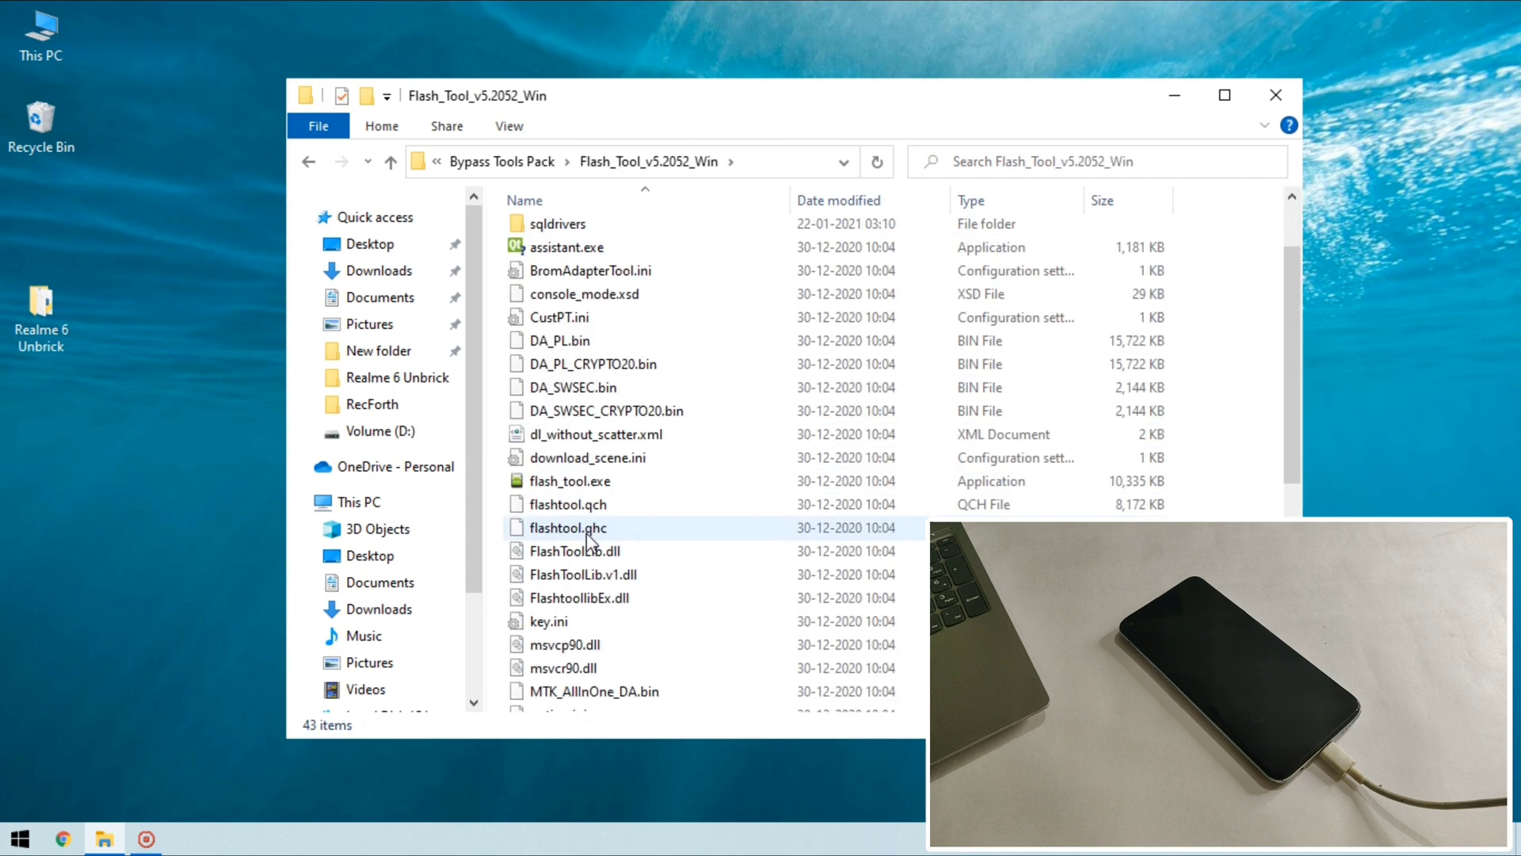
click(570, 428)
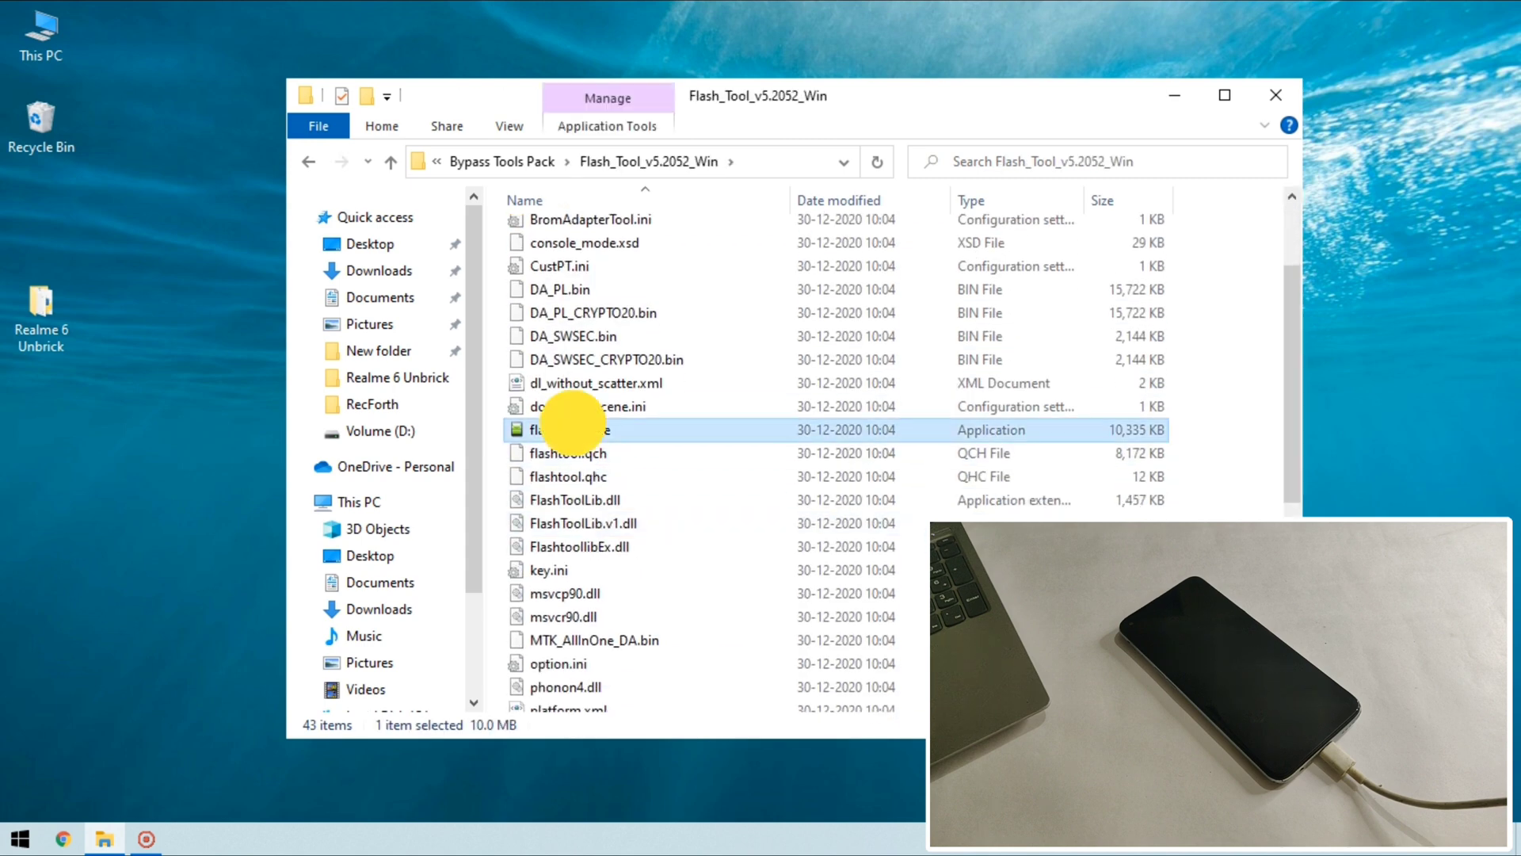
double_click(620, 435)
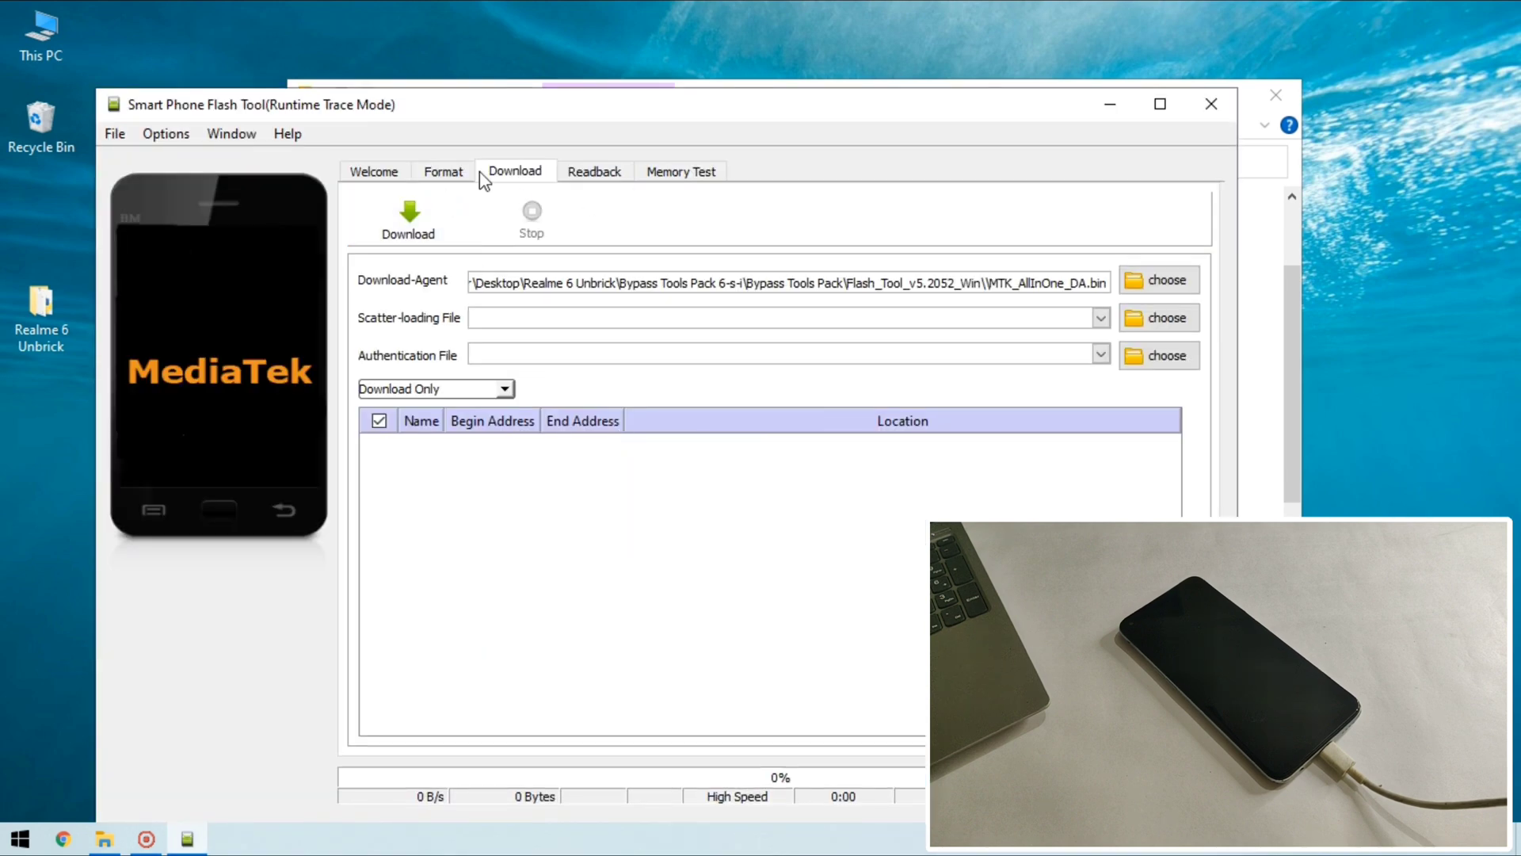
Step: Set the tool's connection to UART on COM3 at 921600 baud
click(168, 133)
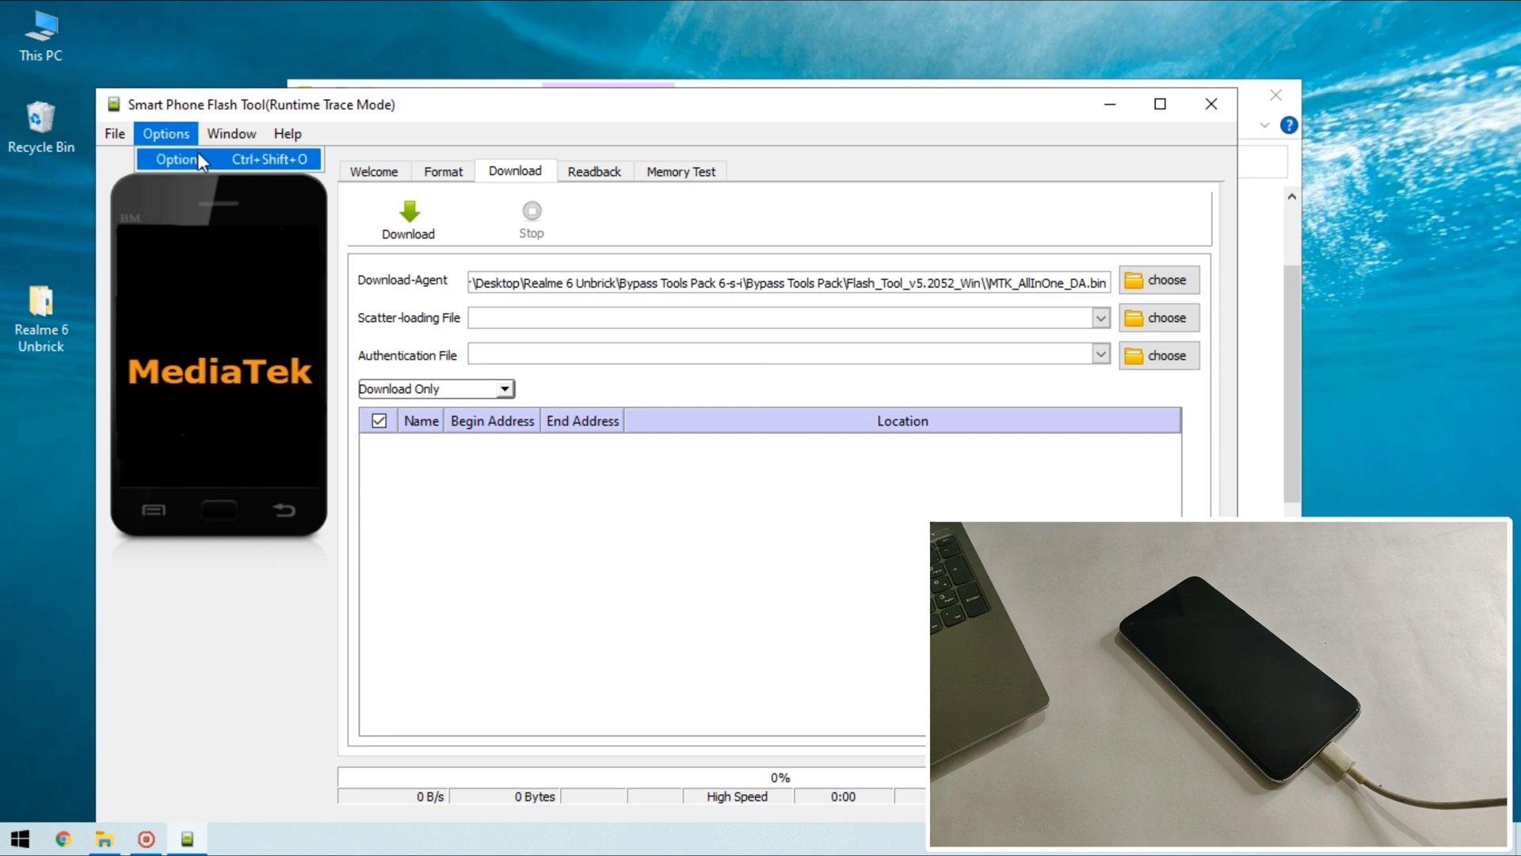
click(205, 160)
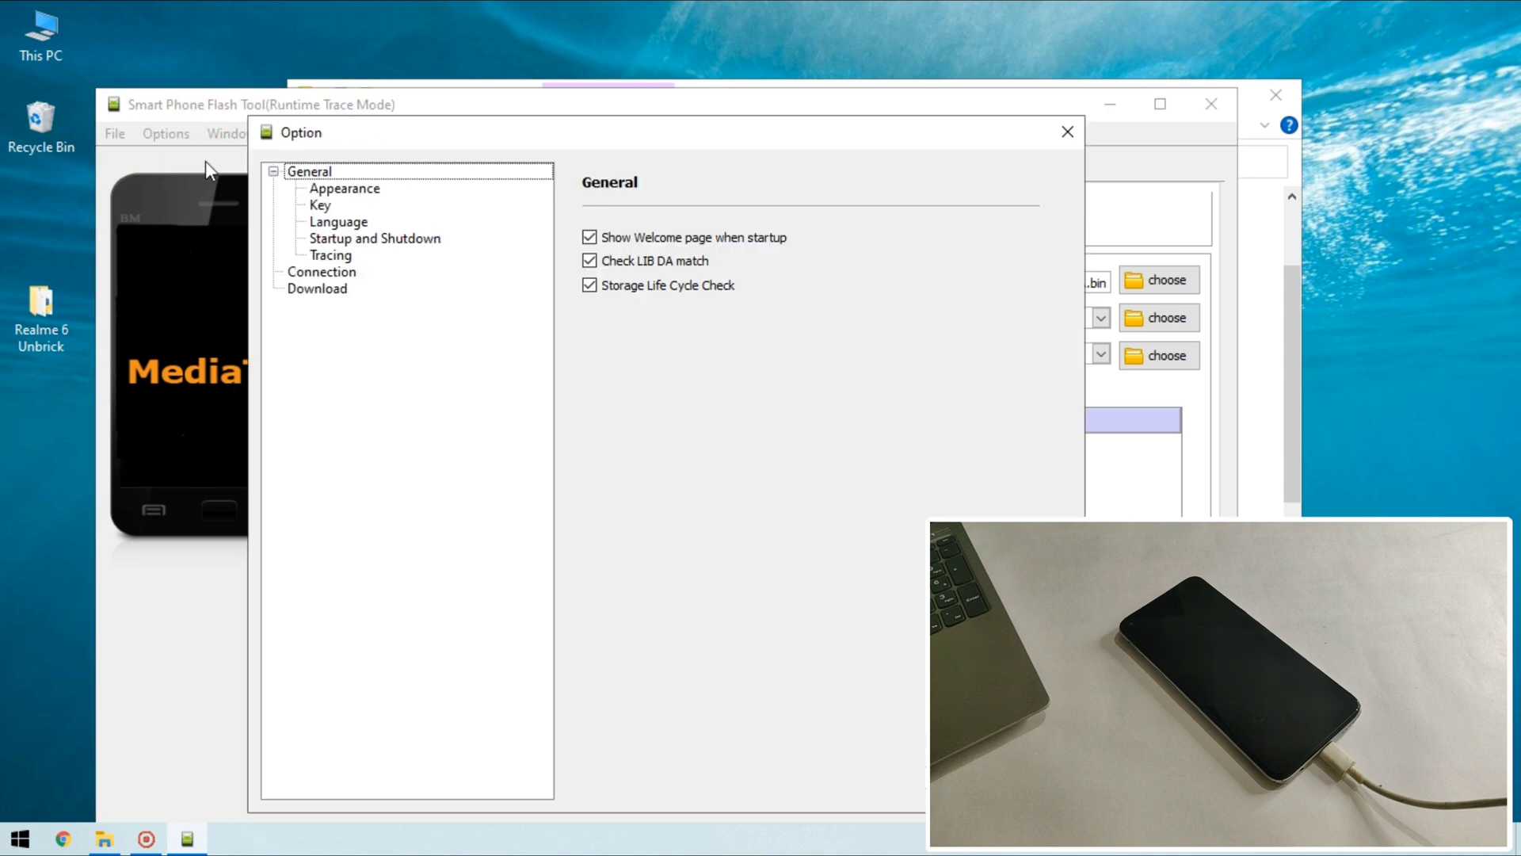
click(331, 273)
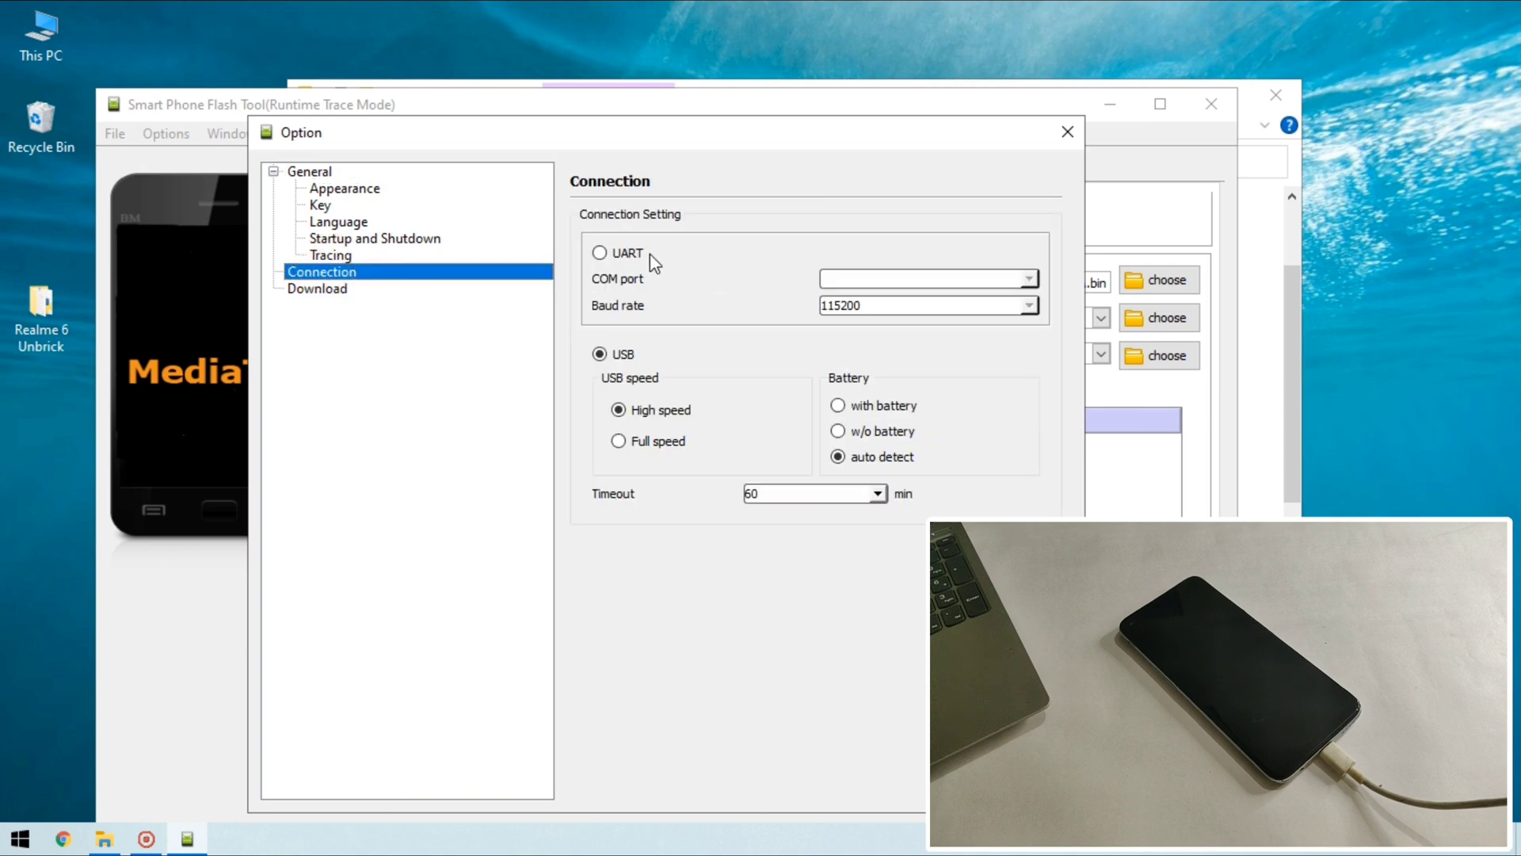
click(600, 252)
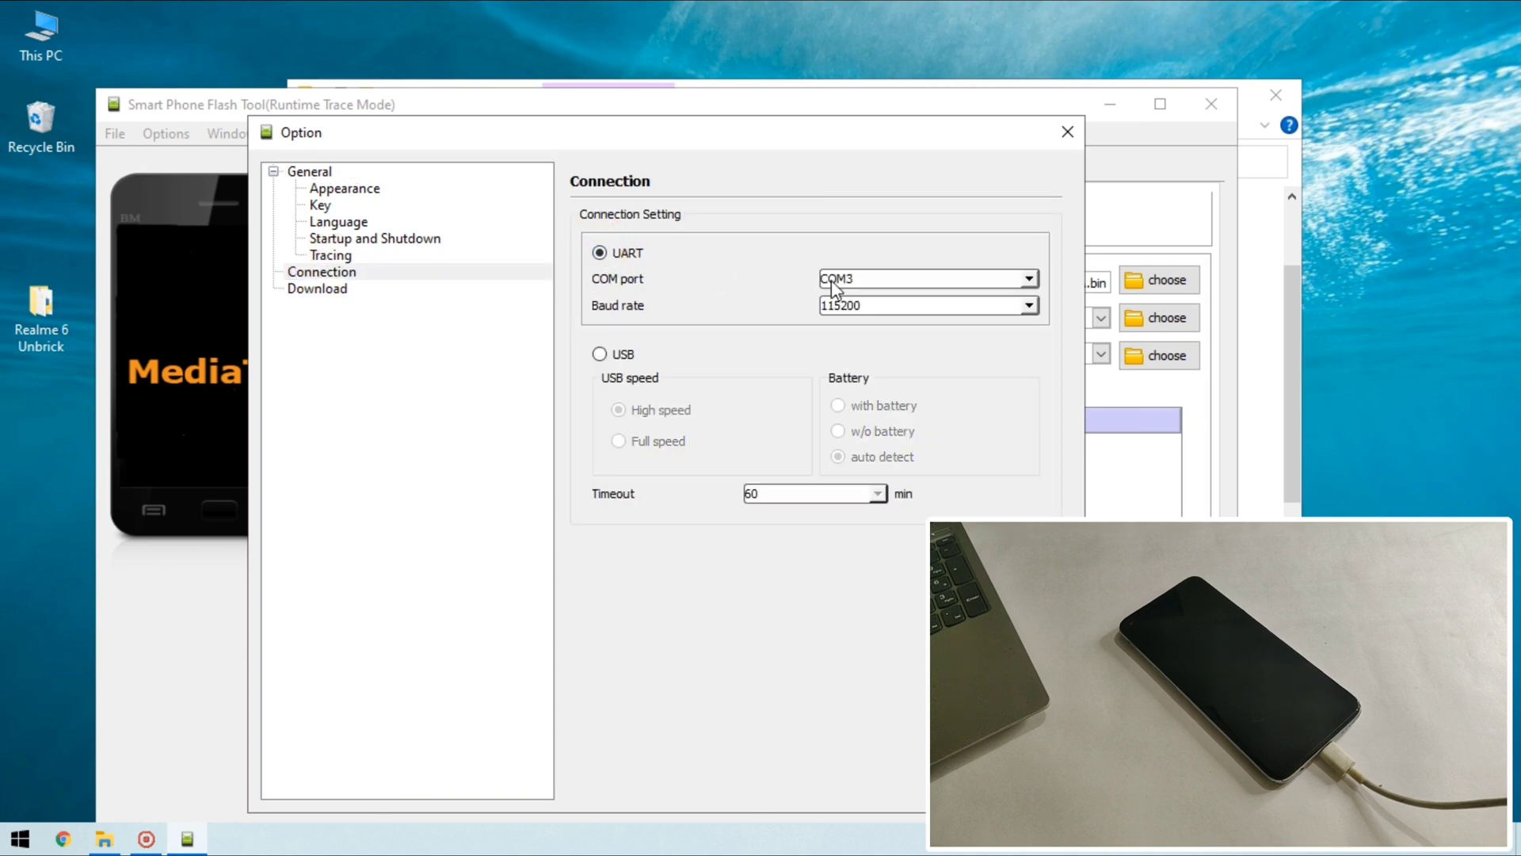
click(867, 305)
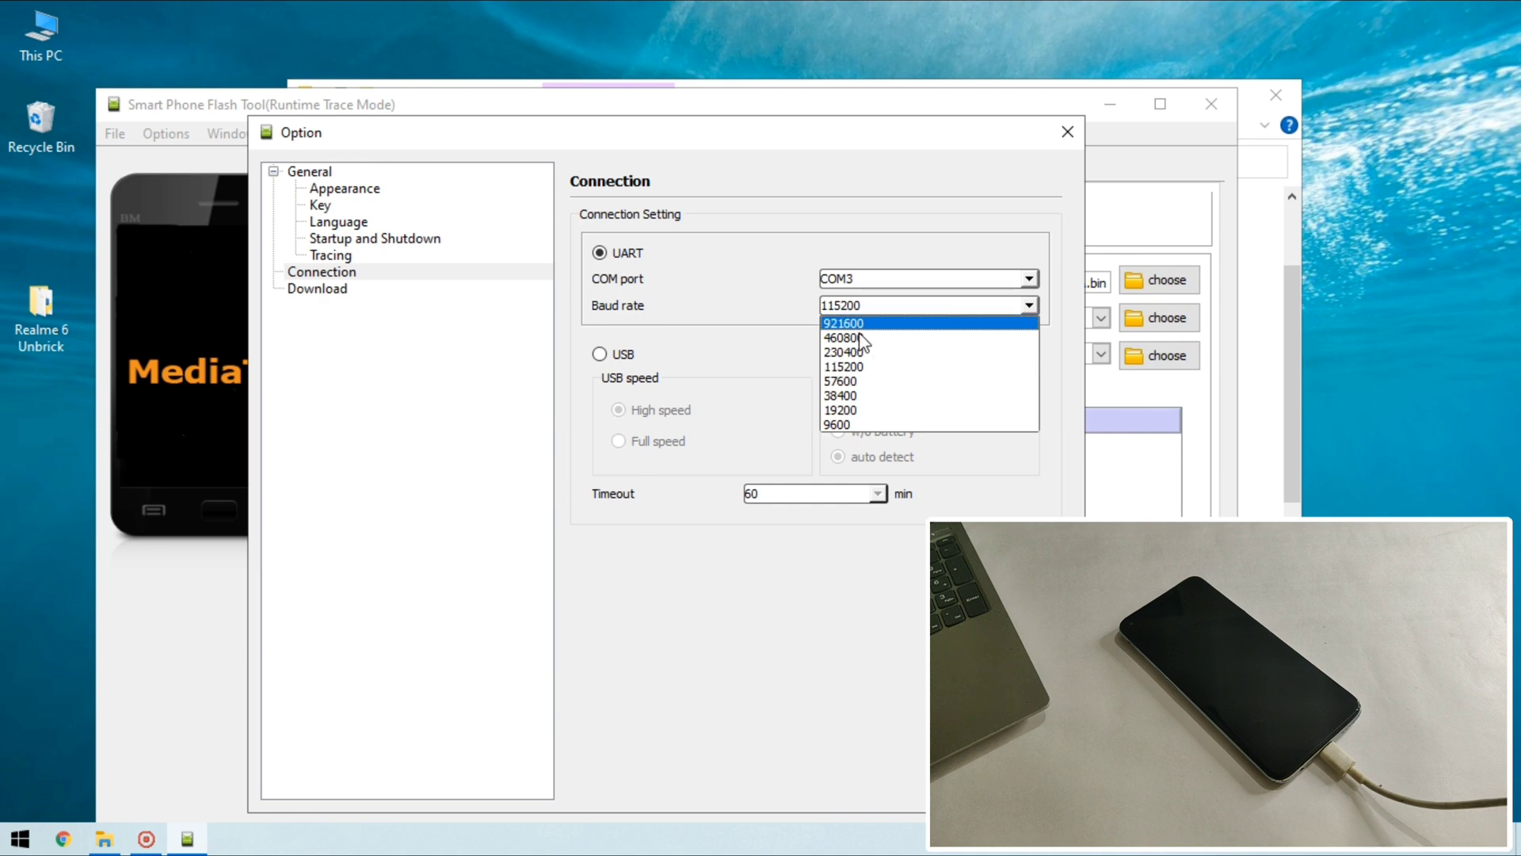
click(848, 324)
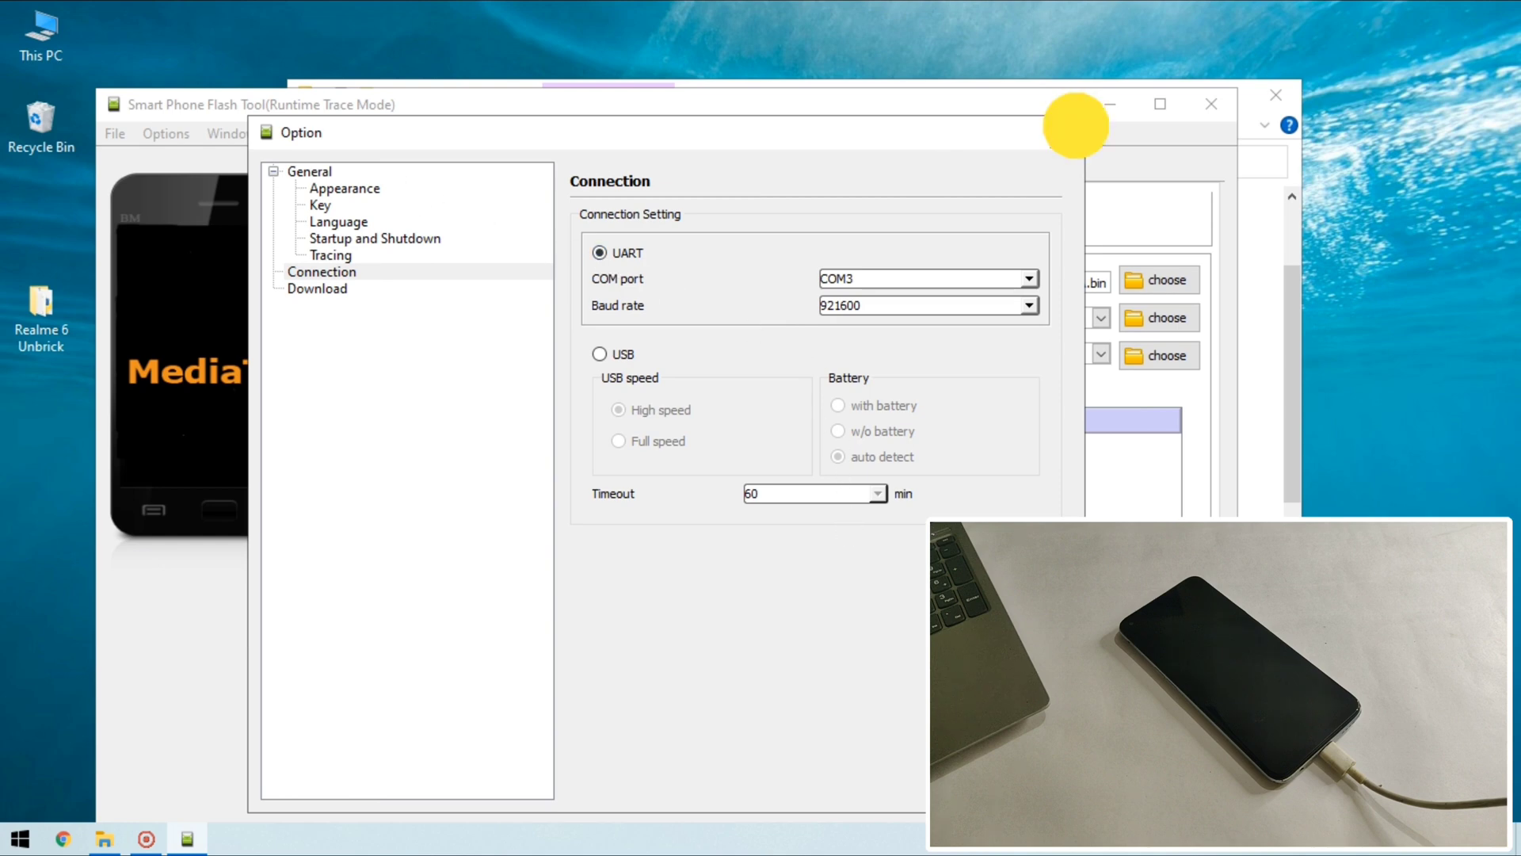
click(1075, 127)
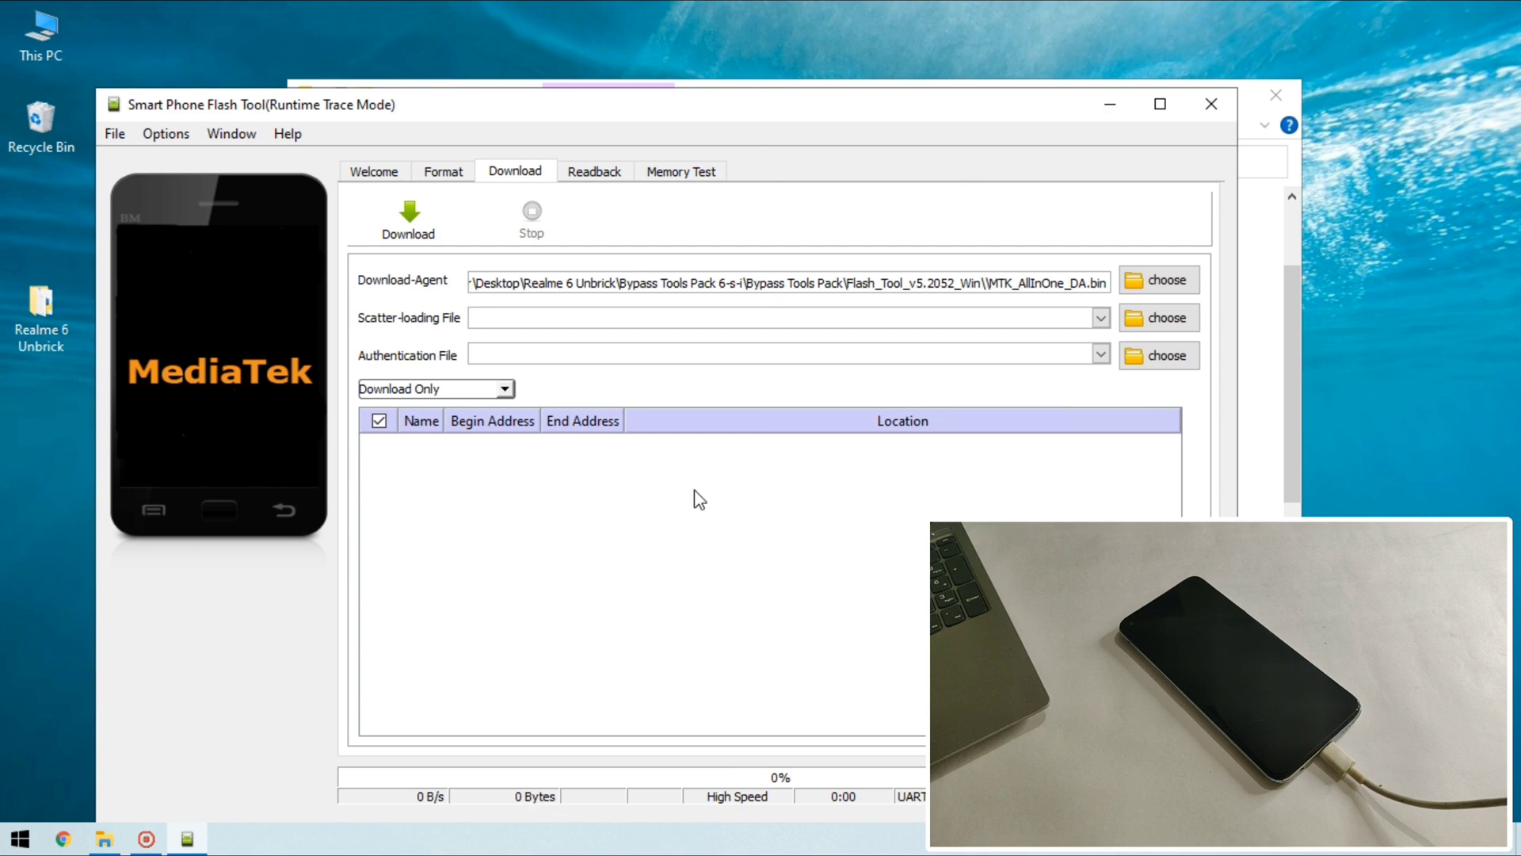
Step: Load MT6785_Android_scatter.txt from the RMX2002 firmware folder as the scatter-loading file
click(1162, 322)
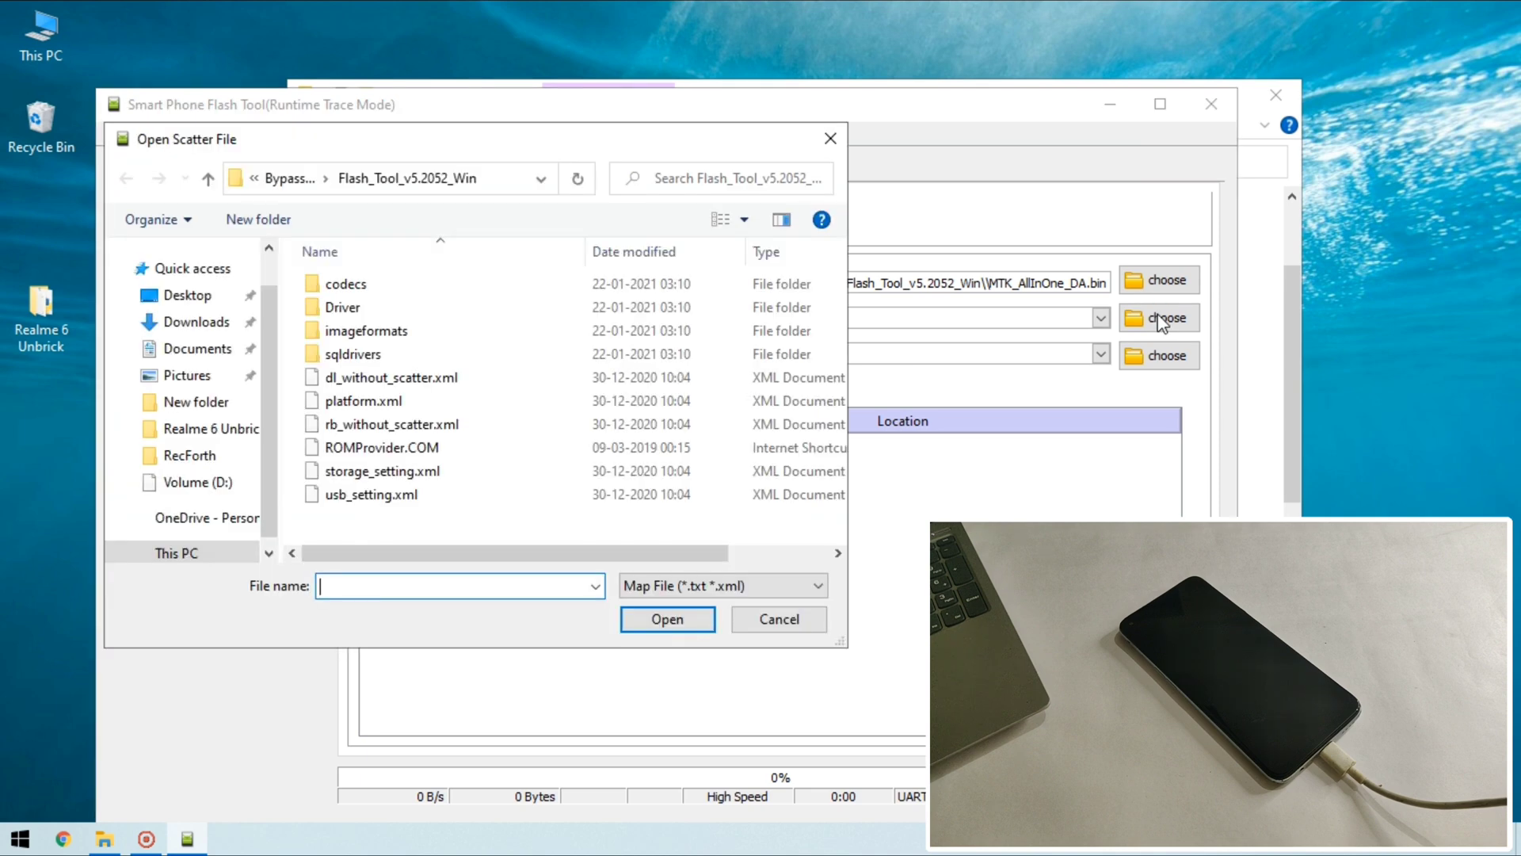
click(285, 181)
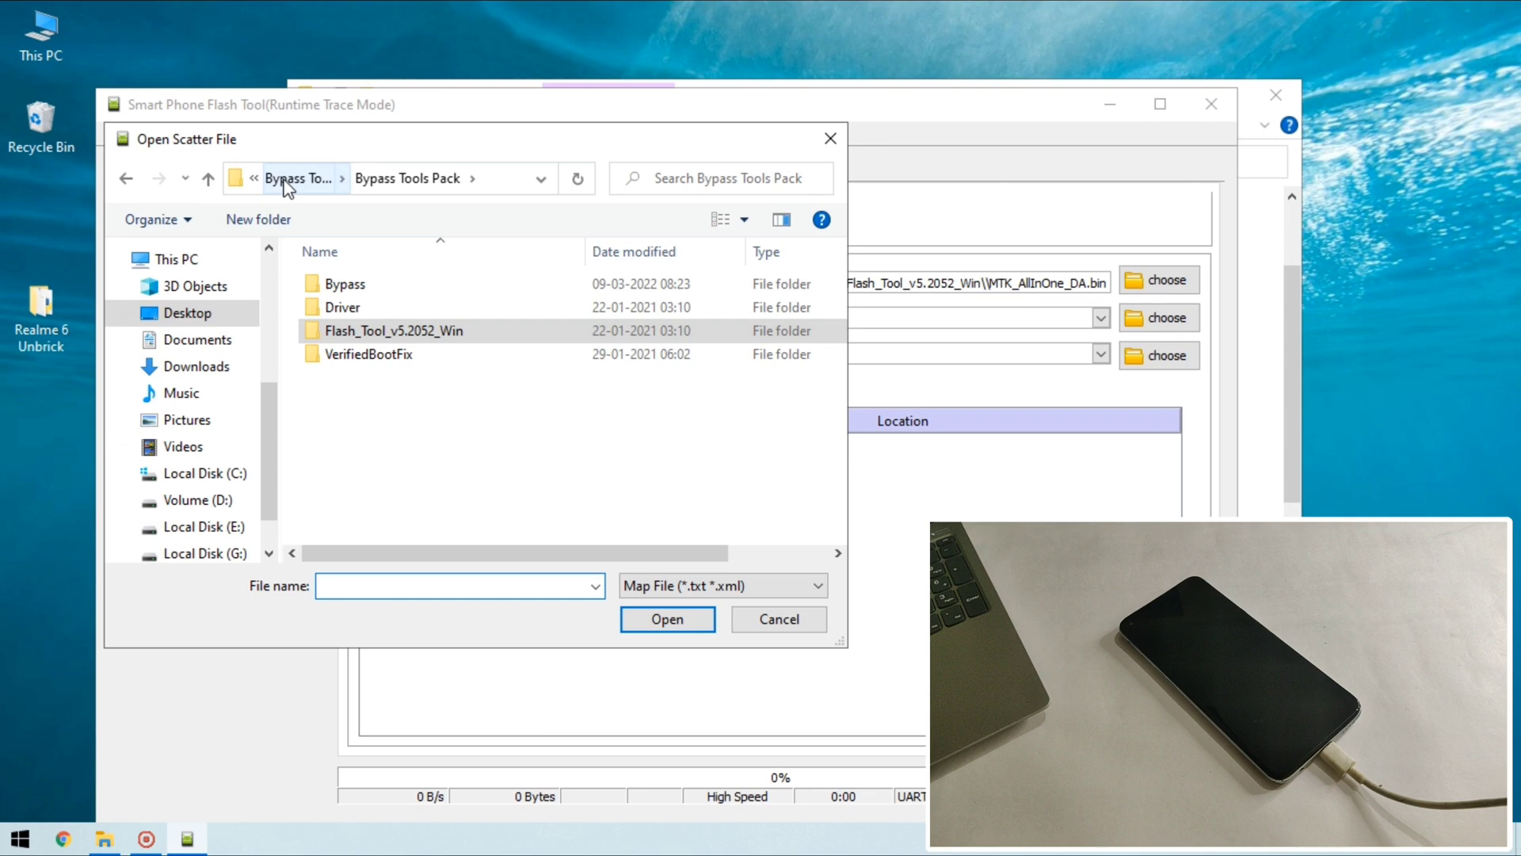
click(287, 180)
click(287, 181)
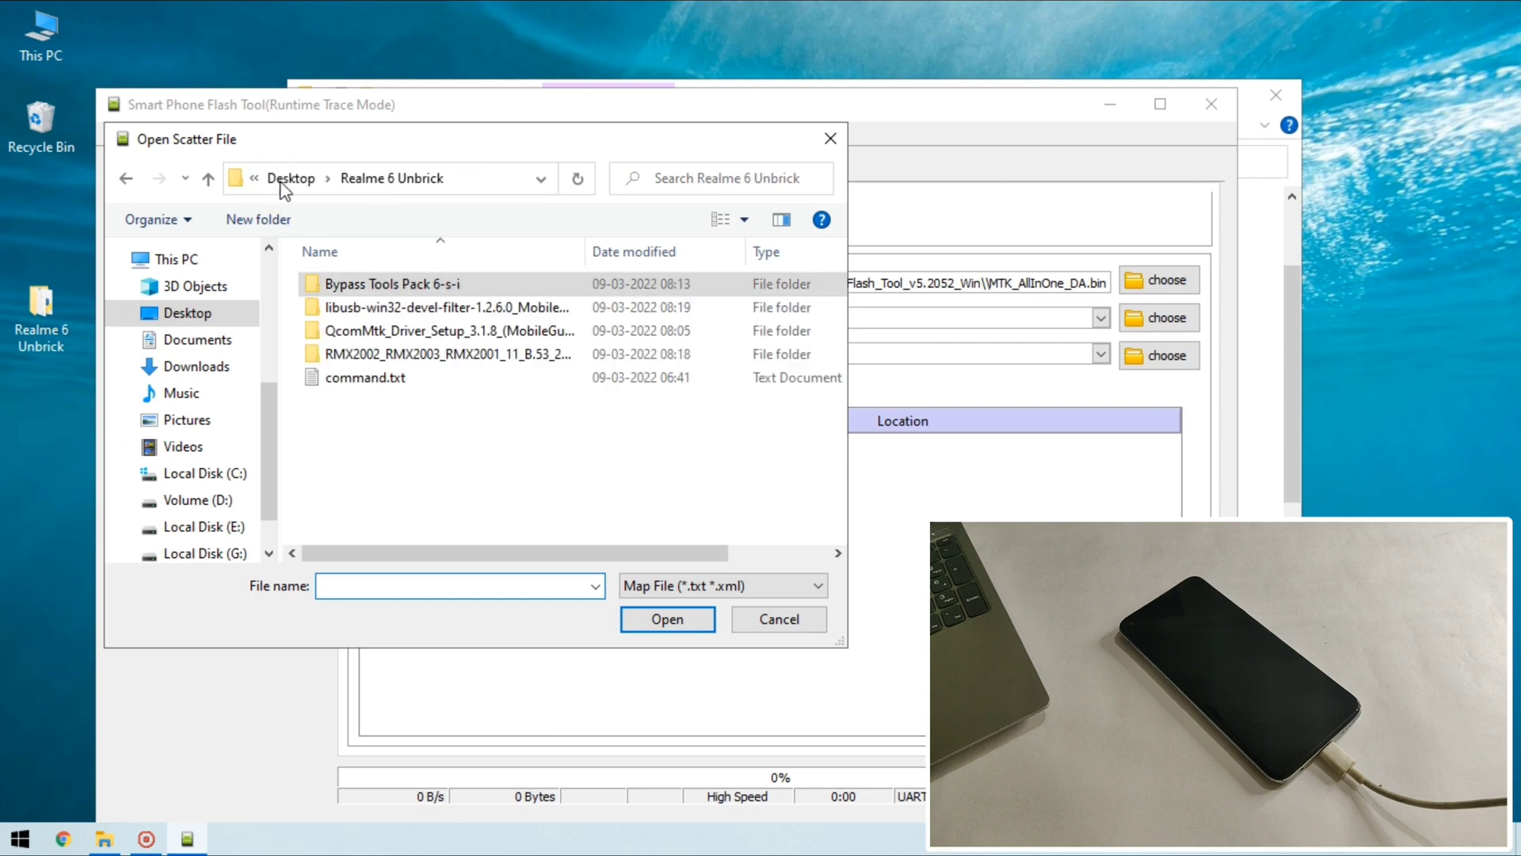
click(397, 353)
double_click(395, 354)
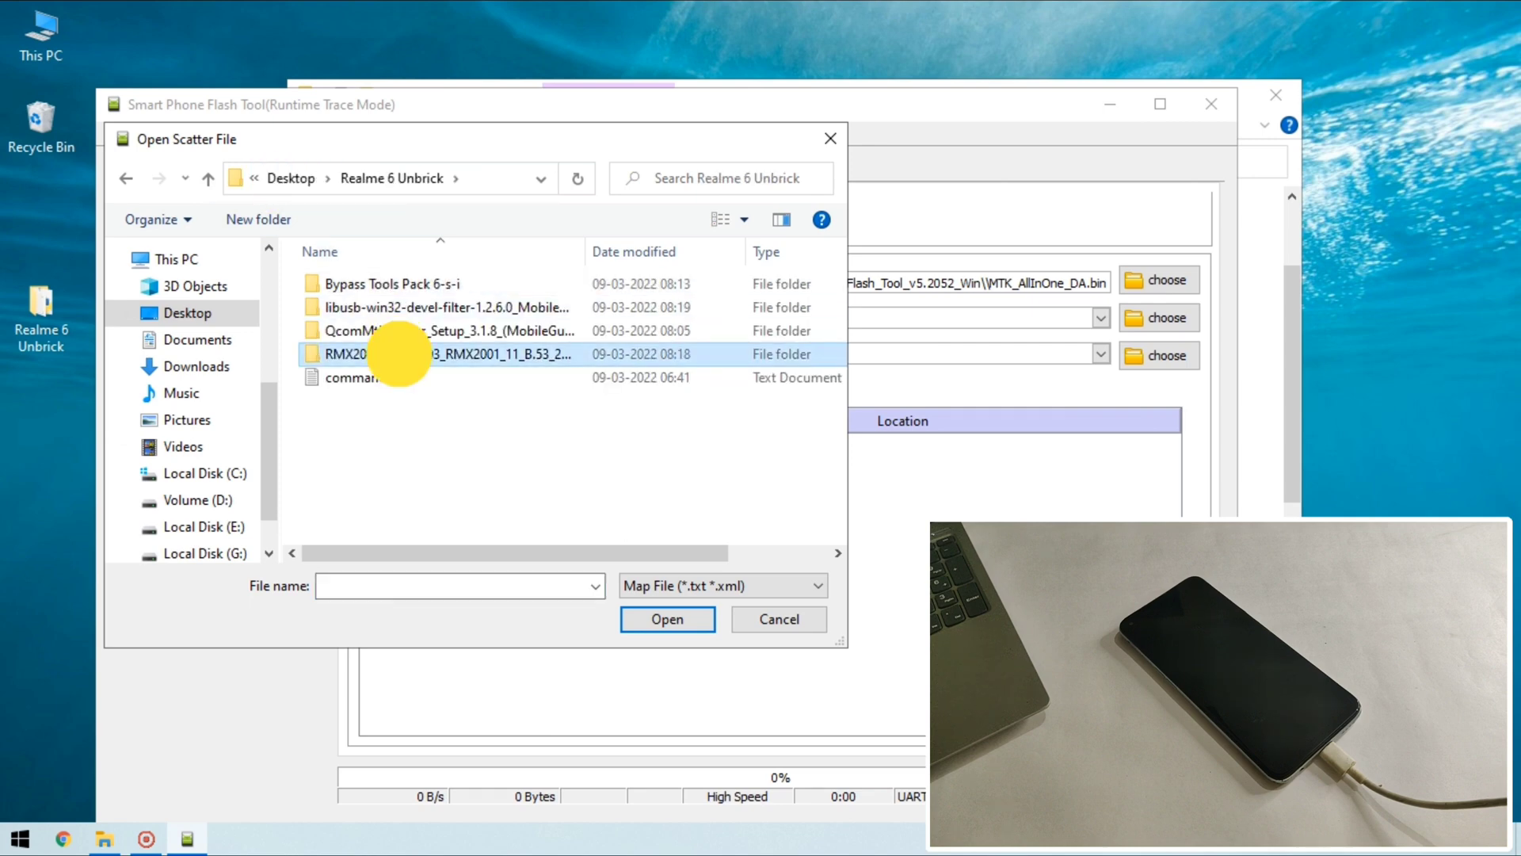
double_click(384, 309)
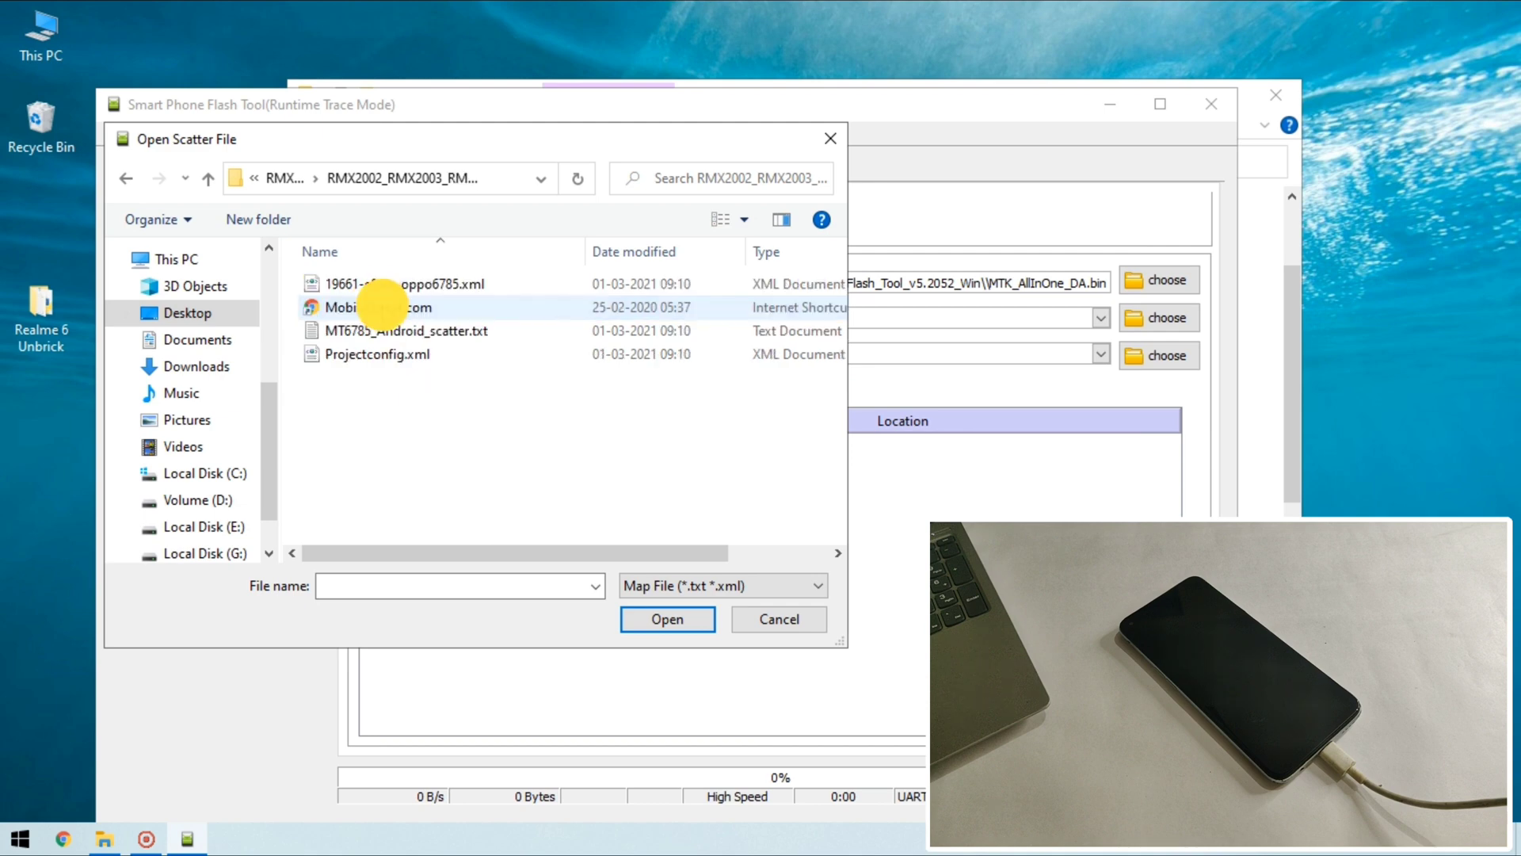
click(404, 331)
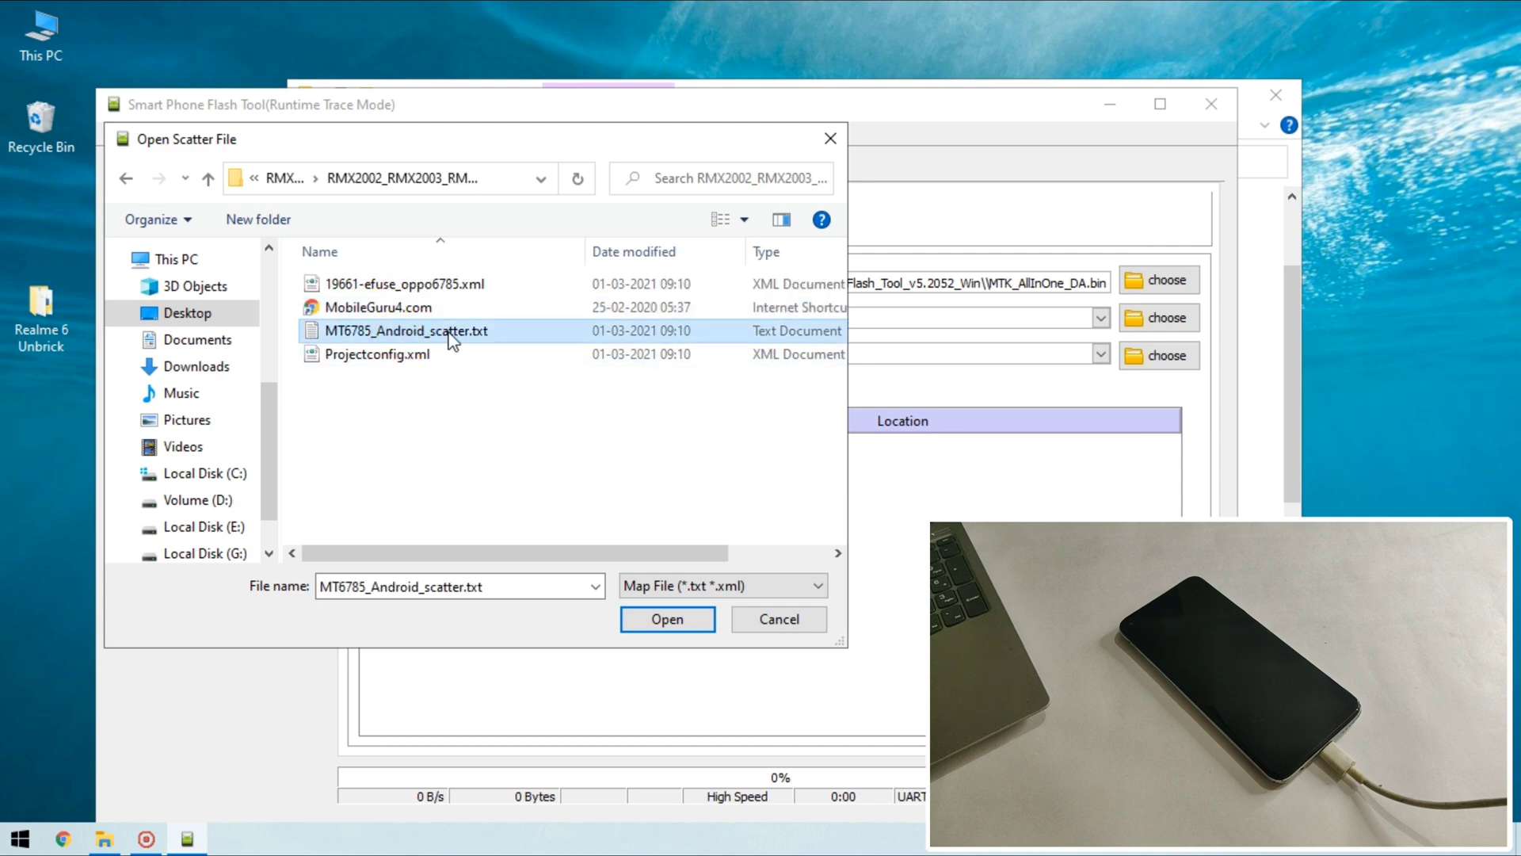
click(662, 617)
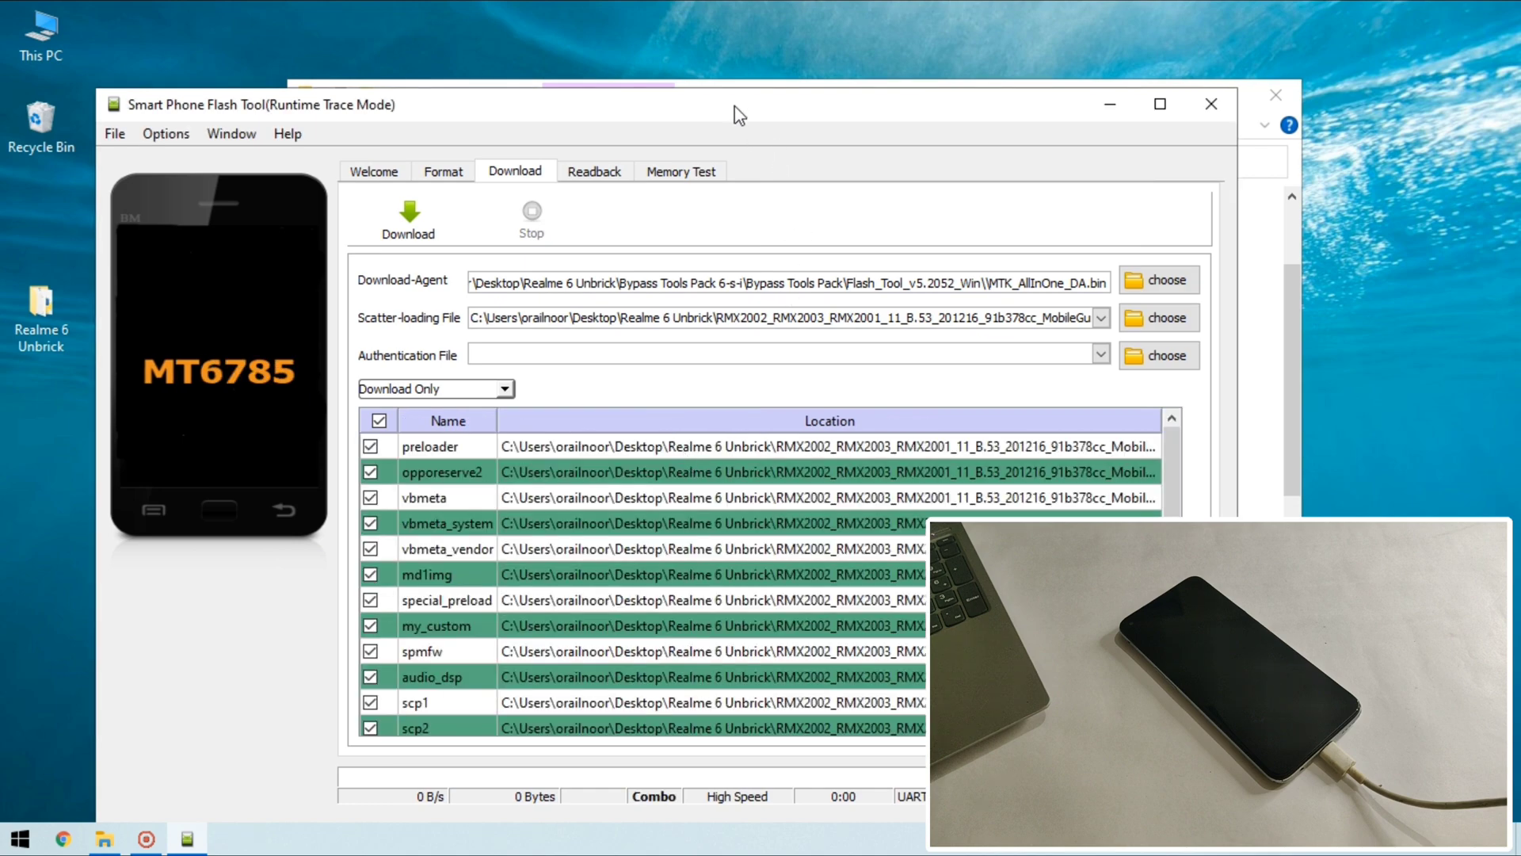
Step: Review the partition list and start downloading the firmware to the phone
drag(735, 108, 846, 49)
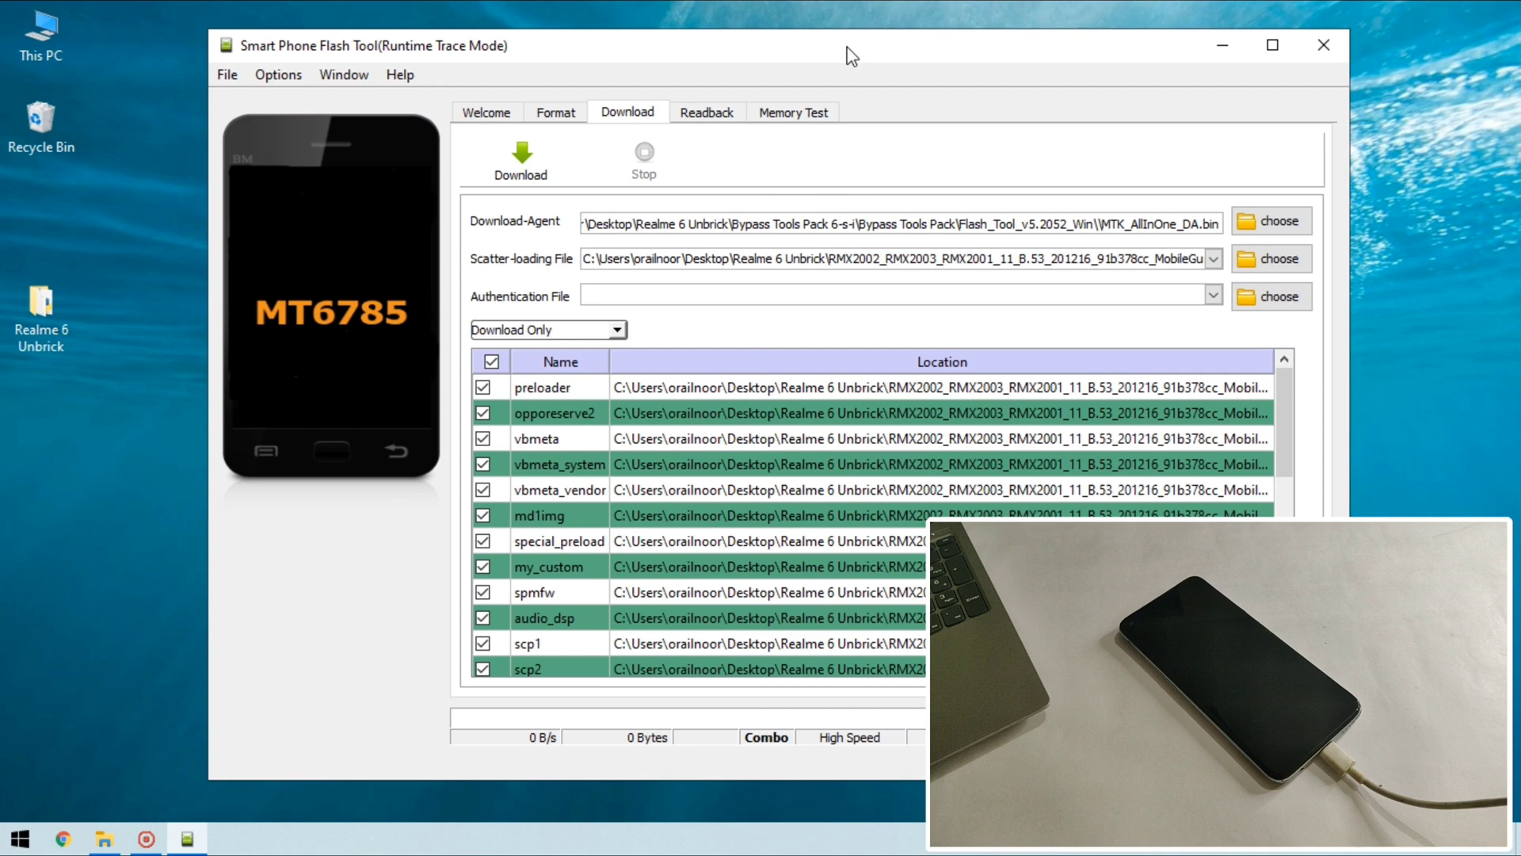
scroll(884, 481, down, 6)
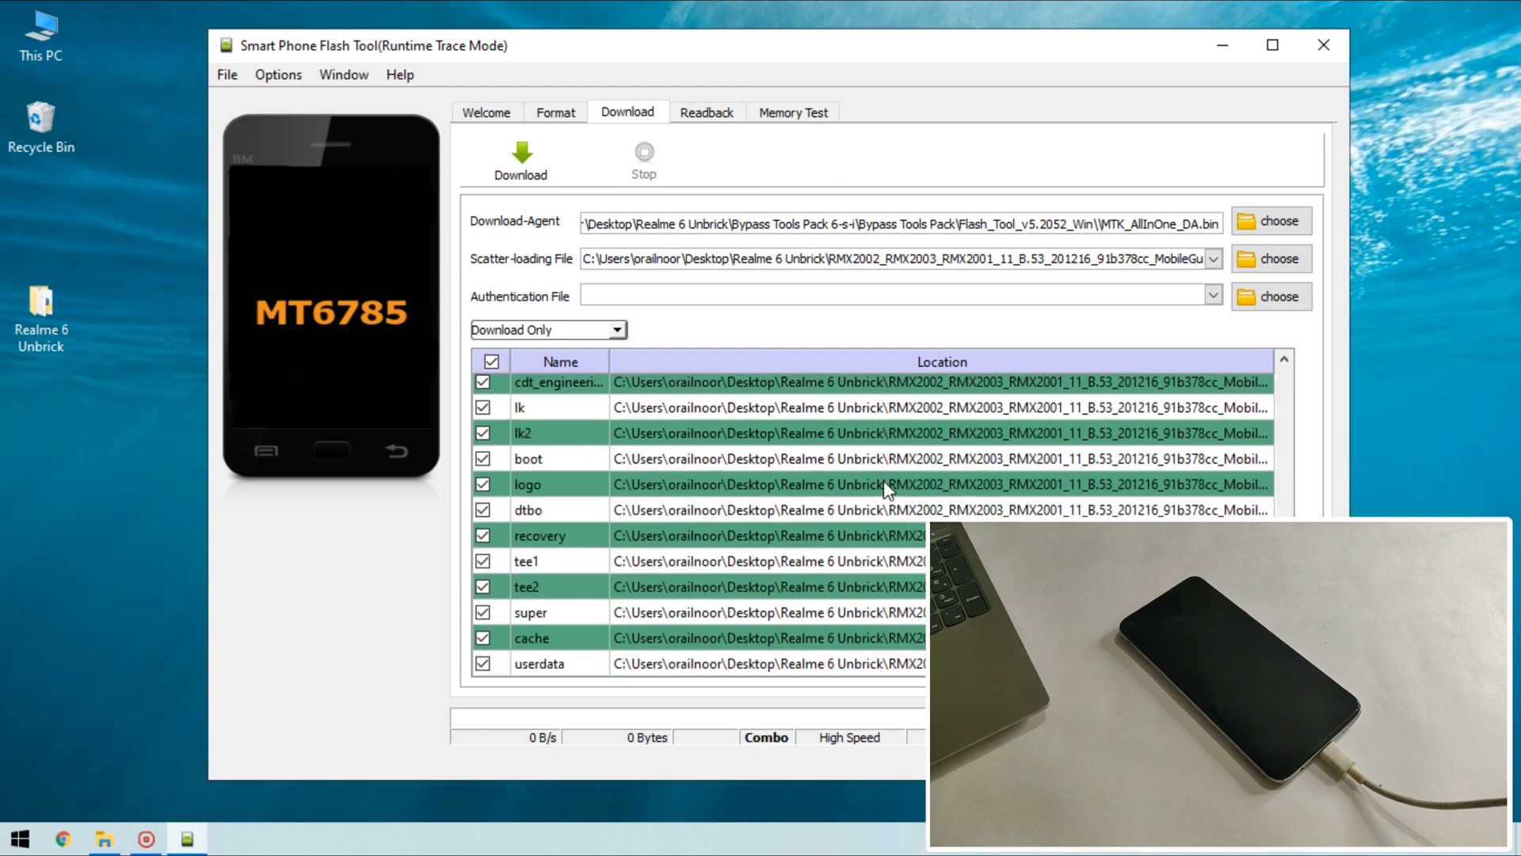
click(515, 173)
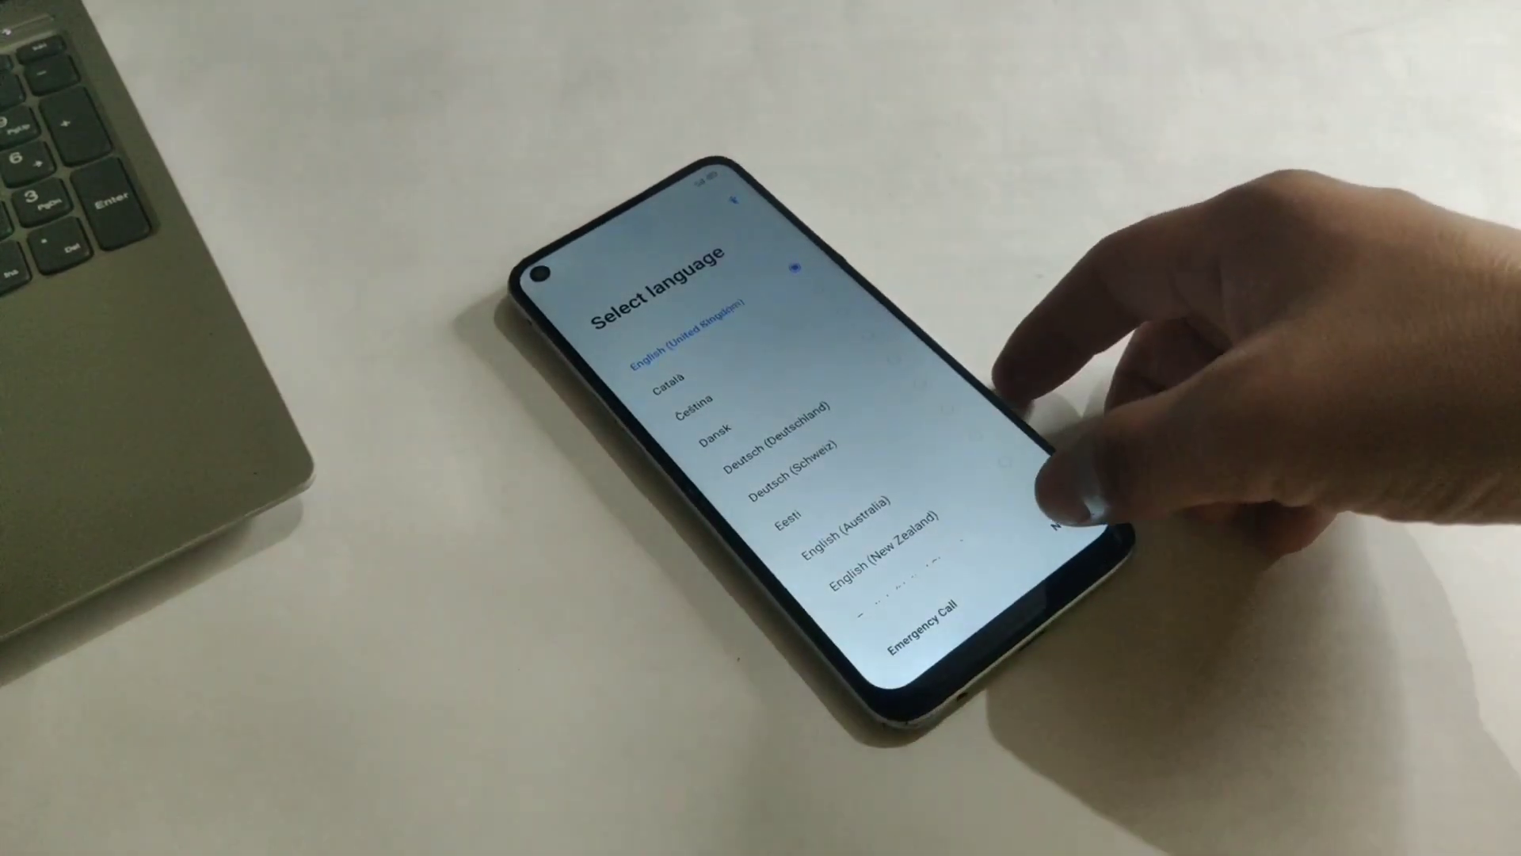
Step: Continue past language, region, terms, Wi-Fi and Wi-Fi Assistant screens with defaults
click(1066, 514)
click(1073, 507)
click(1070, 507)
click(1074, 509)
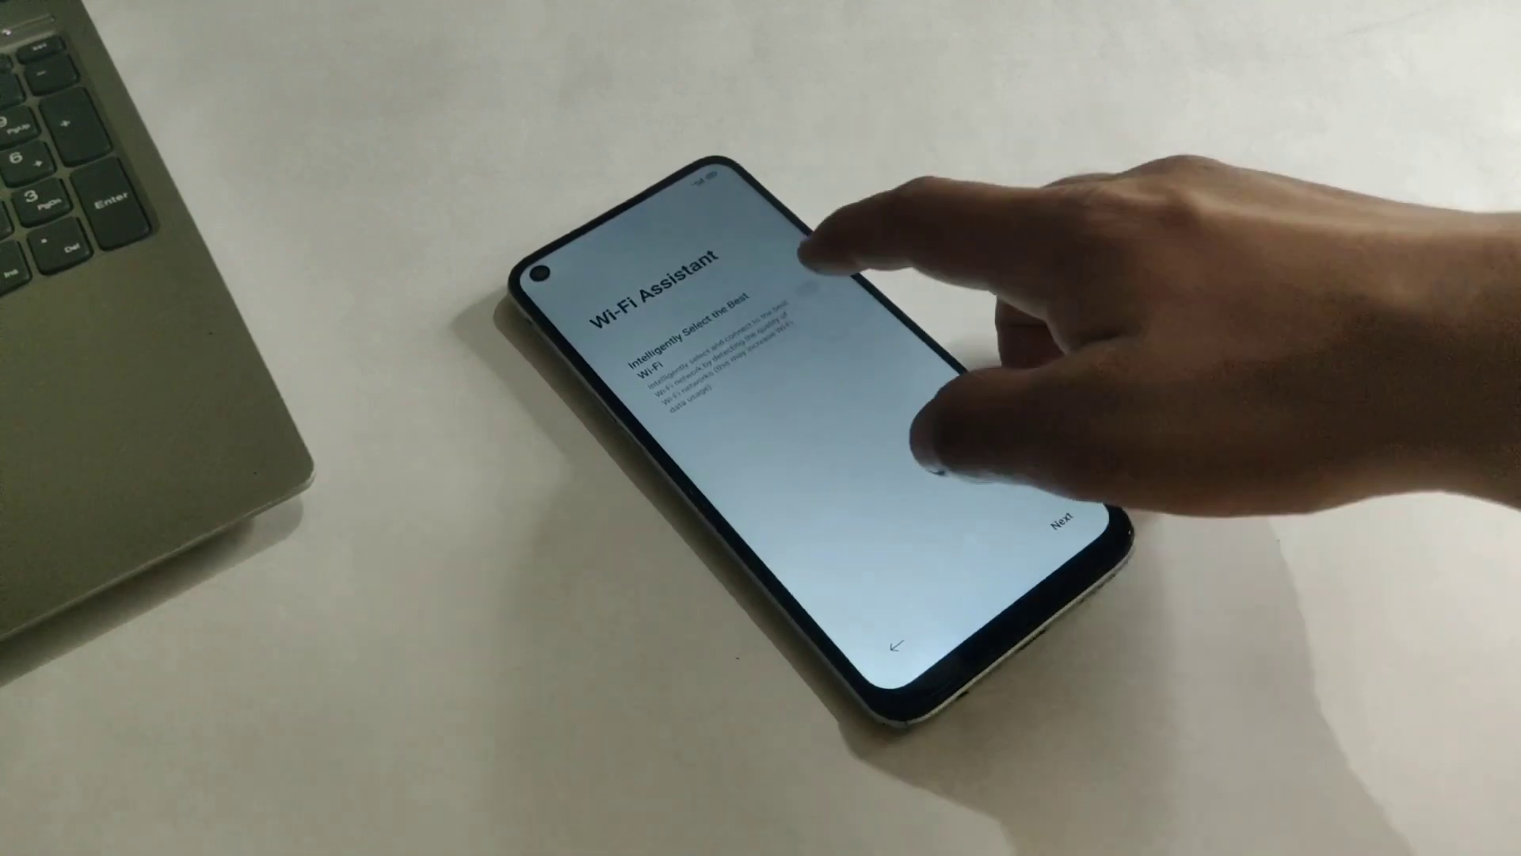
click(1062, 519)
Step: Accept Google services terms, enable location, and skip the lock-screen password
click(1025, 510)
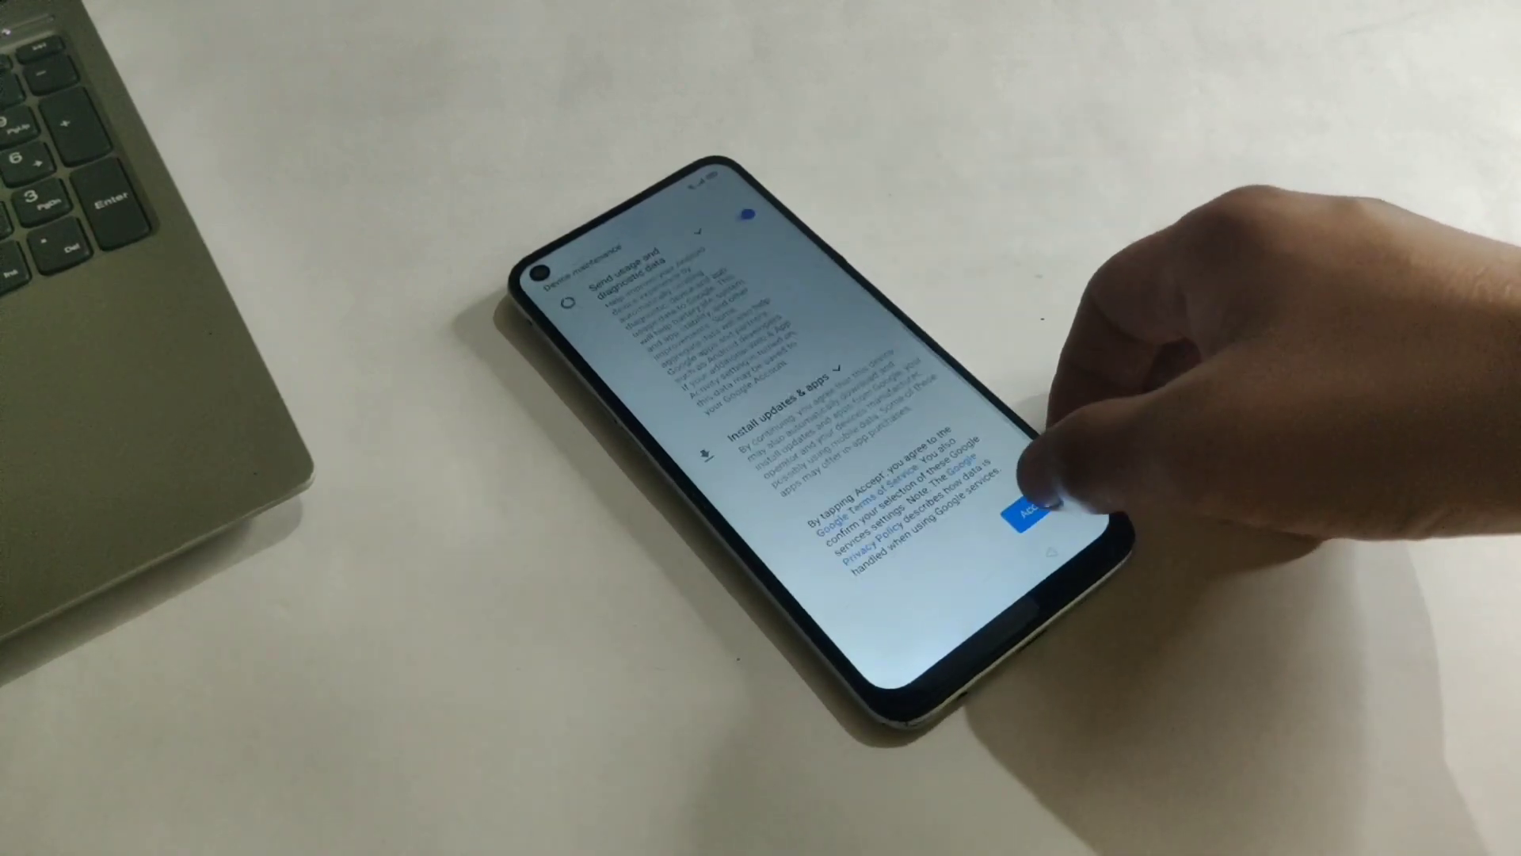
click(1028, 509)
click(1030, 507)
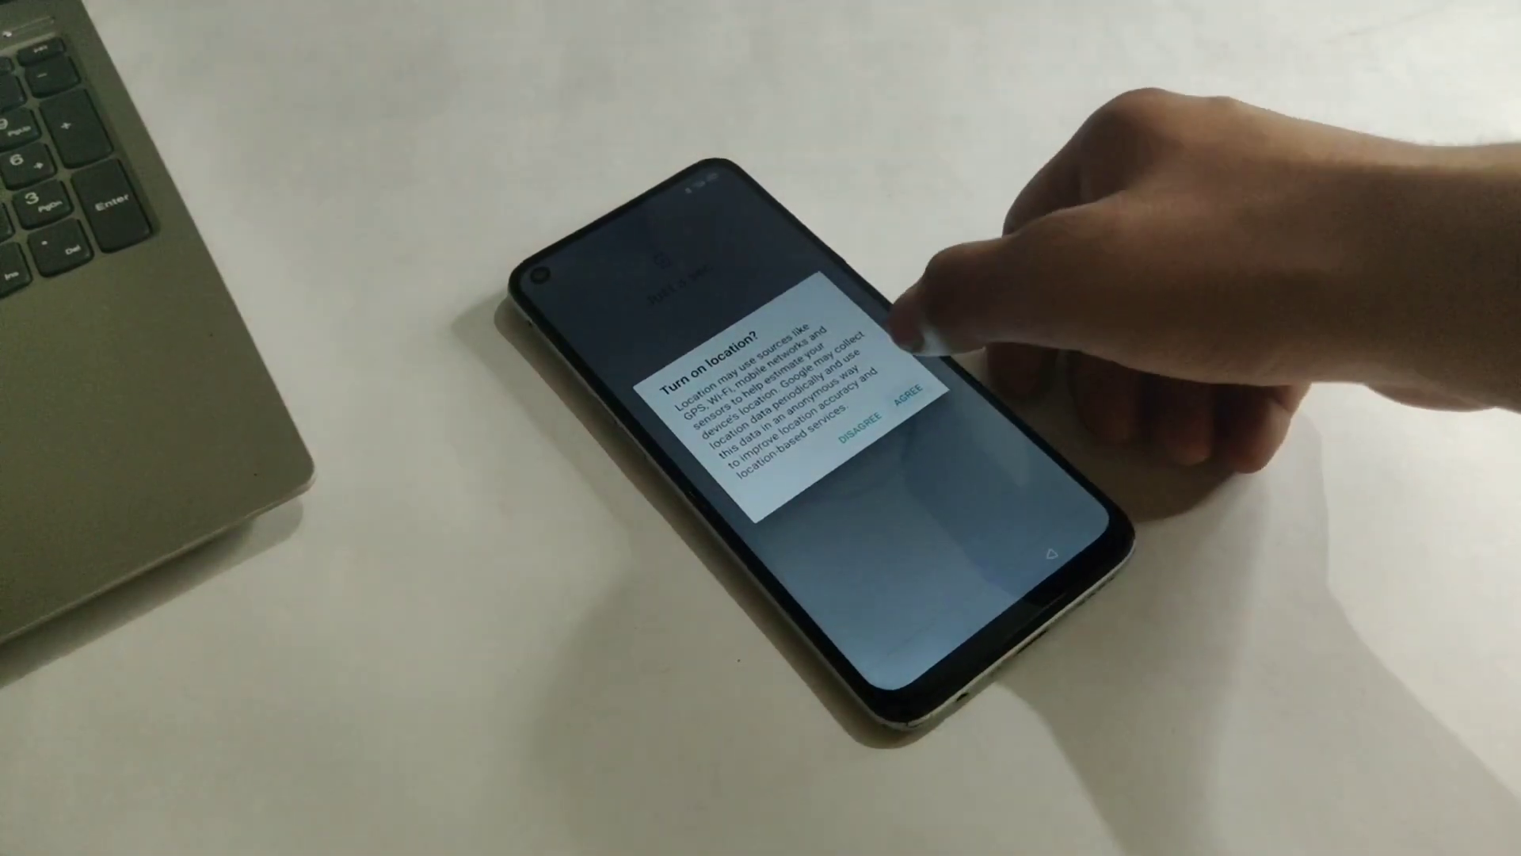
click(907, 394)
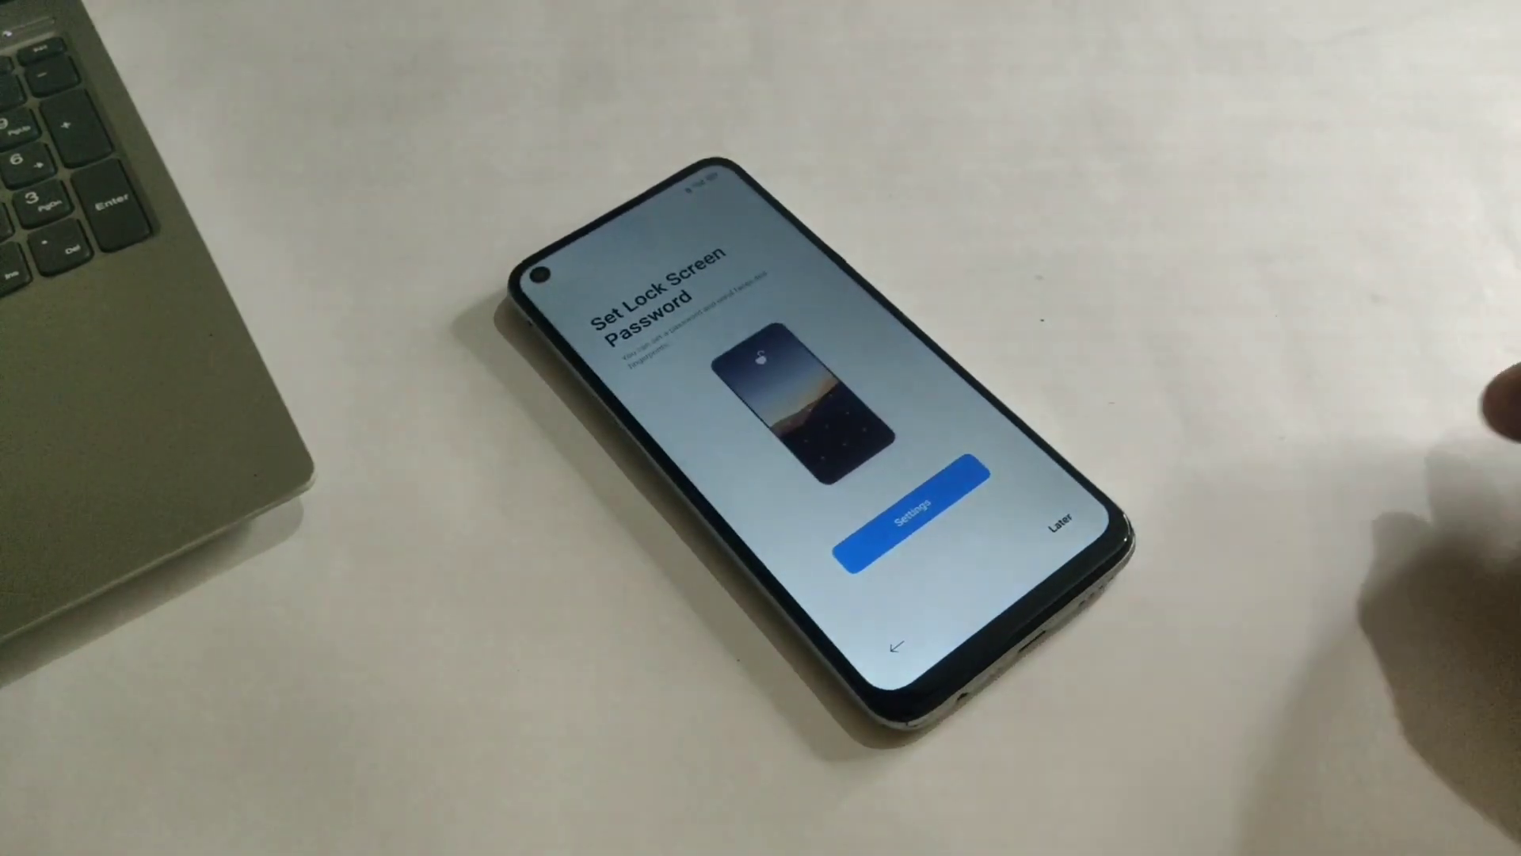
click(1058, 519)
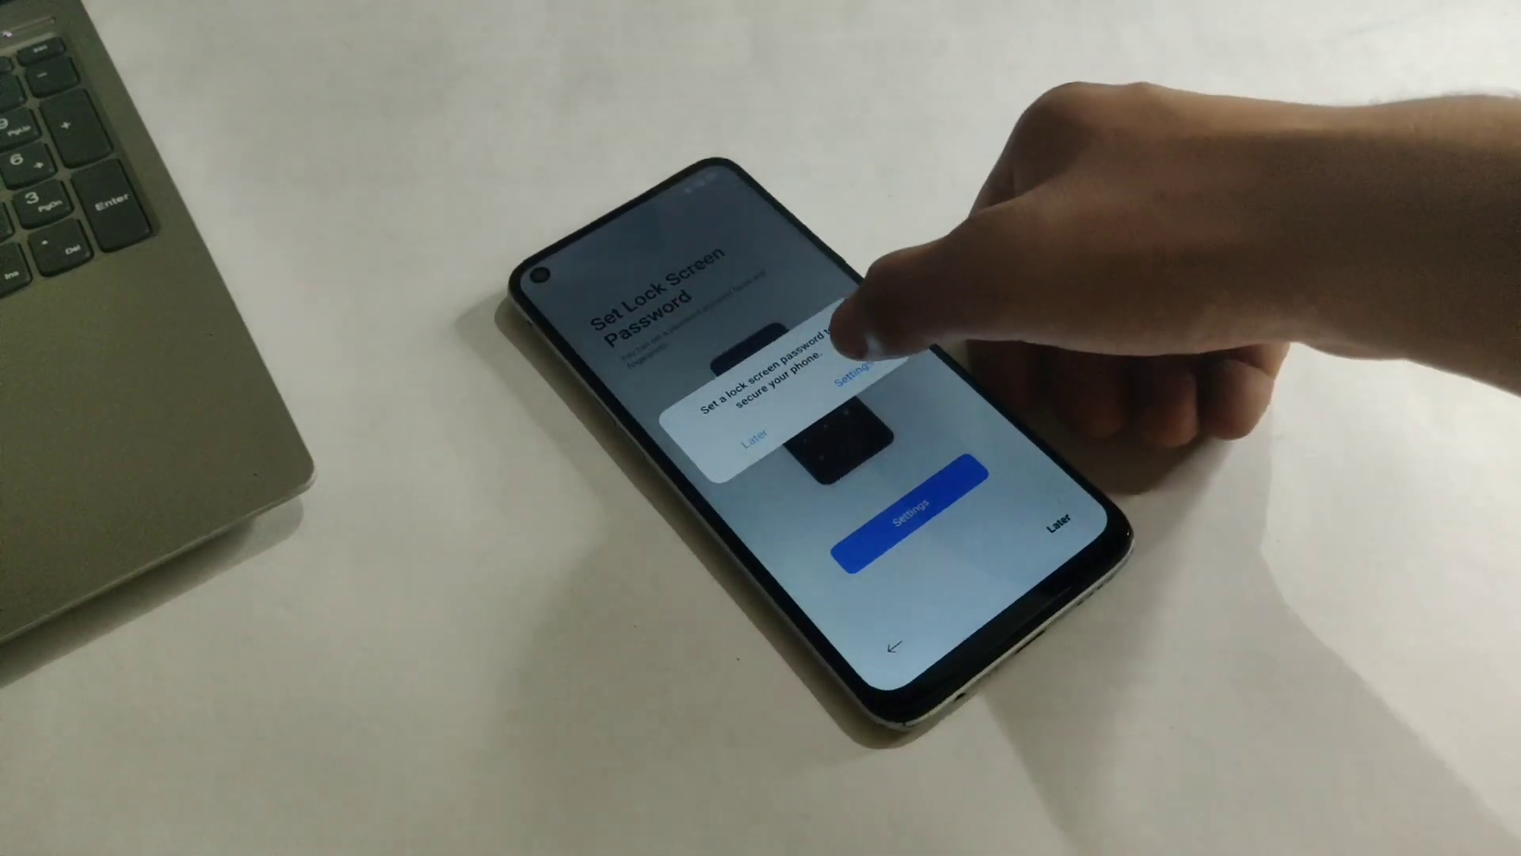
click(761, 412)
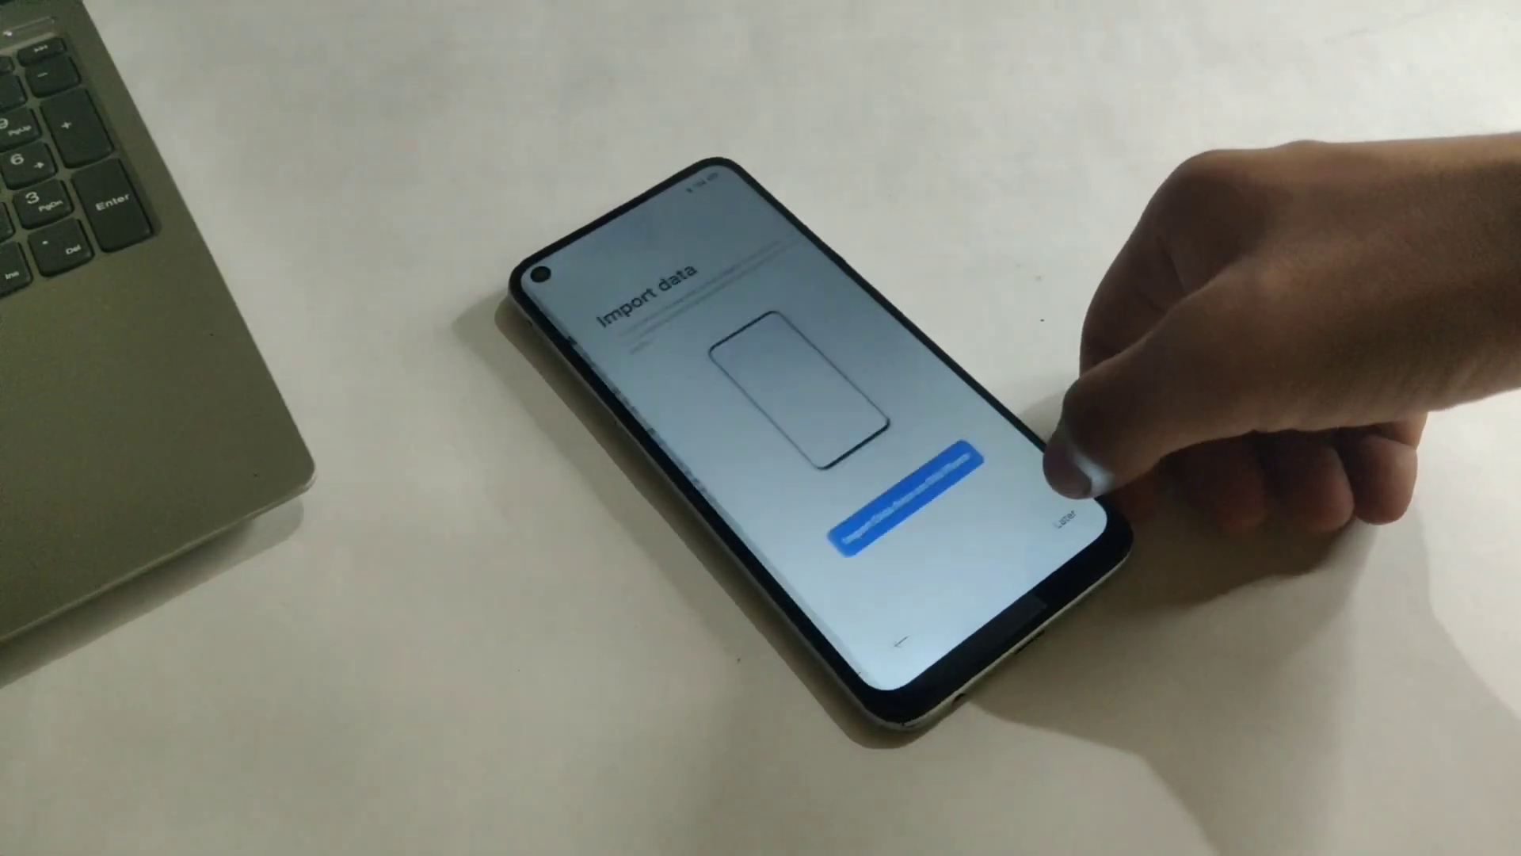